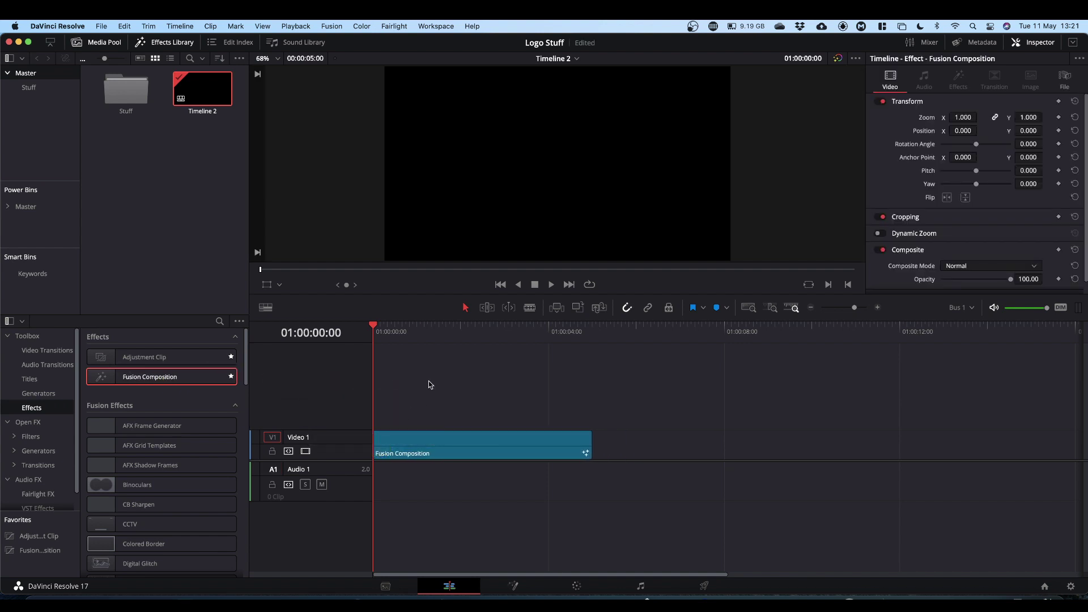
Open the composition on the Fusion page and add a Loader node that loads JabaLogo.png.
left_click(515, 587)
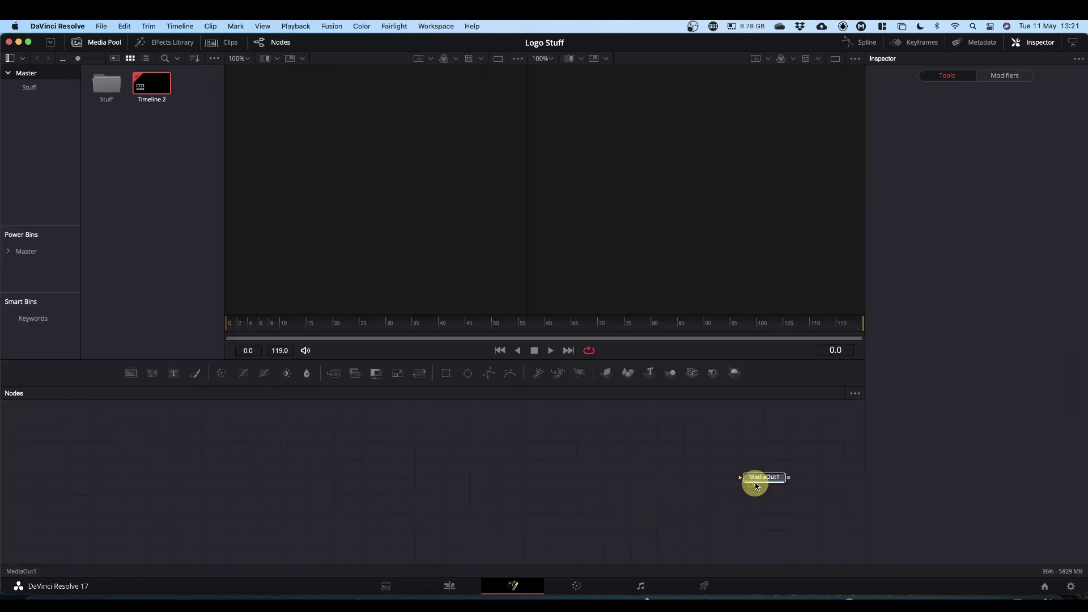
left_click(756, 486)
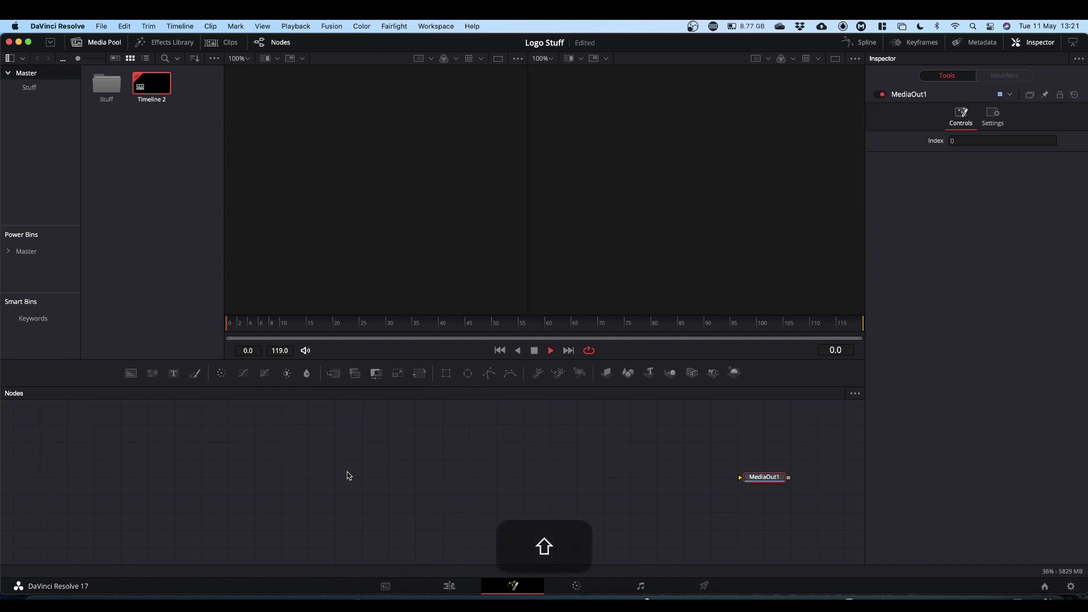
key("shift+space")
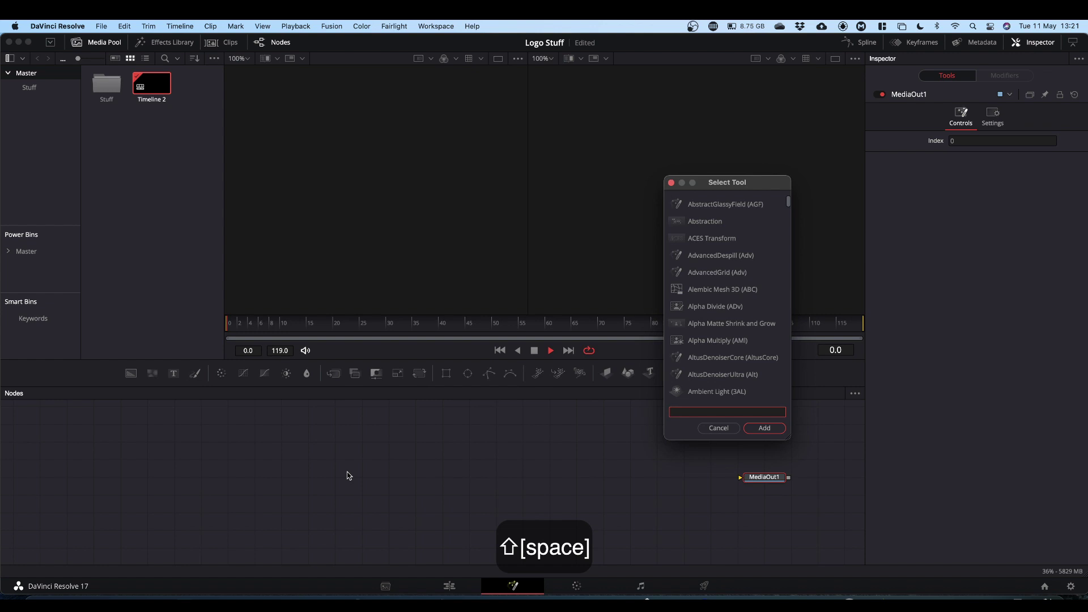
type("loader")
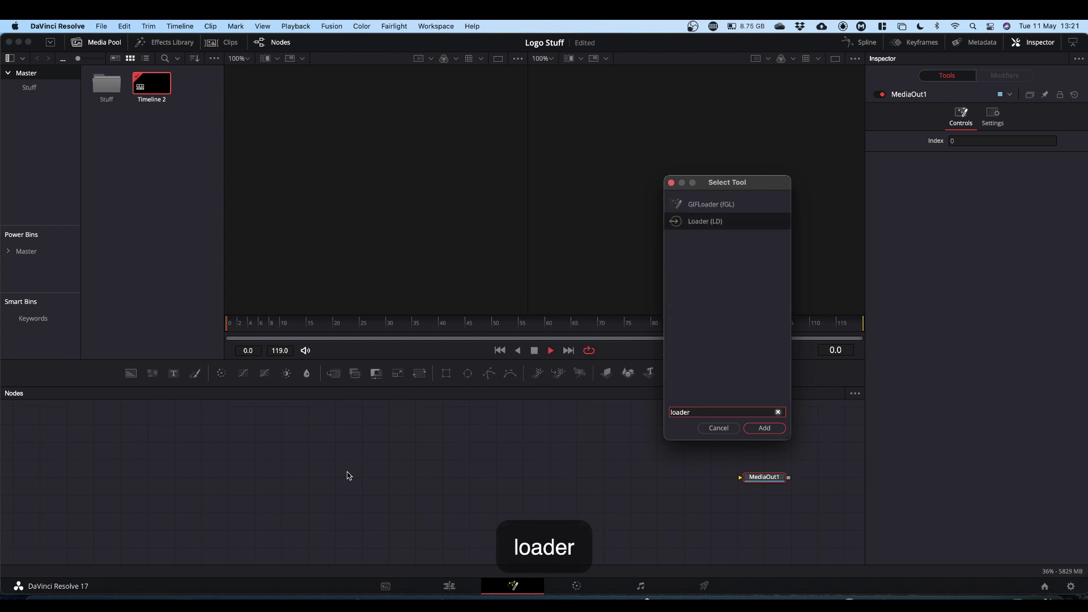
key("Return")
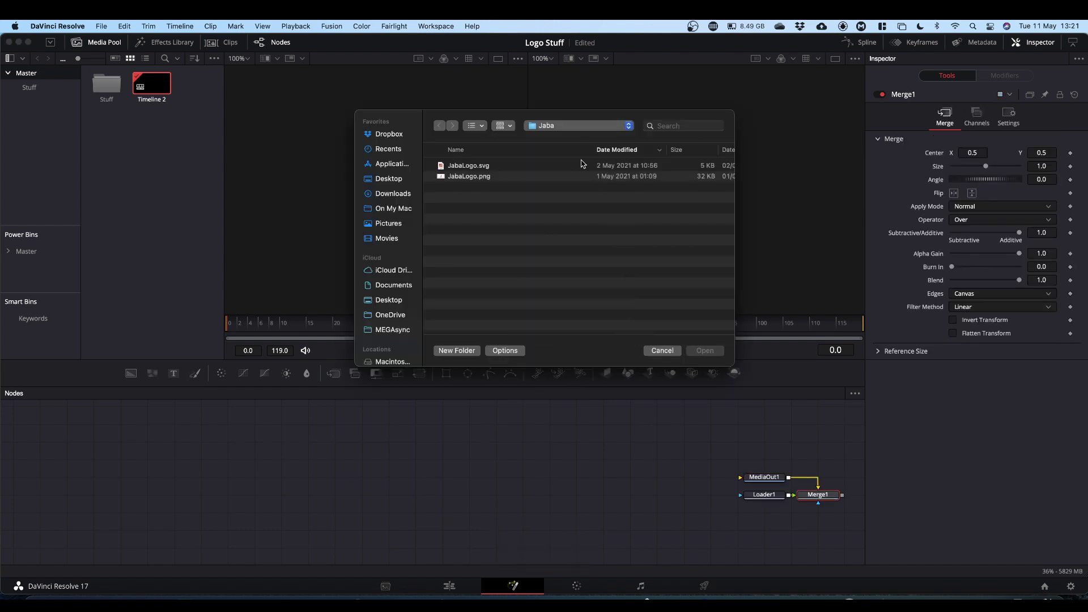
double_click(469, 178)
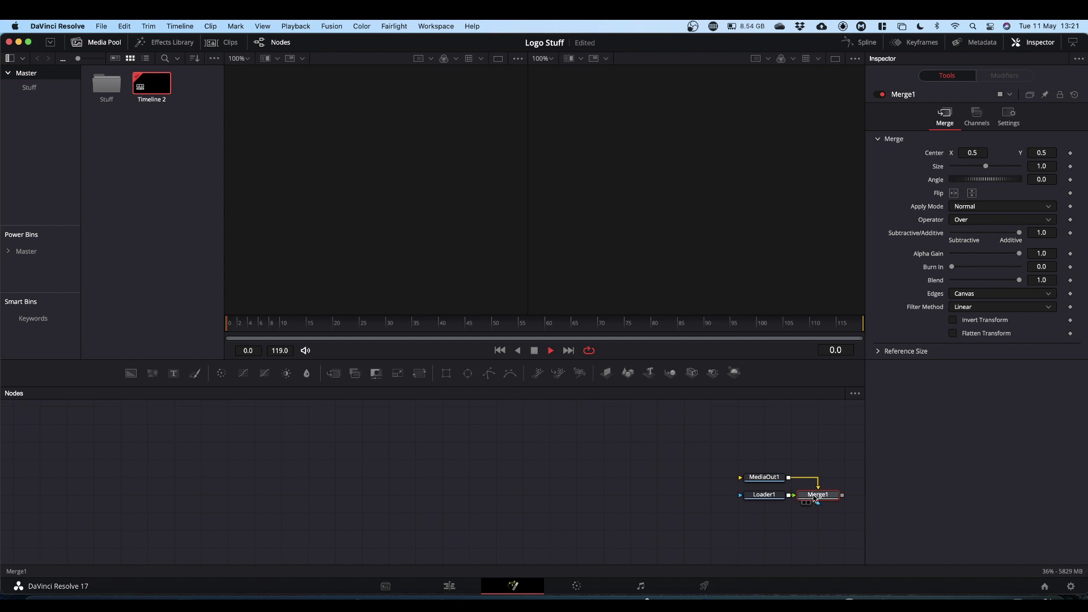
Delete the Merge node, move the JabaLogo.png loader well away from MediaOut1 and display it in the first viewer with playback stopped.
key("BackSpace")
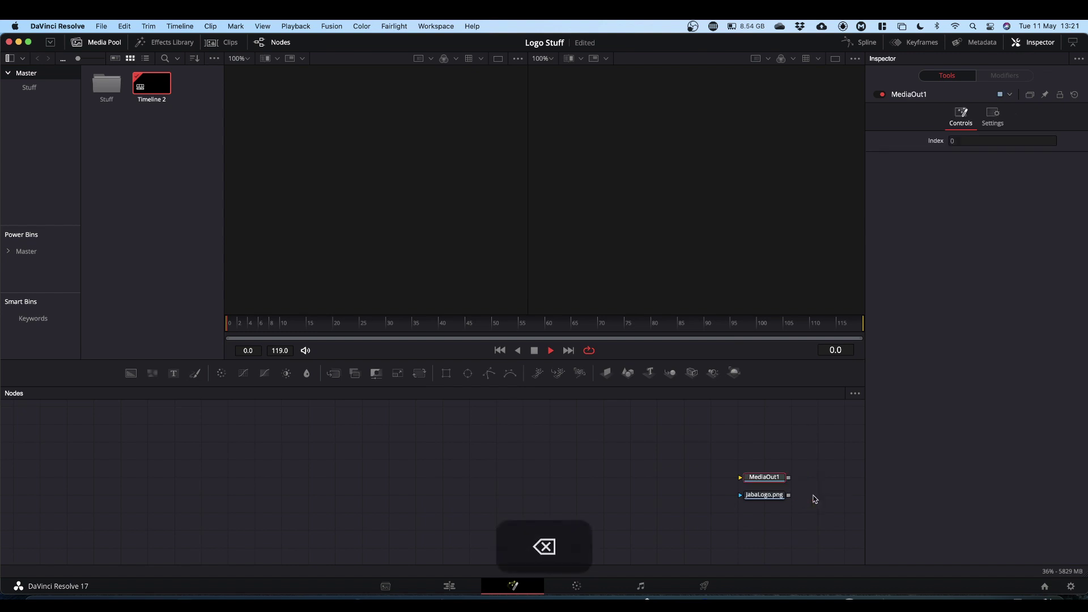
left_click(764, 497)
left_click_drag(764, 496, 175, 479)
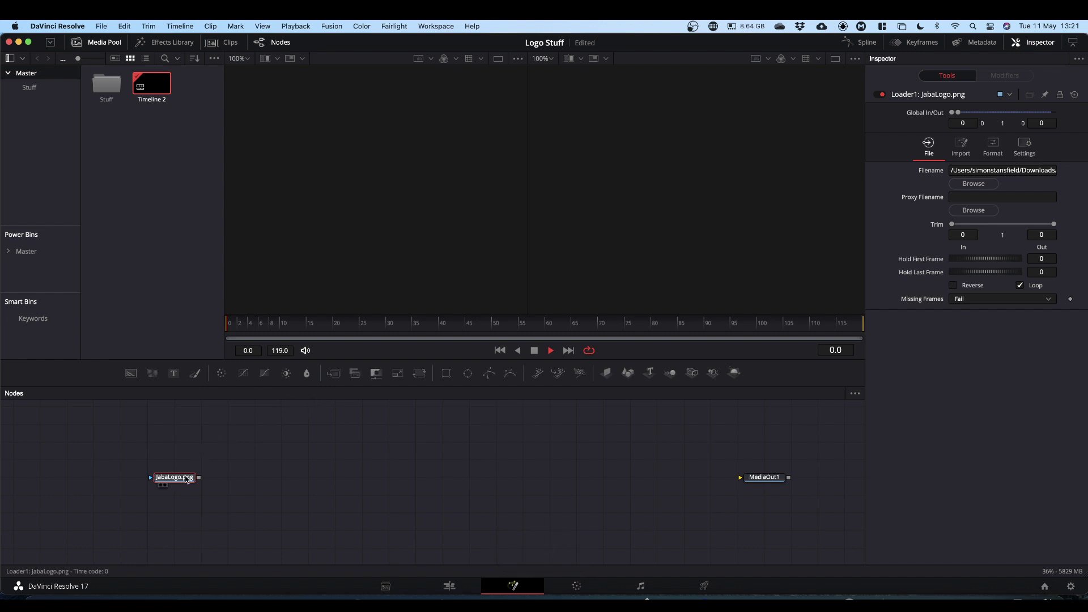
left_click_drag(187, 479, 345, 262)
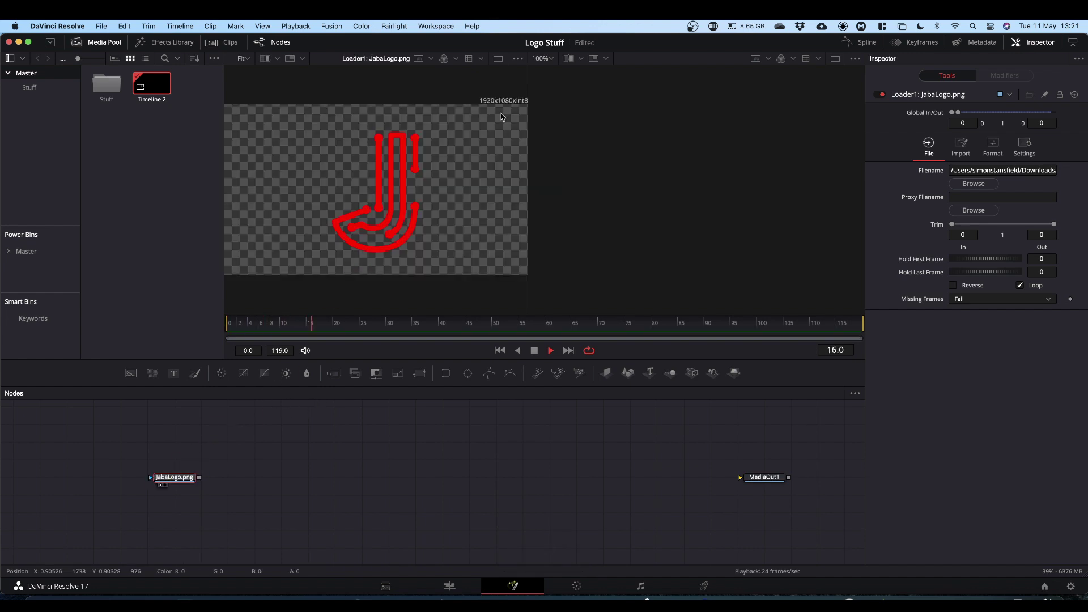
key("space")
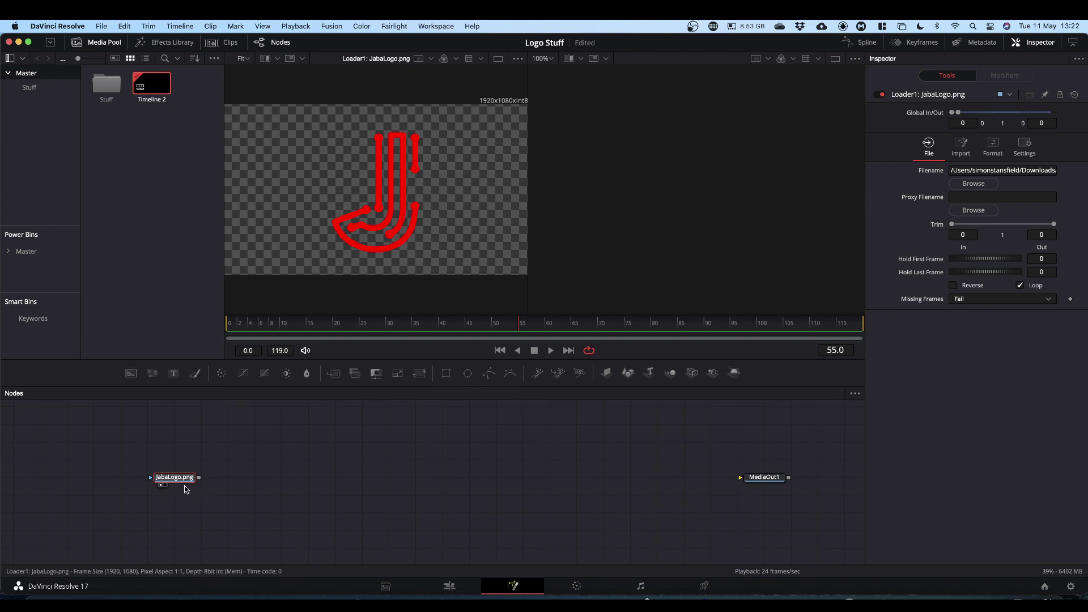
Add a Background node masked by two chained Ellipse nodes and colour it with the red sampled from the logo.
left_click_drag(182, 481, 155, 499)
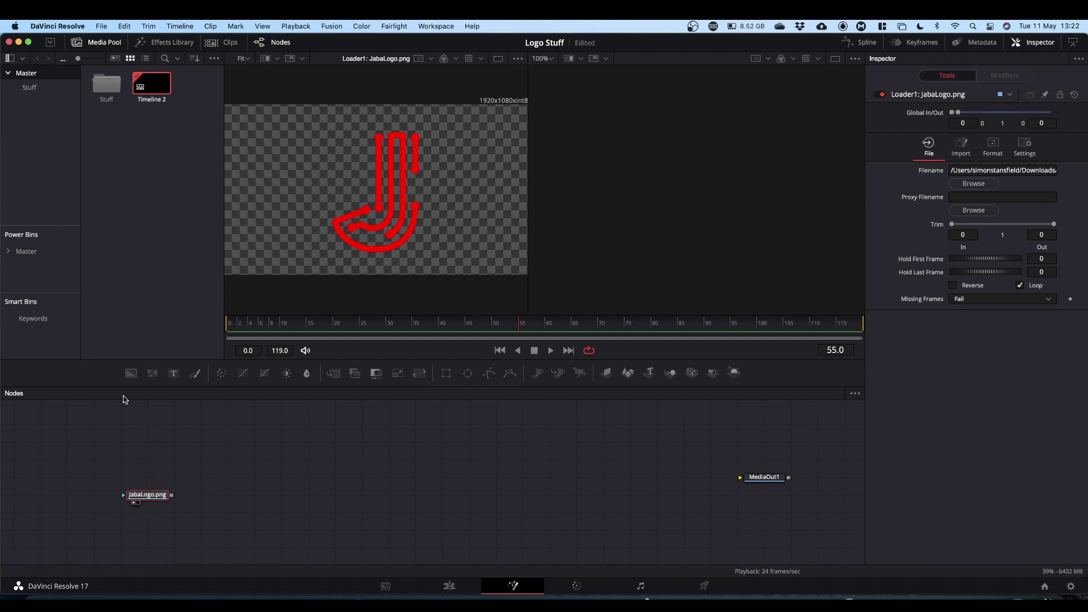
left_click_drag(130, 376, 302, 455)
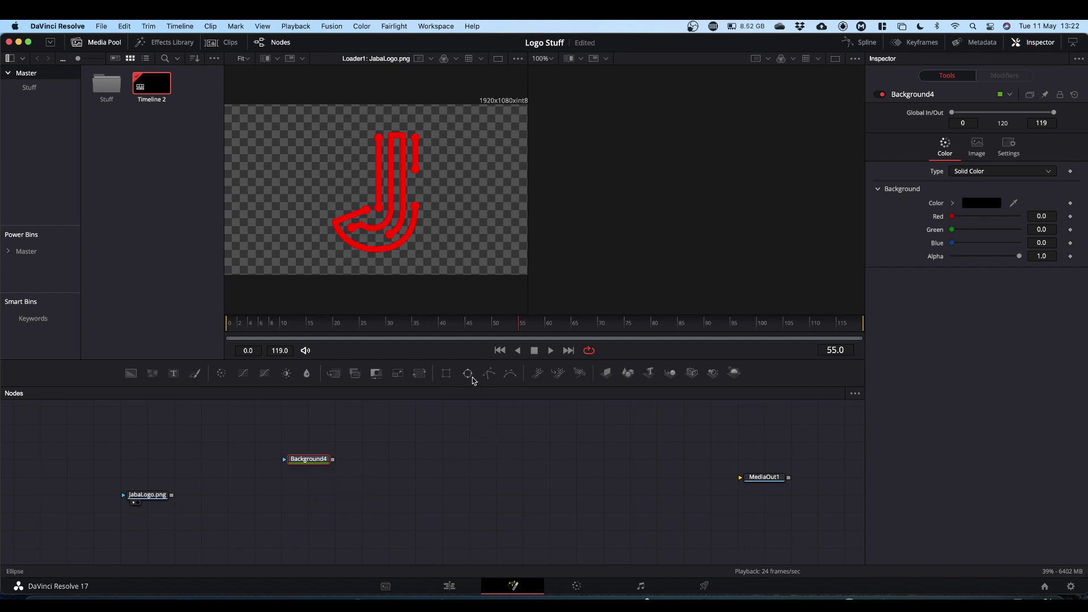
left_click_drag(469, 375, 210, 459)
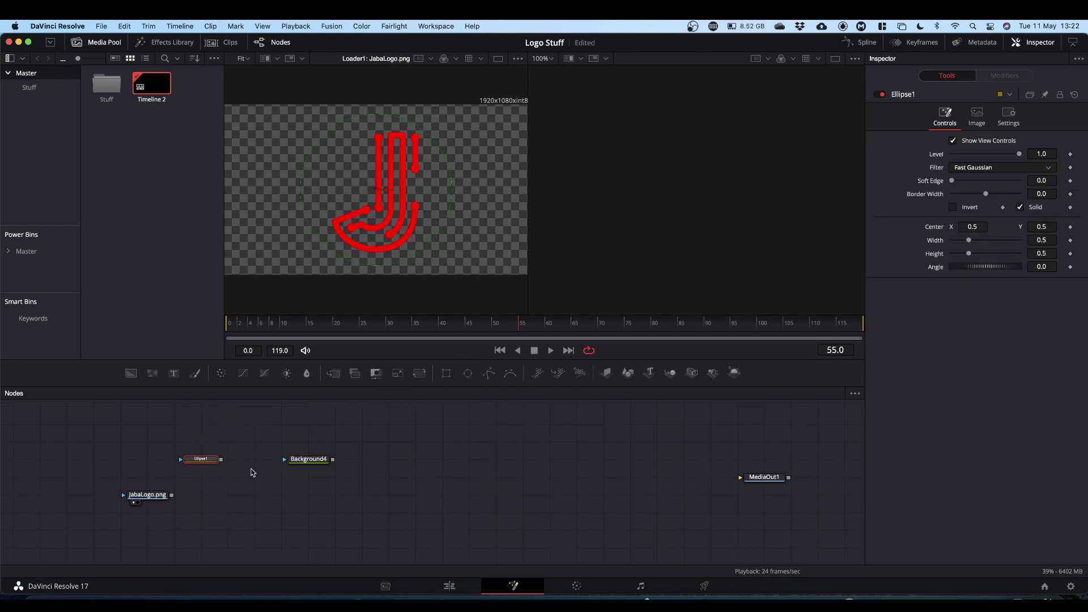
mouse_move(467, 374)
left_mouse_down()
mouse_move(250, 442)
mouse_move(255, 459)
mouse_move(221, 417)
mouse_move(236, 462)
mouse_move(285, 436)
mouse_move(293, 459)
mouse_move(316, 457)
mouse_move(652, 237)
left_mouse_up()
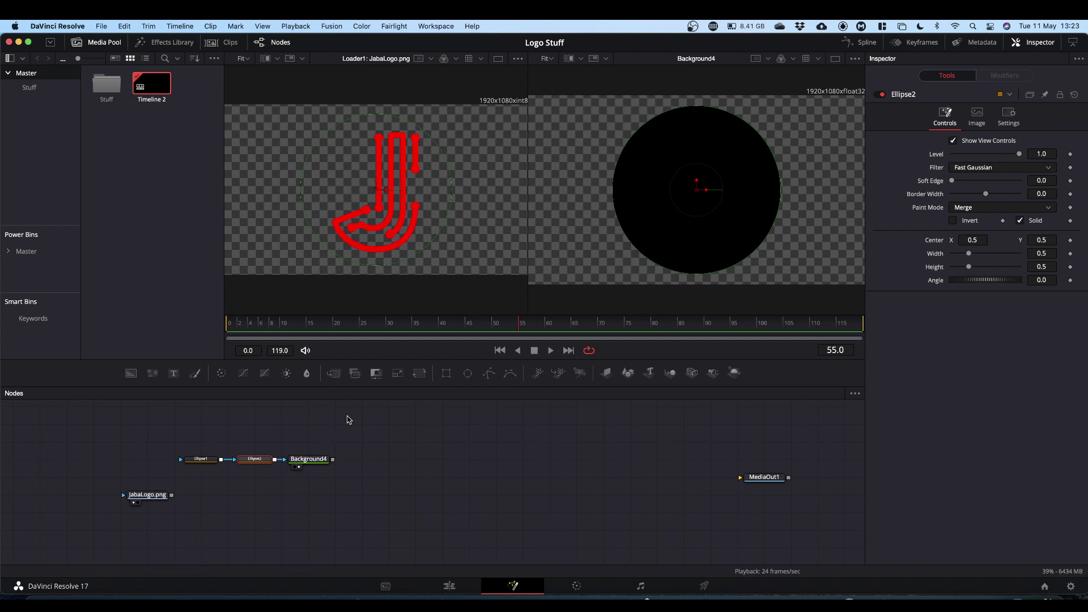
left_click(311, 465)
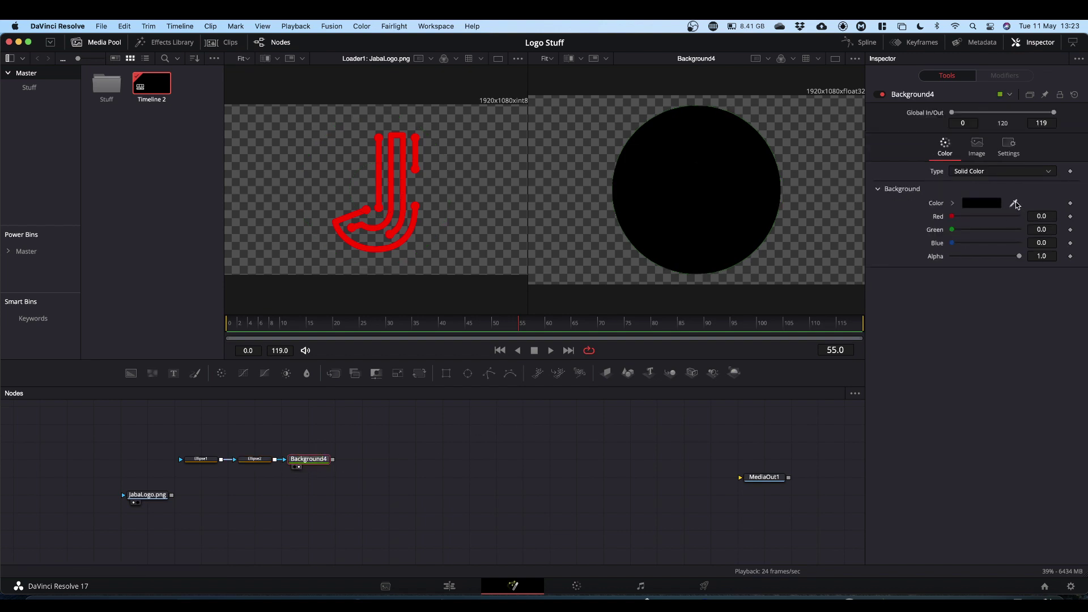
mouse_move(1016, 202)
left_mouse_down()
mouse_move(918, 175)
mouse_move(727, 167)
mouse_move(481, 187)
mouse_move(440, 196)
mouse_move(412, 225)
left_mouse_up()
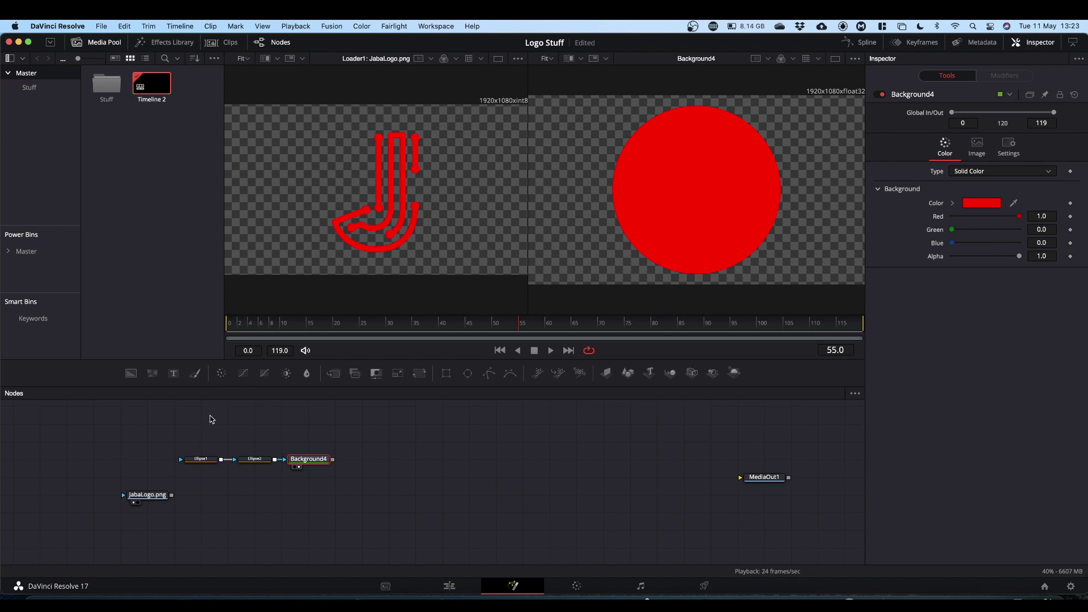
Shrink Ellipse1 to about 0.03 and centre it on the end dot of the logo's inner curve, about X 0.42, Y 0.278.
left_click(200, 460)
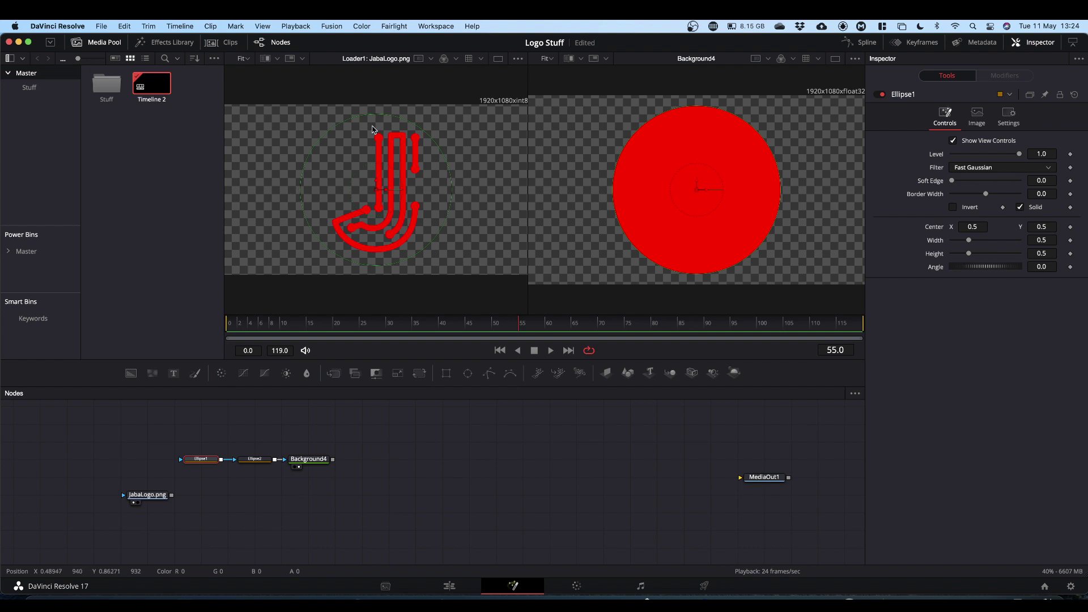
left_click_drag(430, 250, 382, 203)
scroll(379, 224, "up", 3)
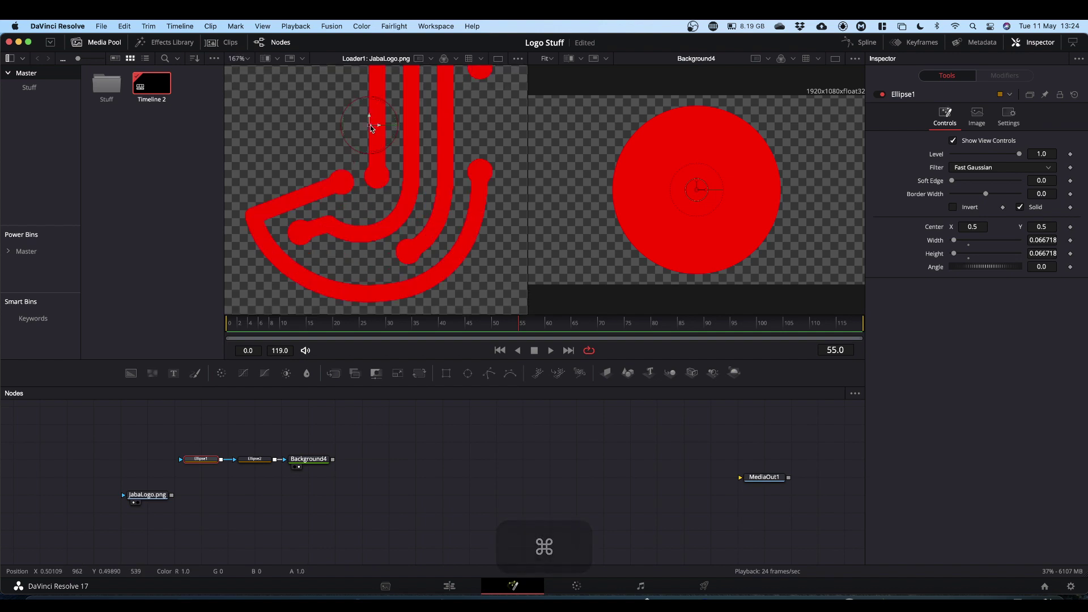
left_click_drag(369, 125, 302, 235)
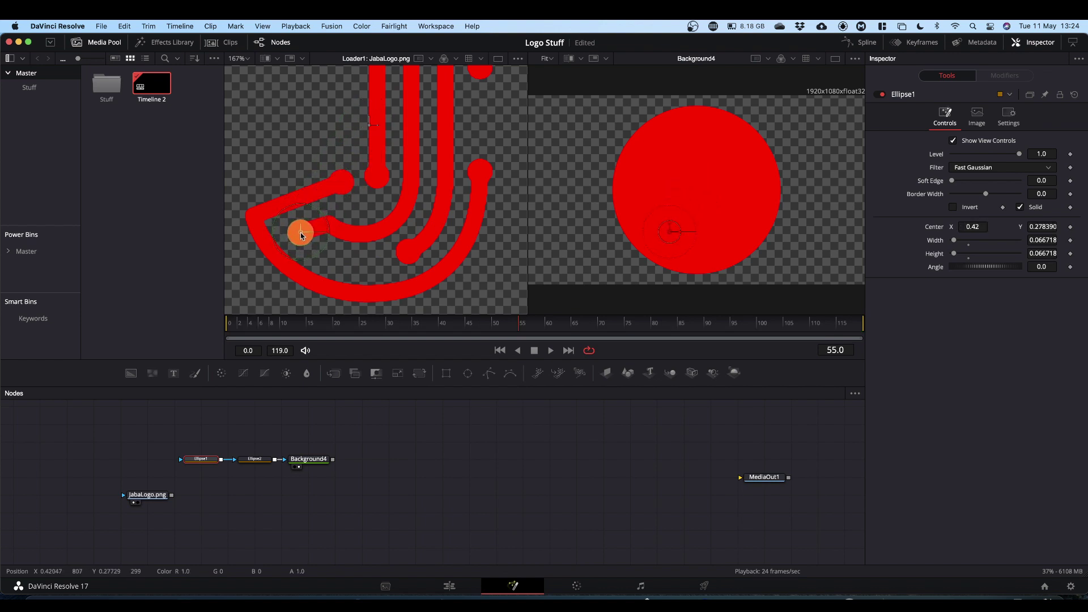
scroll(302, 232, "up", 2, "super")
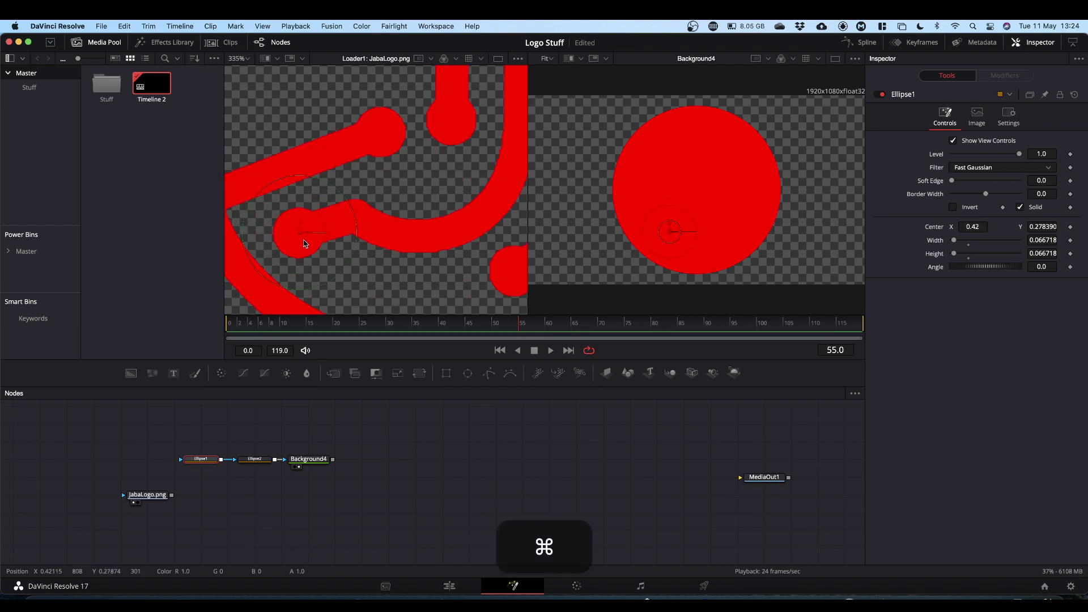
left_click_drag(336, 280, 312, 258)
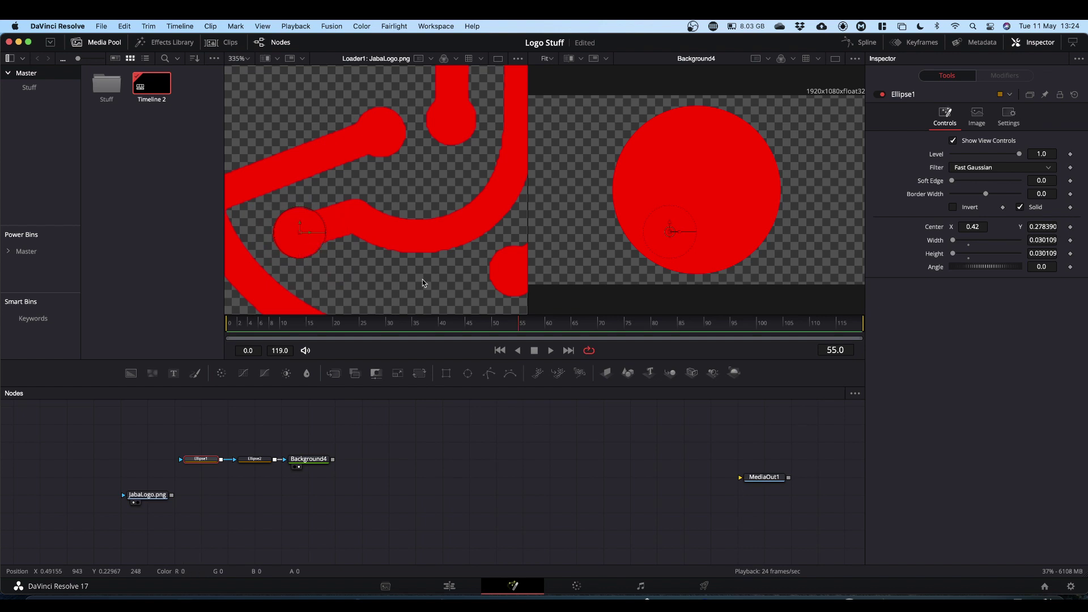
Fit Ellipse2 over the dot at the other end of the same logo line, about 0.029 wide, centred about X 0.545, Y 0.238.
left_click_drag(426, 277, 391, 257)
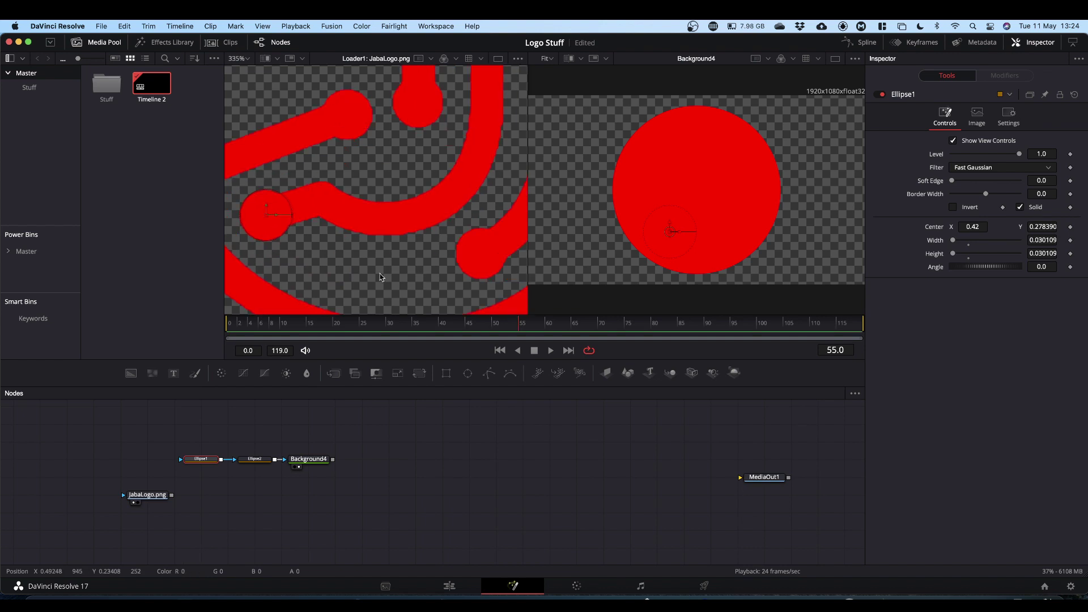
left_click(255, 459)
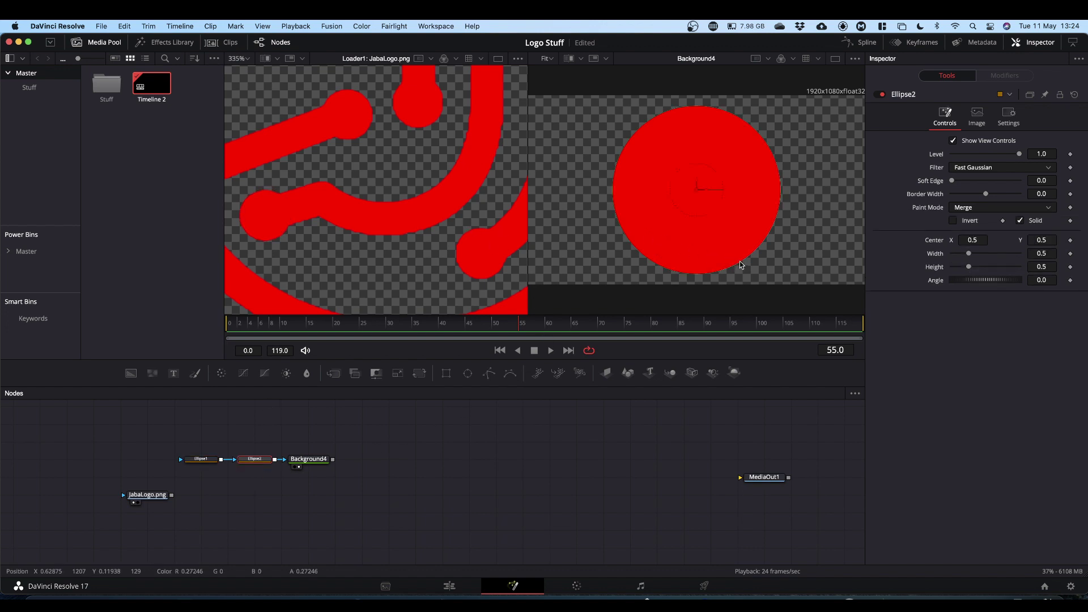
left_click_drag(741, 265, 698, 218)
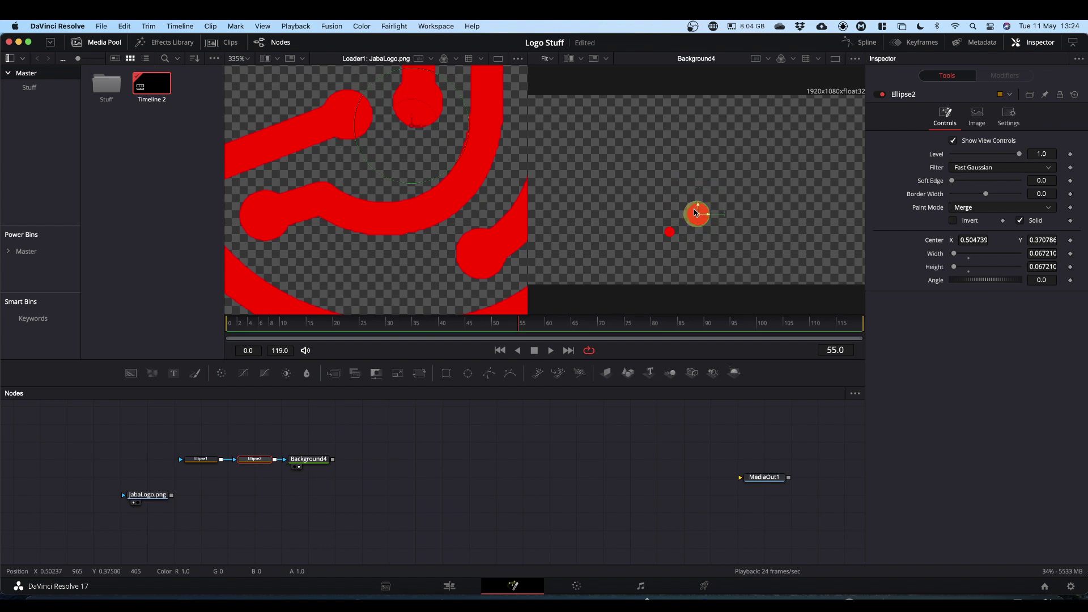
left_click_drag(410, 124, 482, 255)
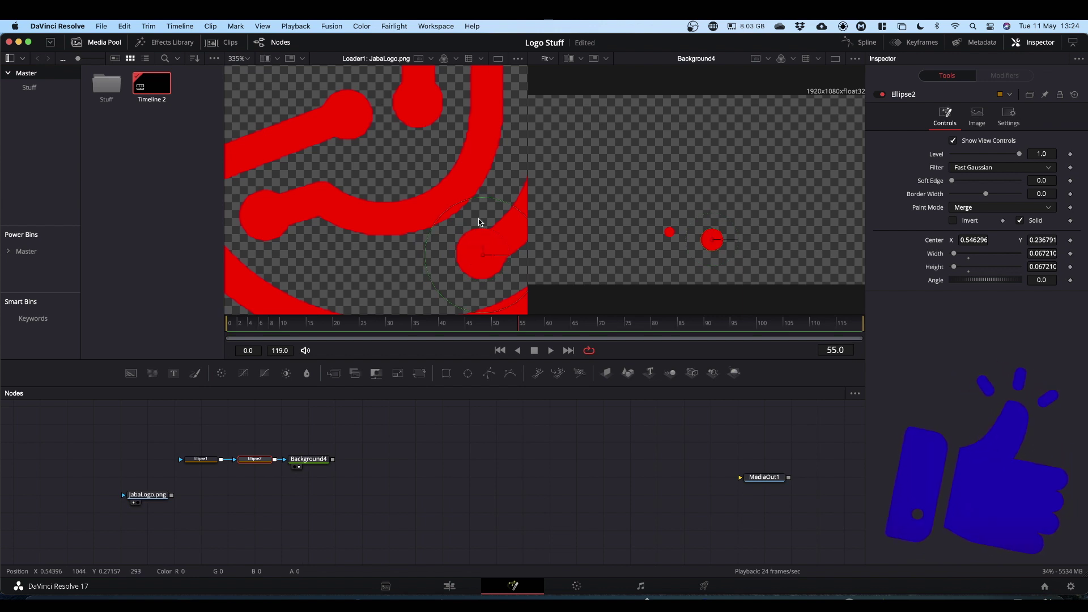
left_click_drag(446, 212, 464, 237)
scroll(491, 263, "up", 5)
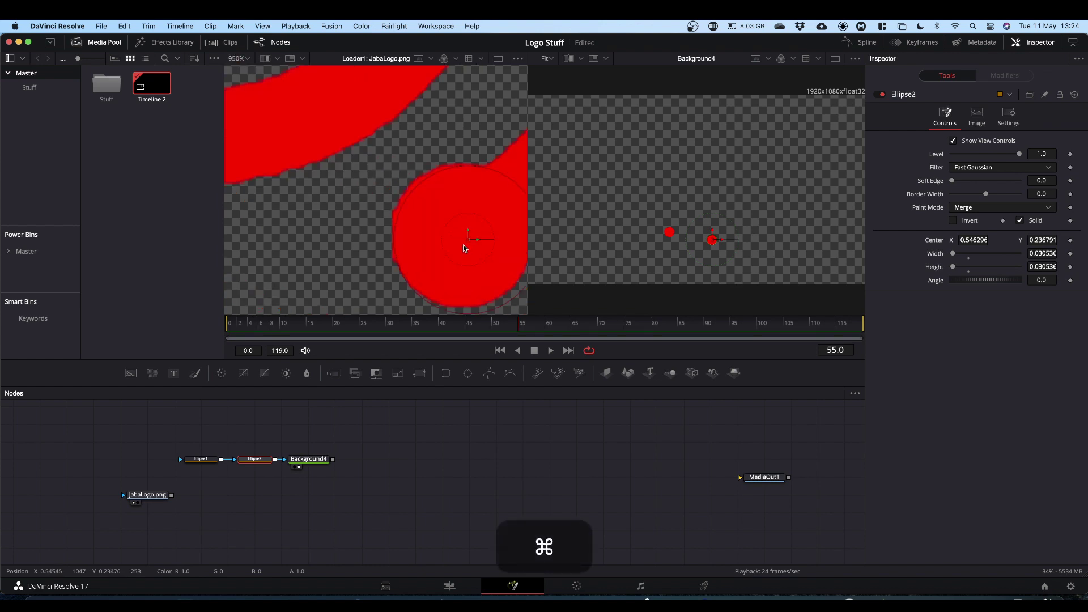
left_click_drag(468, 241, 462, 236)
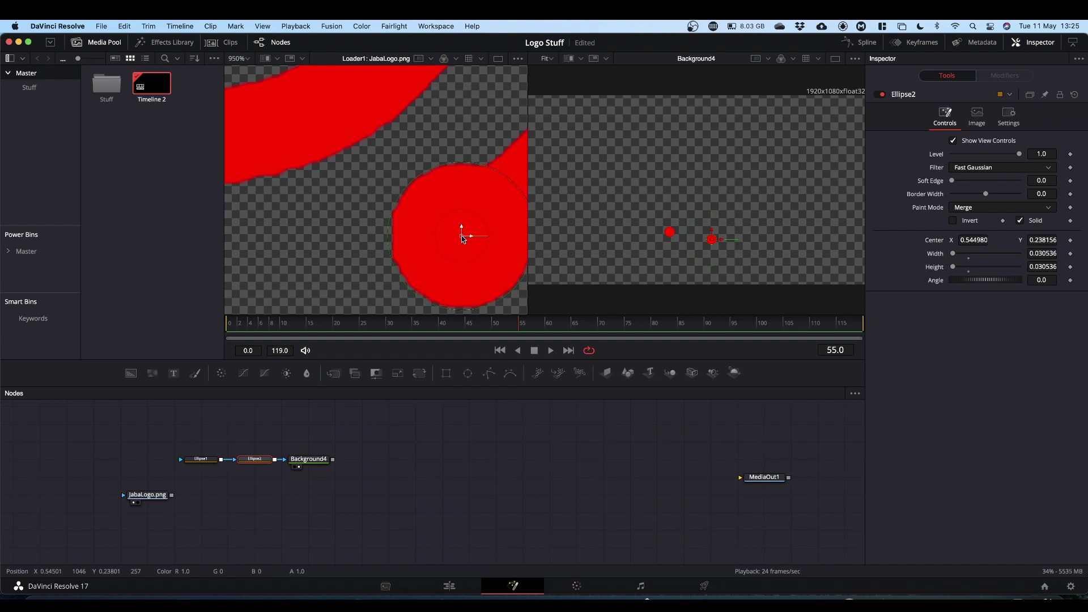
left_click_drag(413, 181, 414, 184)
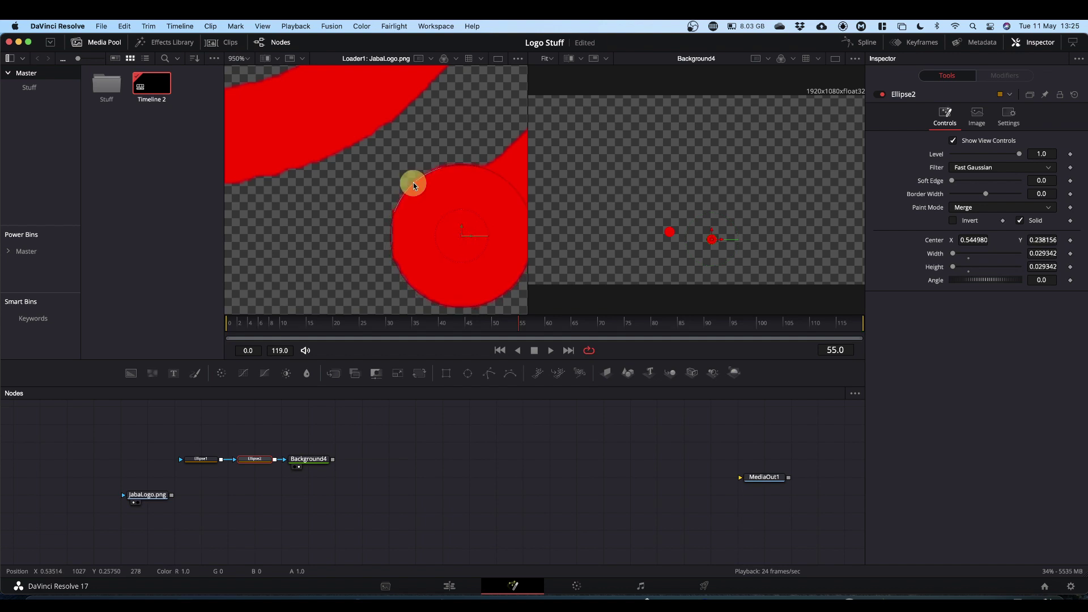
Add a second Background node with alpha 0 feeding a Paint node, and place the JabaLogo.png loader below the Paint node.
scroll(416, 221, "down", 10)
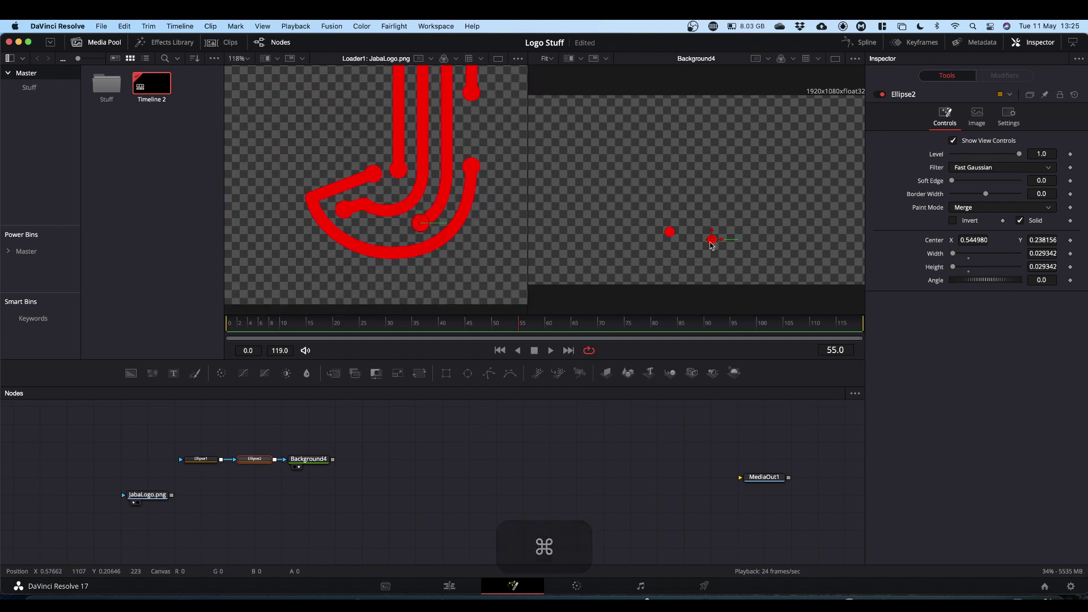
scroll(457, 232, "up", 4)
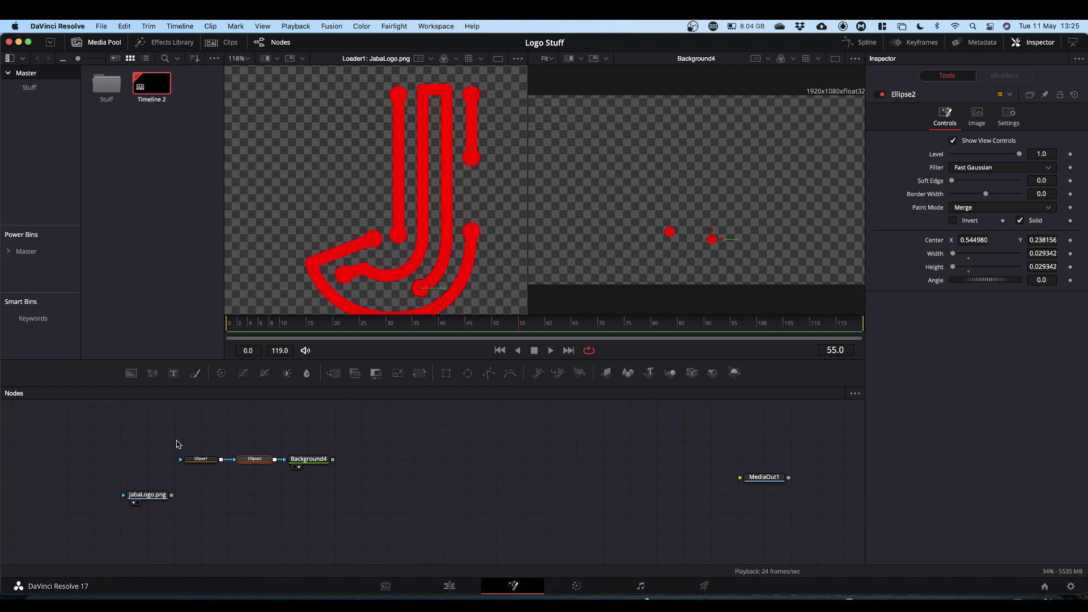
left_click_drag(143, 496, 116, 513)
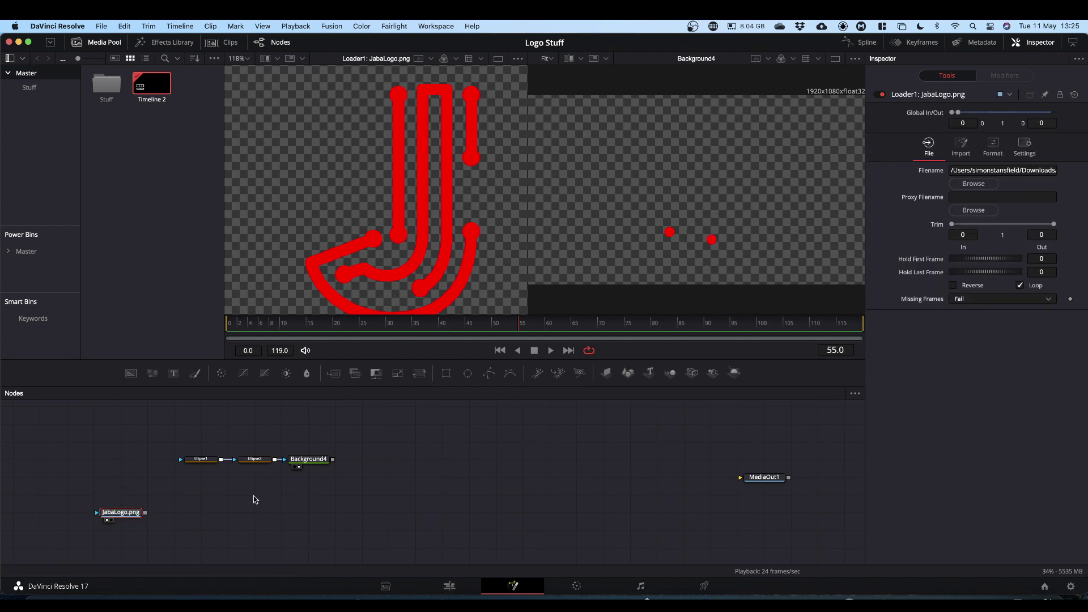
left_click_drag(130, 375, 255, 494)
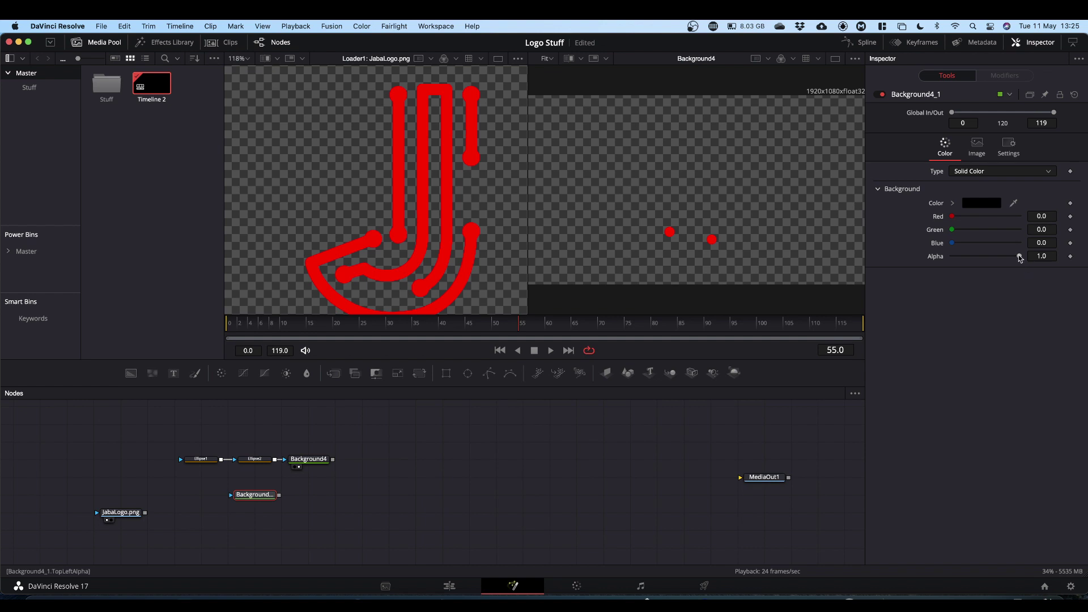
left_click_drag(1019, 258, 935, 260)
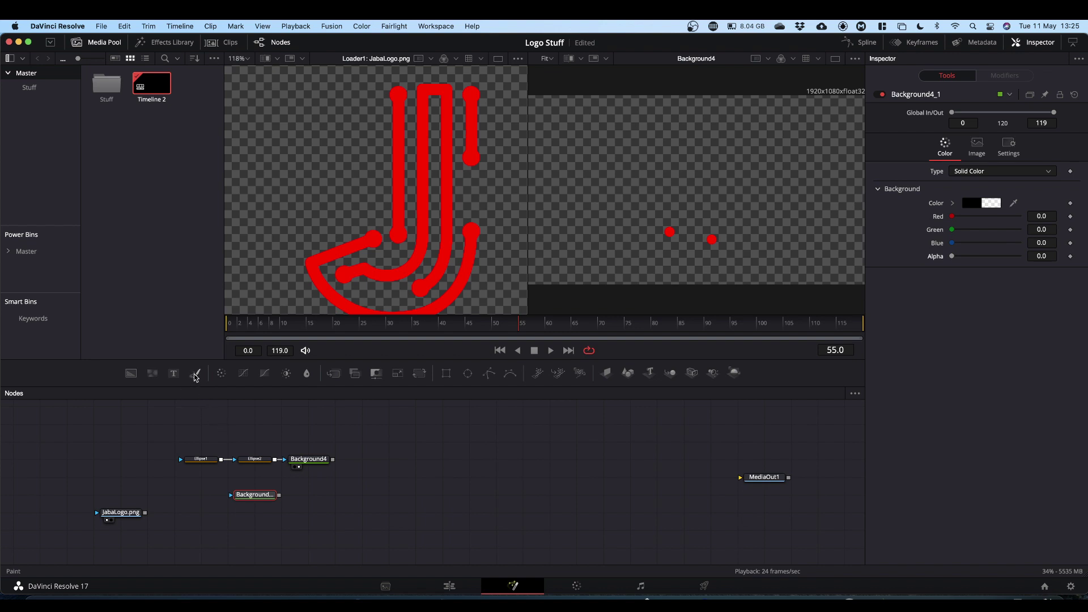
mouse_move(195, 375)
left_mouse_down()
mouse_move(333, 478)
mouse_move(332, 493)
mouse_move(284, 486)
mouse_move(313, 498)
mouse_move(296, 498)
left_mouse_up()
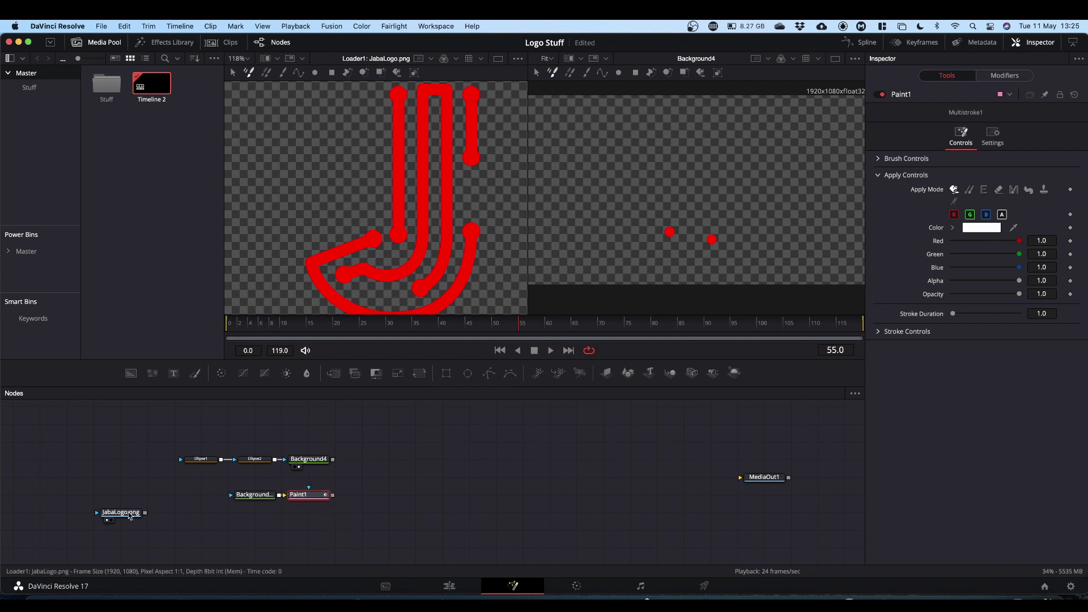
mouse_move(129, 516)
left_mouse_down()
mouse_move(226, 529)
mouse_move(316, 525)
left_mouse_up()
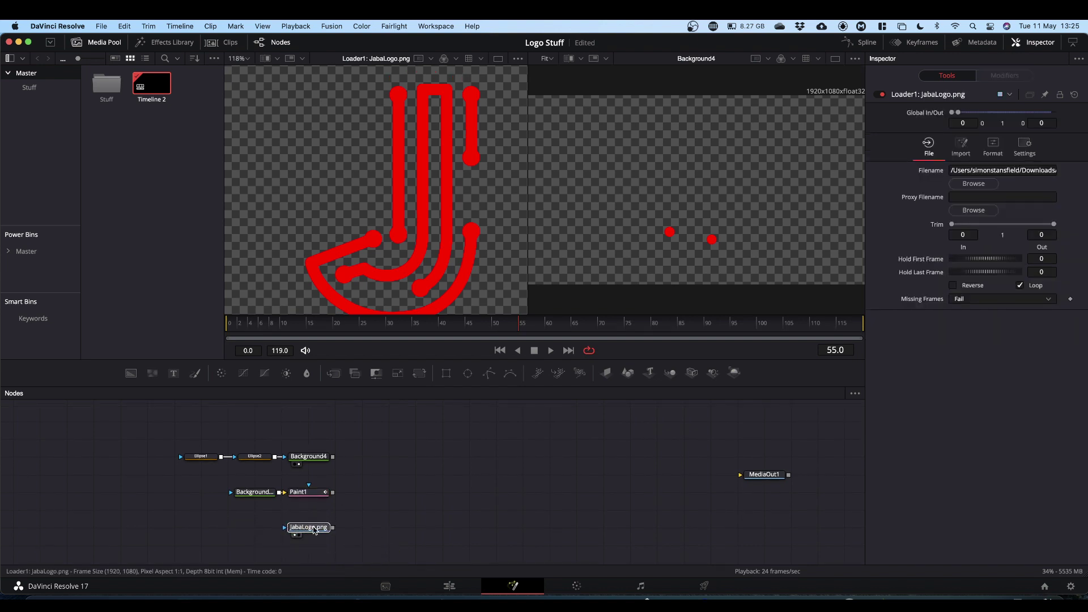
Merge the Paint node's output over the JabaLogo.png loader and choose the Paint node's Polyline Stroke tool.
mouse_move(333, 493)
left_mouse_down()
mouse_move(360, 505)
mouse_move(333, 529)
mouse_move(360, 523)
mouse_move(433, 212)
left_mouse_up()
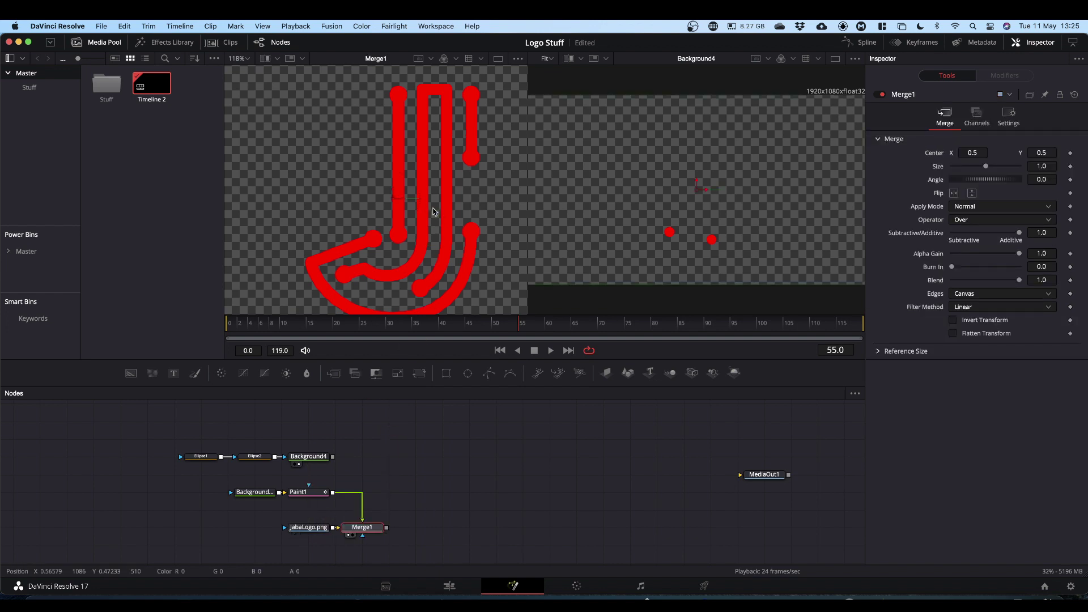
left_click(316, 496)
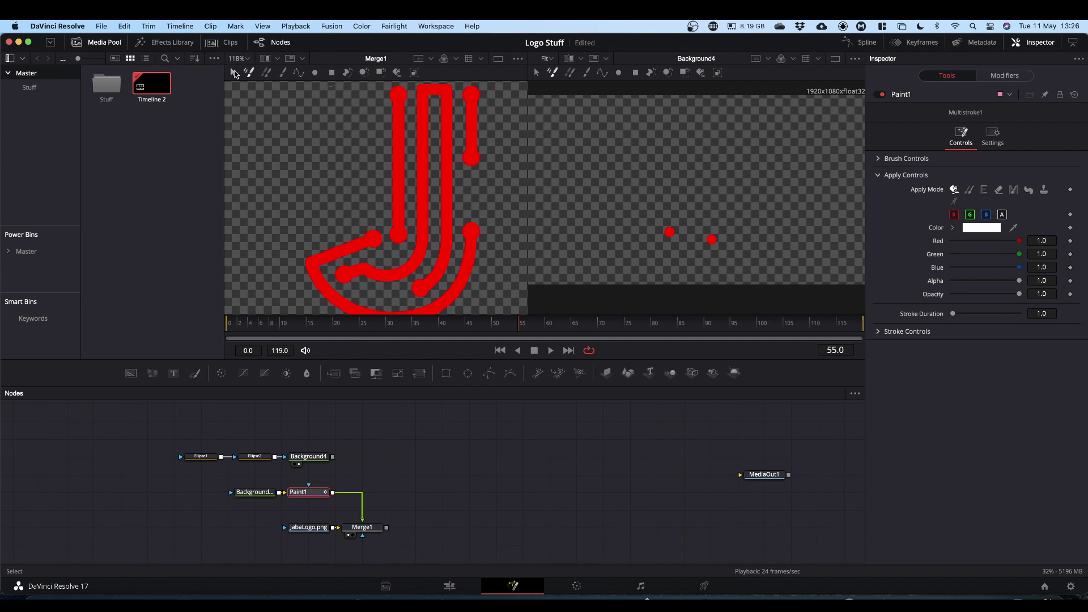
left_click(299, 74)
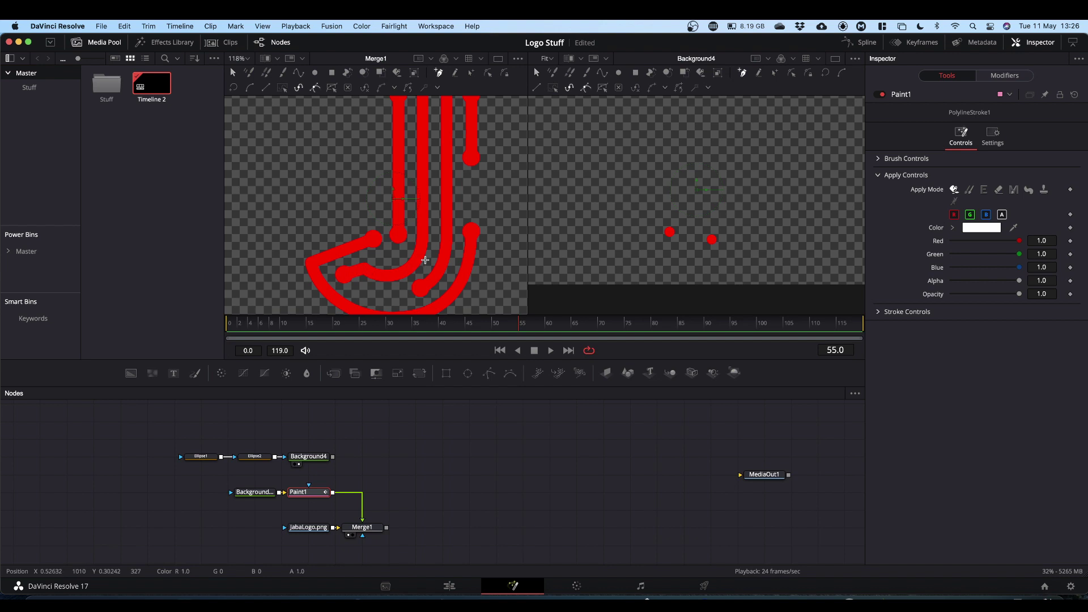
Start a polyline stroke at the inner line's lower-left end dot and place points around the curve to its inner vertical section.
scroll(428, 113, "up", 2)
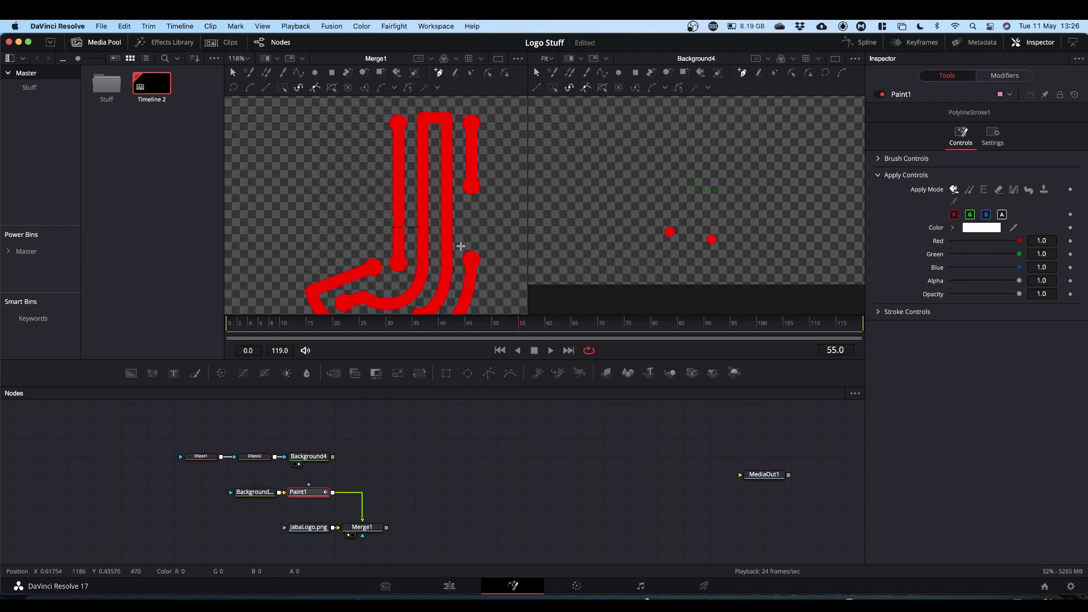
scroll(423, 275, "down", 3)
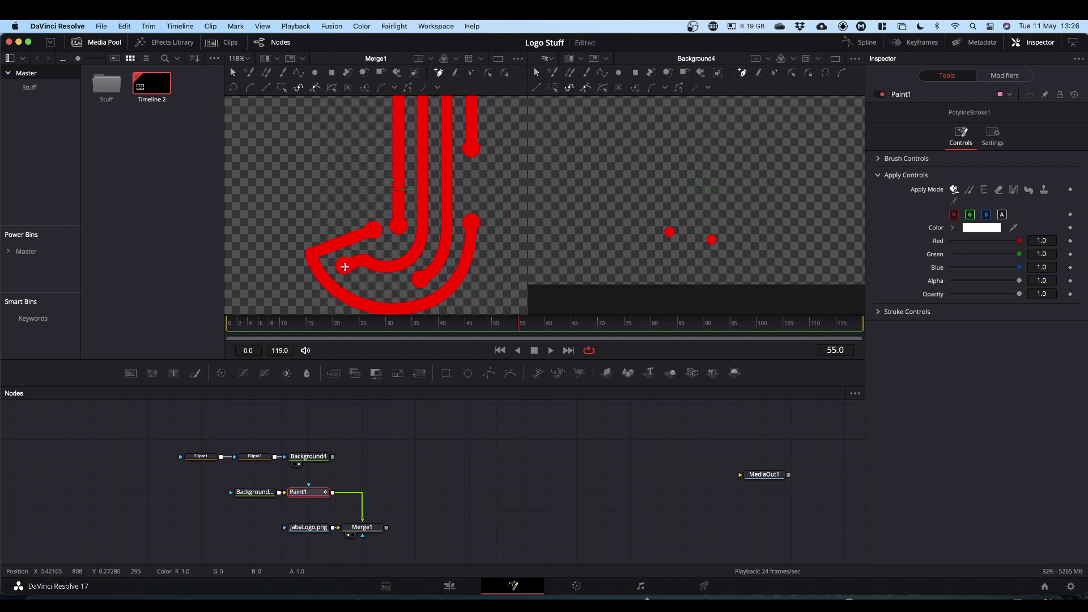
left_click(344, 266)
left_click(363, 260)
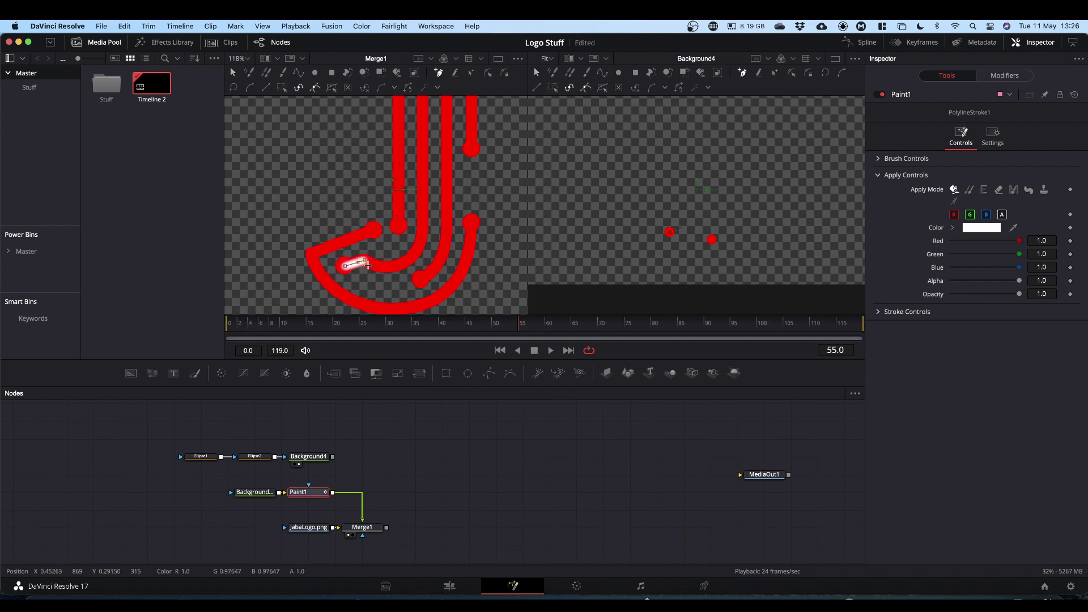
left_click(399, 265)
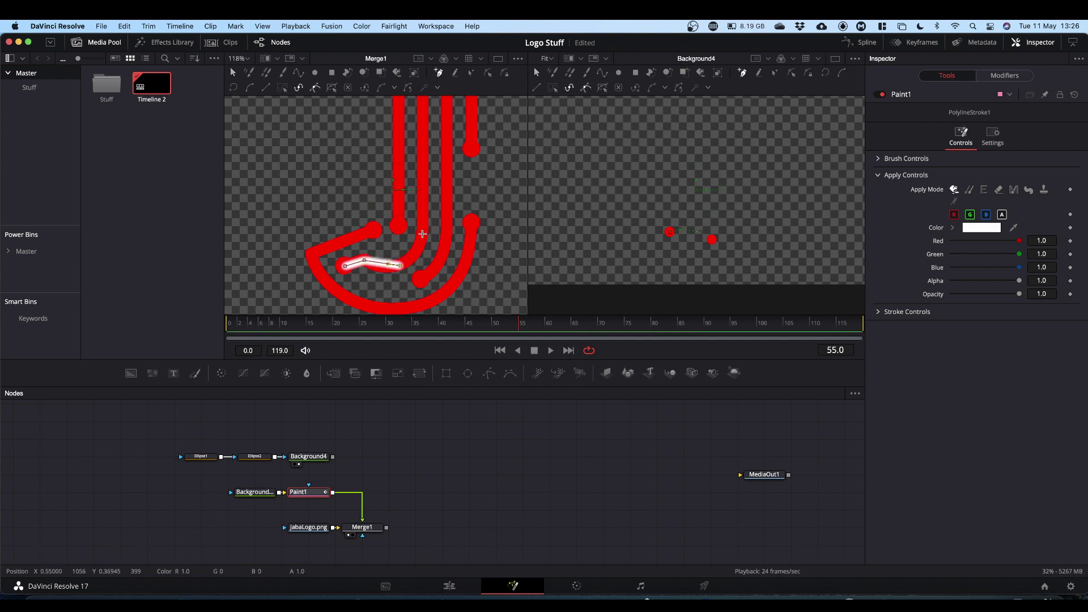
left_click(423, 234)
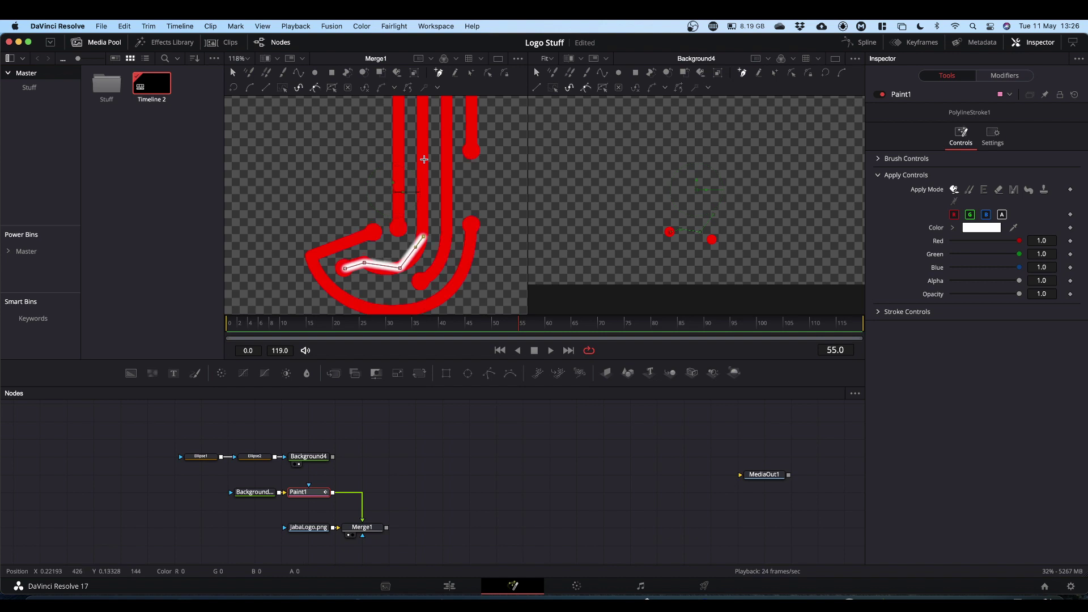
Continue the stroke up the inner vertical, across the top and down the parallel line to its other end dot.
scroll(424, 159, "up", 2)
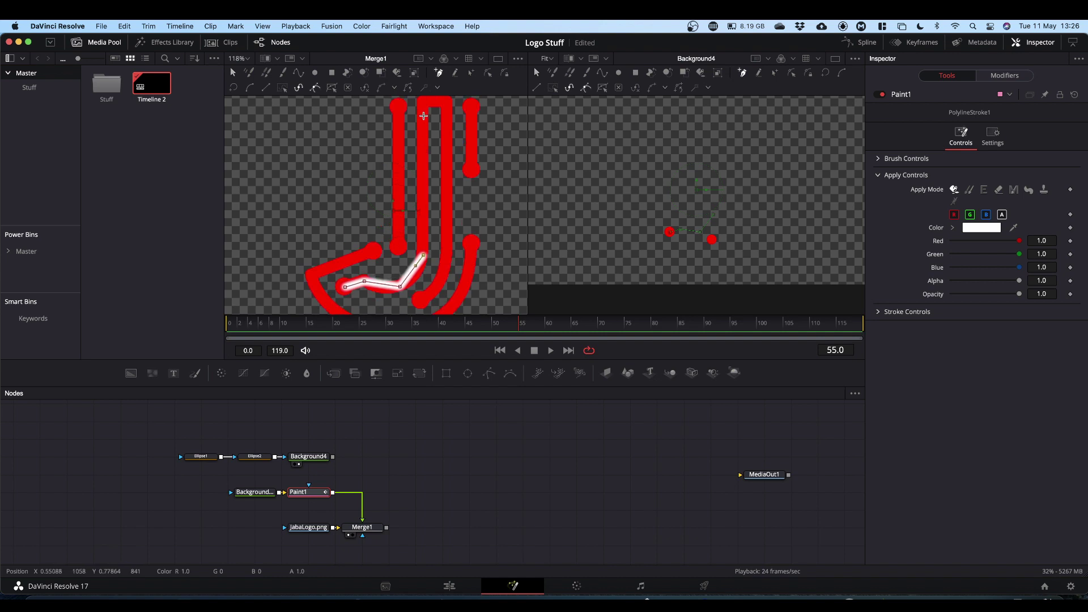
scroll(426, 116, "up", 2)
left_click(423, 127)
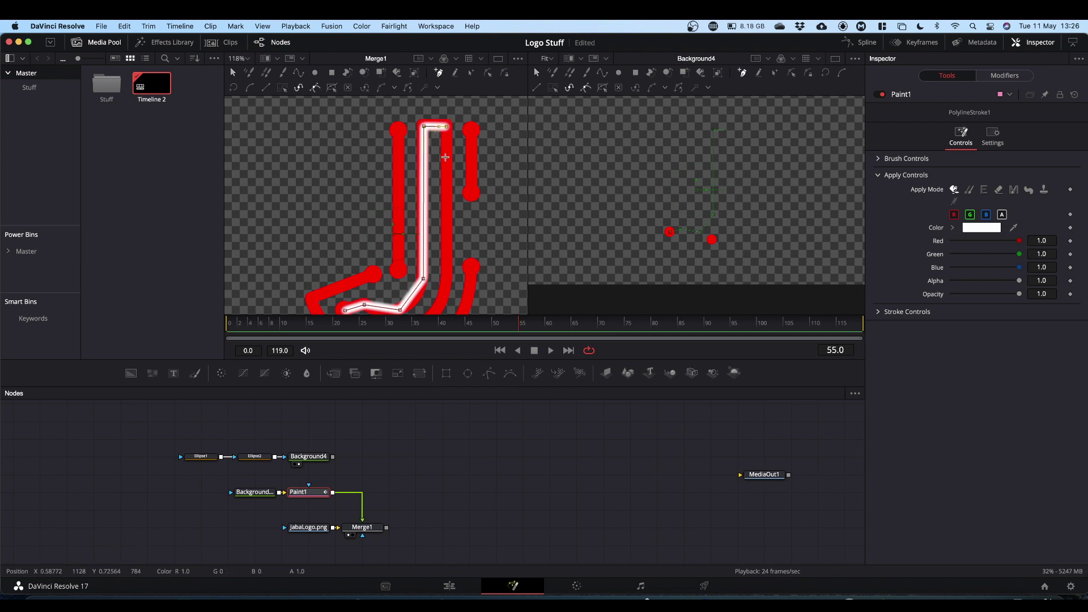
scroll(446, 142, "down", 6)
left_click(448, 185)
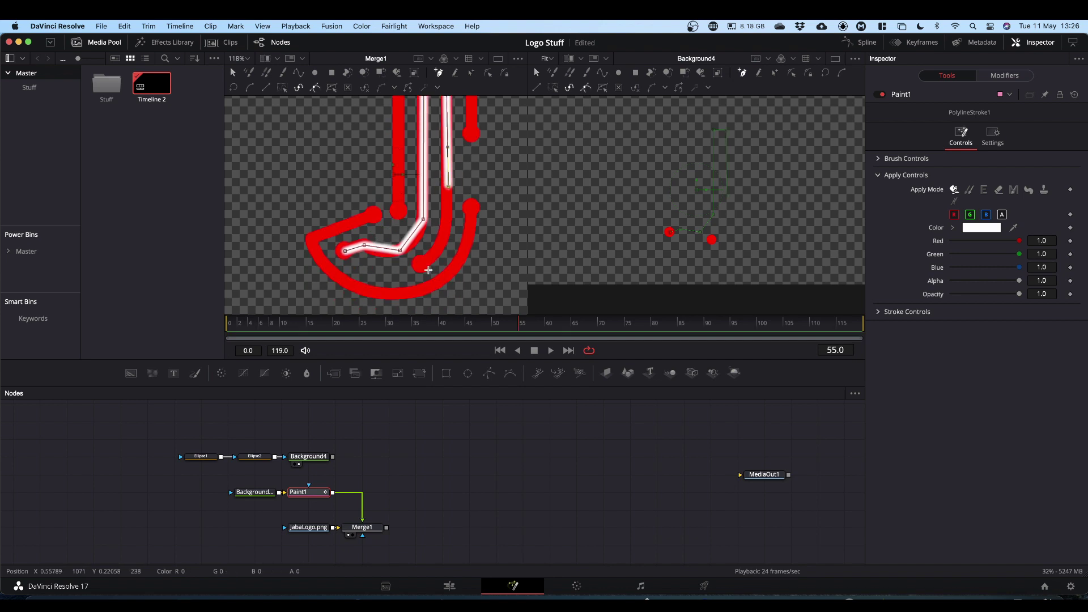
left_click(446, 234)
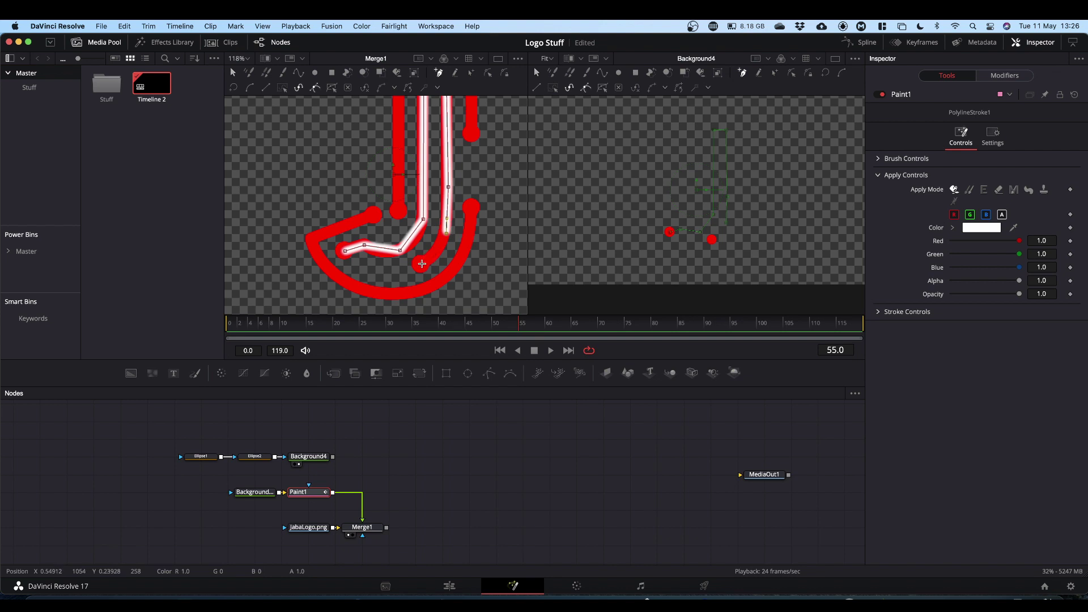
left_click(421, 264)
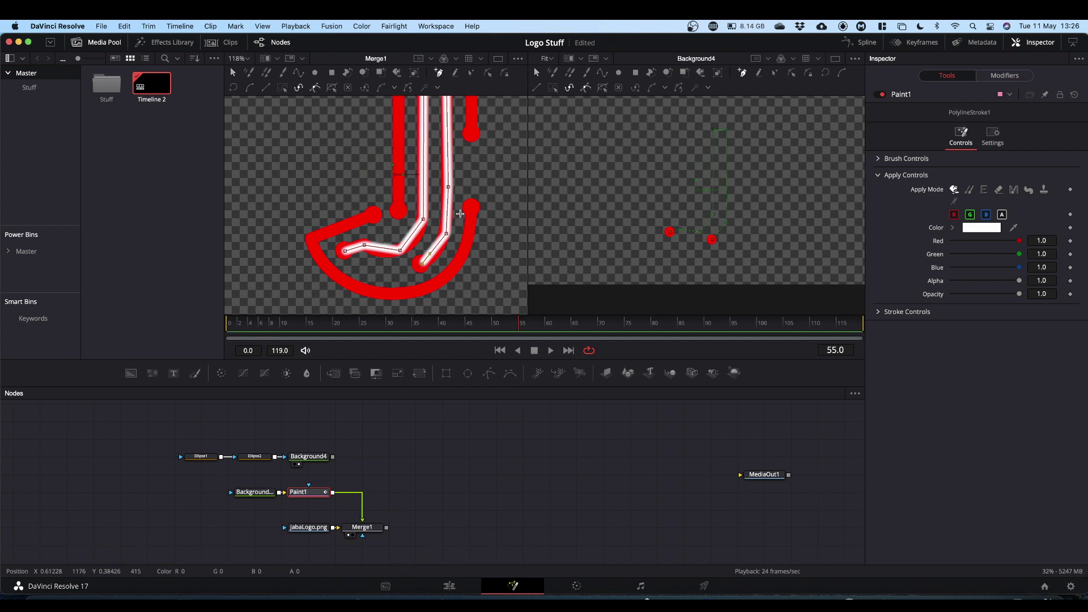
Set the polyline stroke's brush shape to Circular, keeping its size at 0.02.
scroll(439, 238, "up", 3)
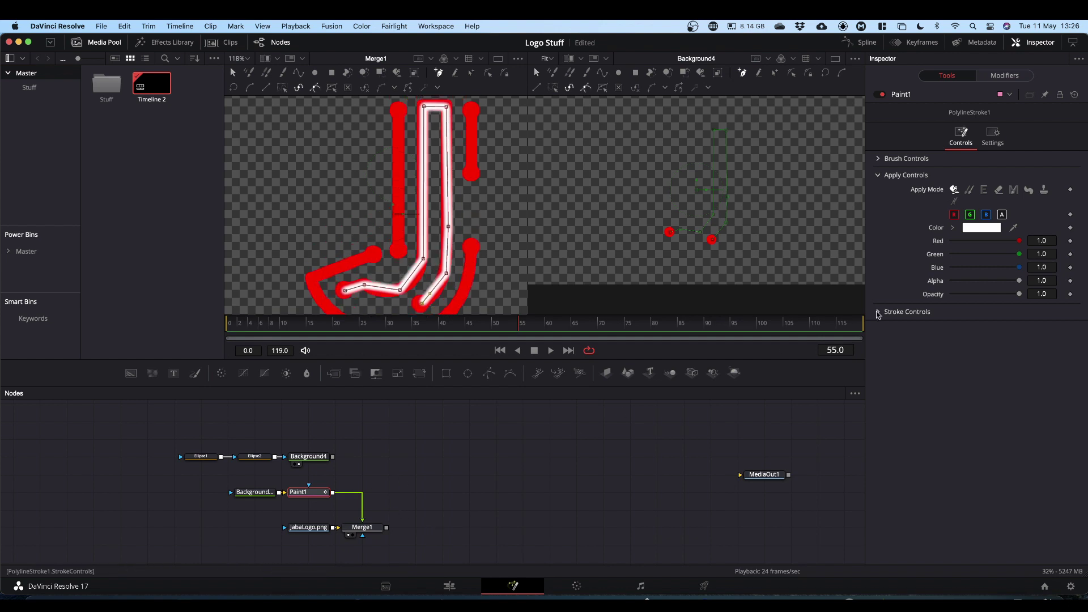
left_click(879, 159)
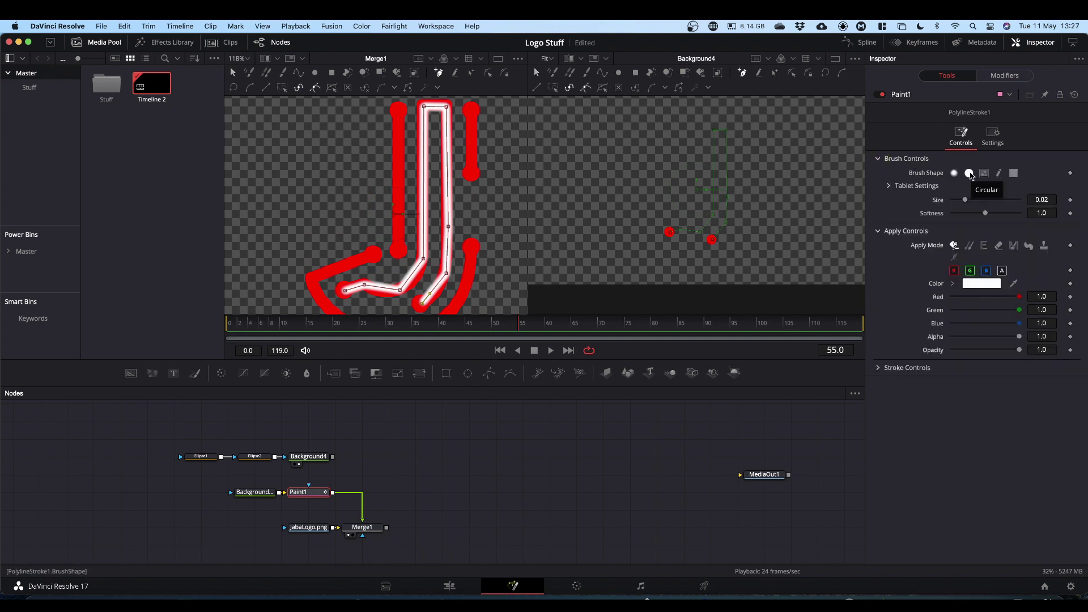
left_click(969, 174)
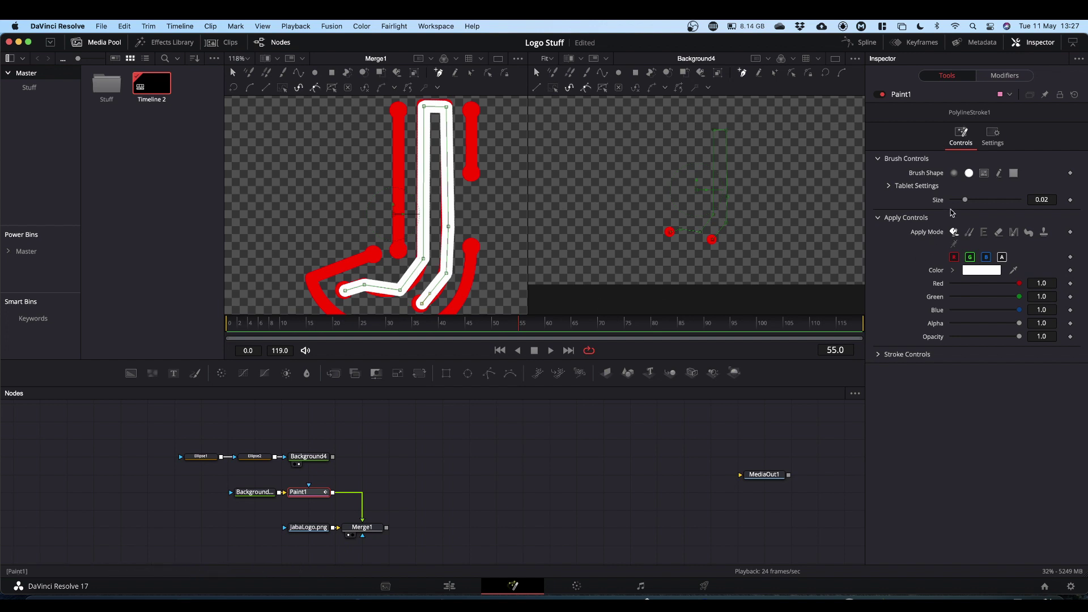
mouse_move(967, 201)
left_mouse_down()
mouse_move(976, 201)
mouse_move(967, 201)
left_mouse_up()
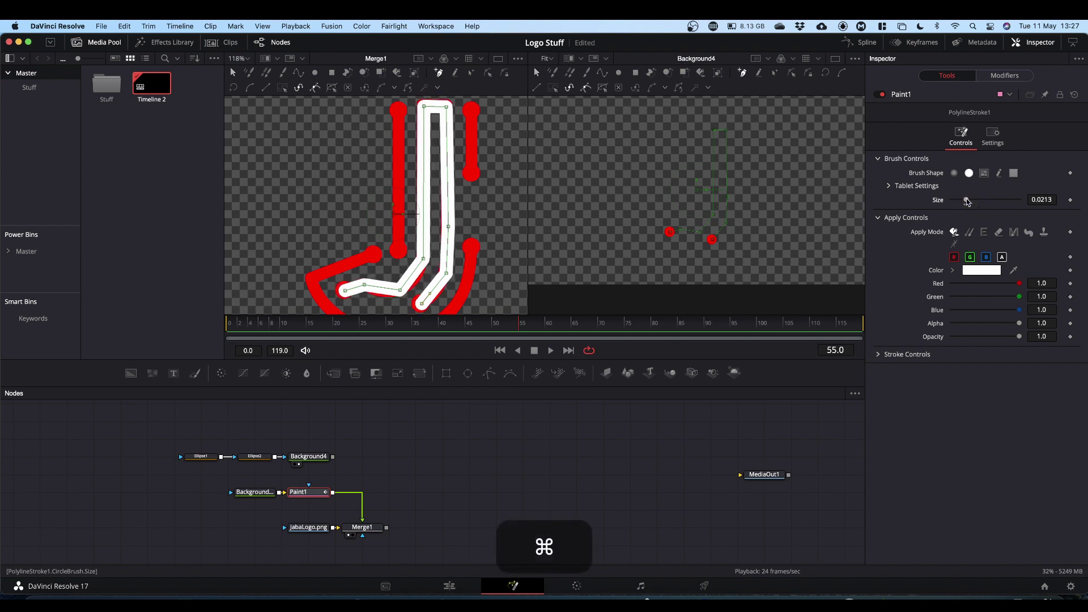
key("super+z")
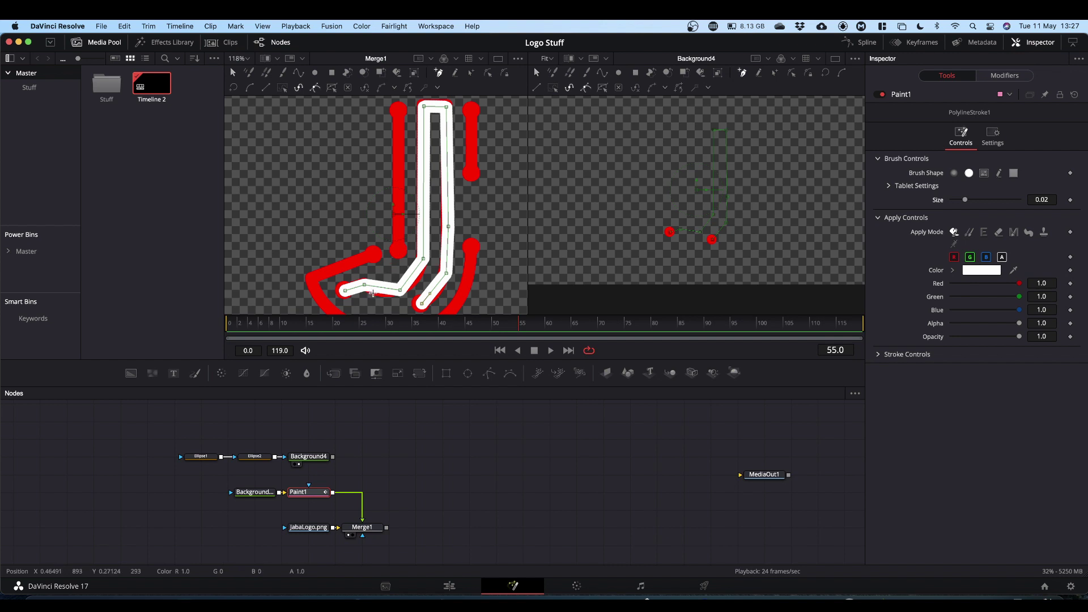
scroll(368, 258, "down", 3)
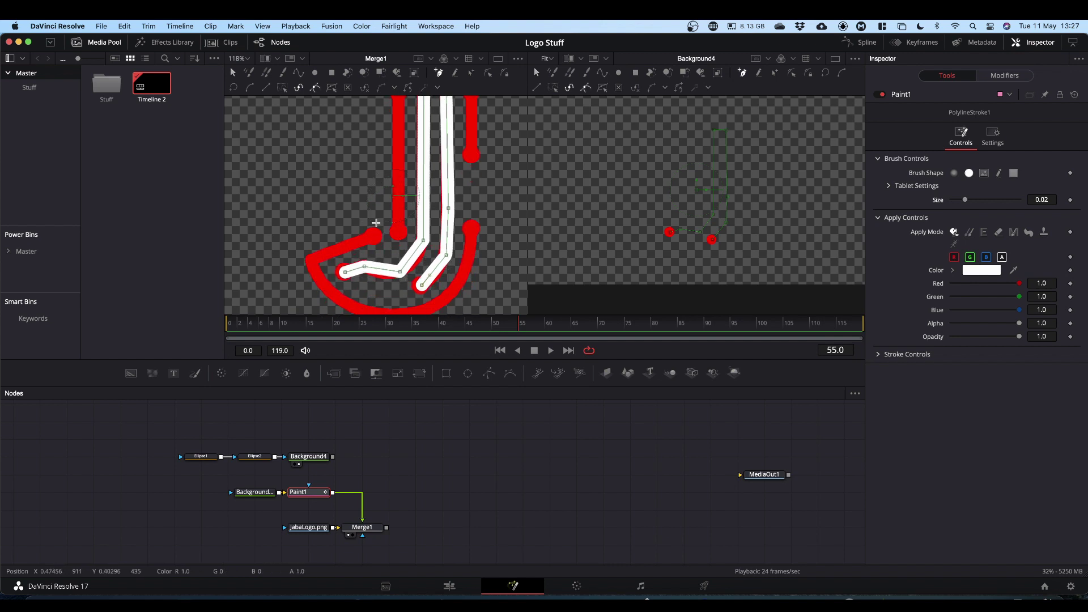
left_click_drag(347, 223, 365, 238)
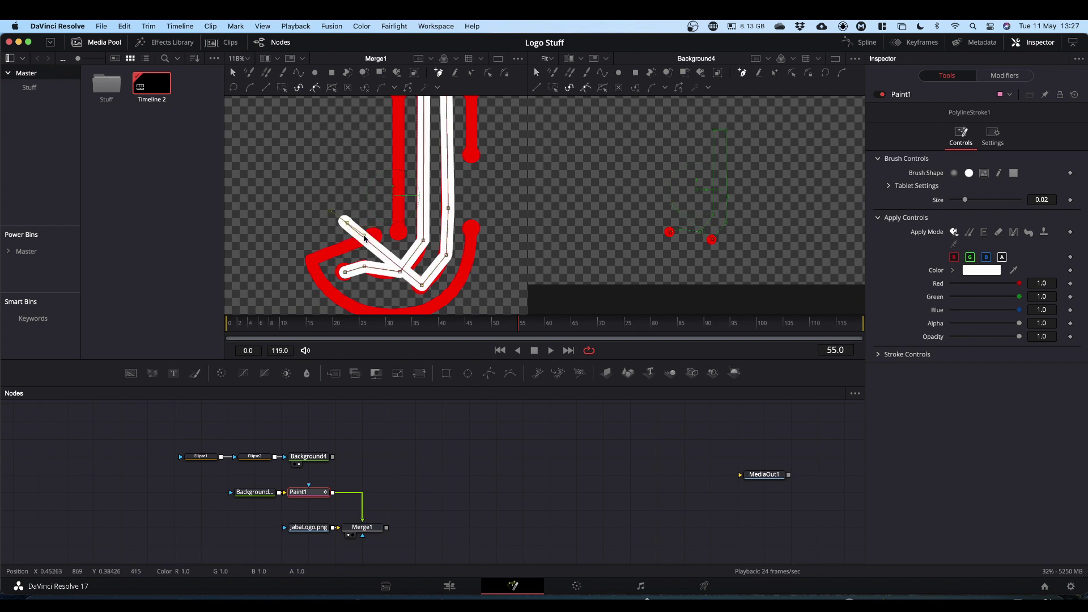
key("super+z")
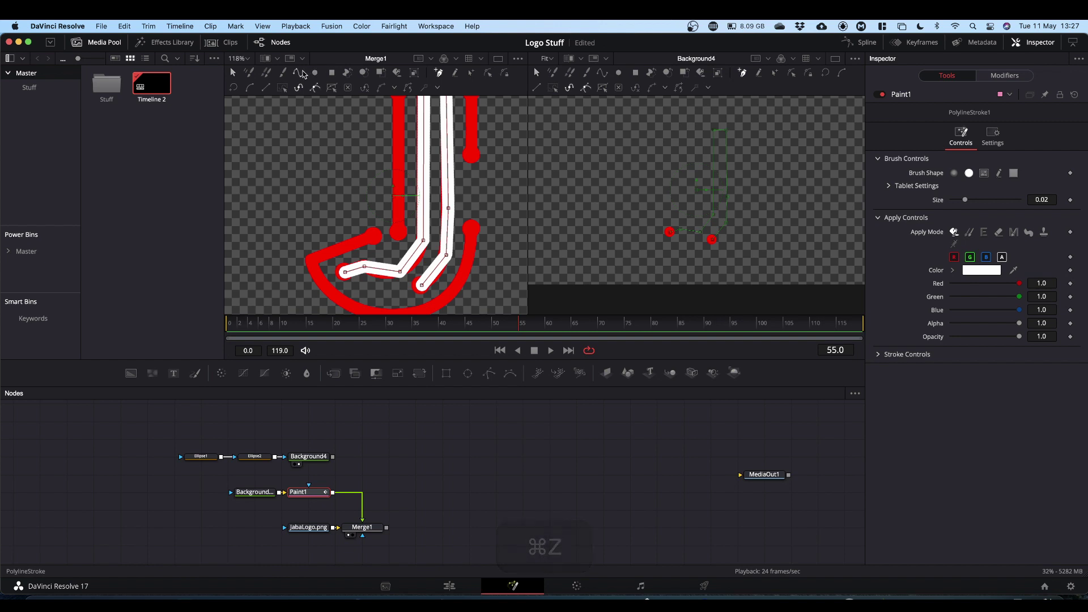
Switch the polyline to modify-only editing and smooth the points around its lower bends.
left_click(488, 74)
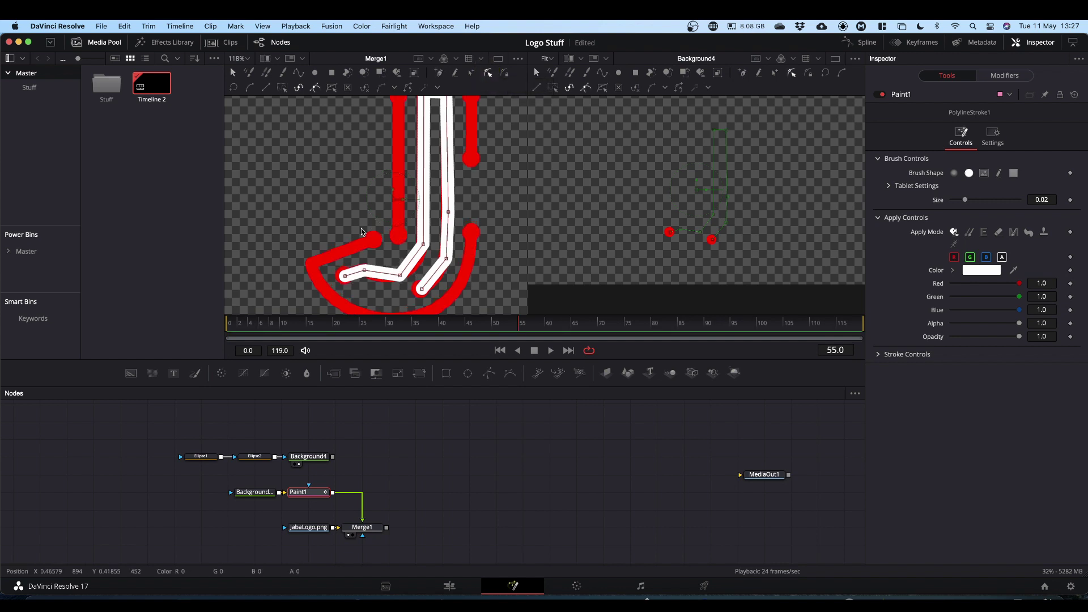
mouse_move(342, 228)
left_mouse_down()
mouse_move(452, 288)
mouse_move(372, 214)
left_mouse_up()
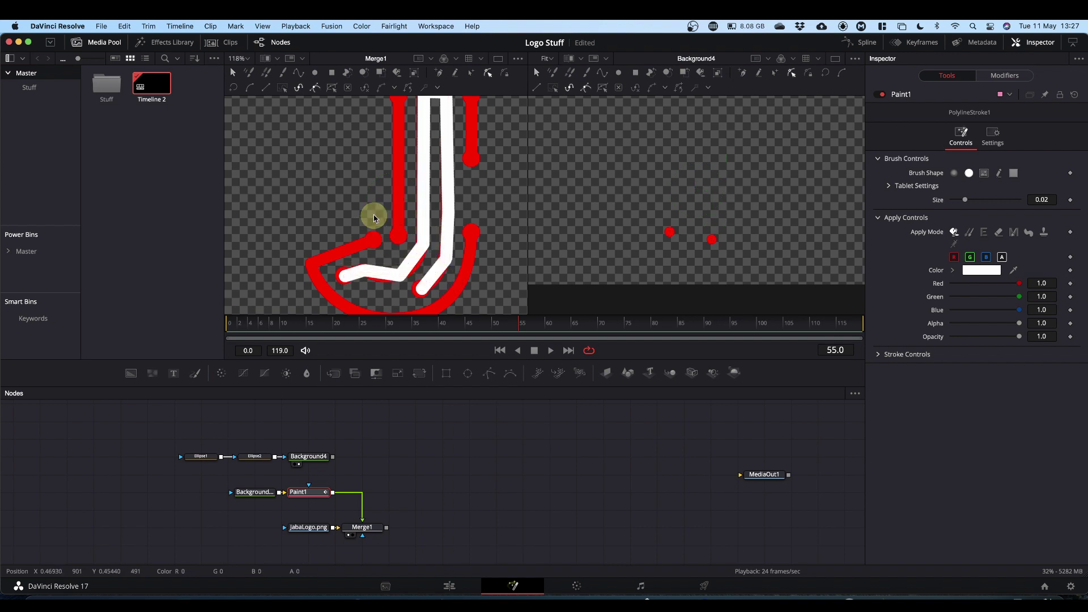
scroll(379, 216, "up", 3)
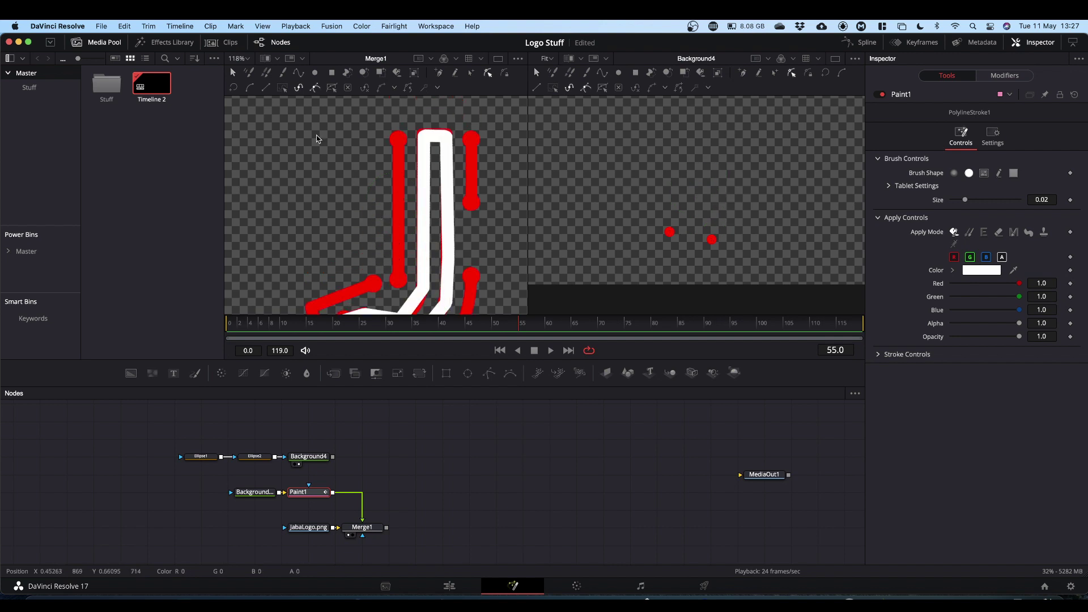
left_click_drag(311, 112, 407, 220)
scroll(480, 306, "down", 5)
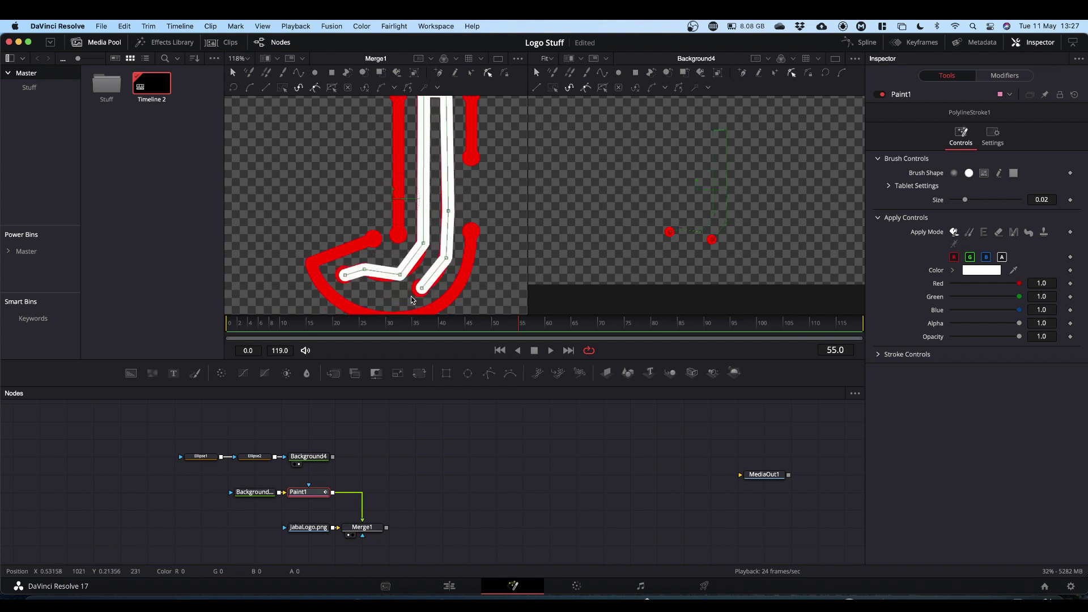
left_click(365, 273, "super")
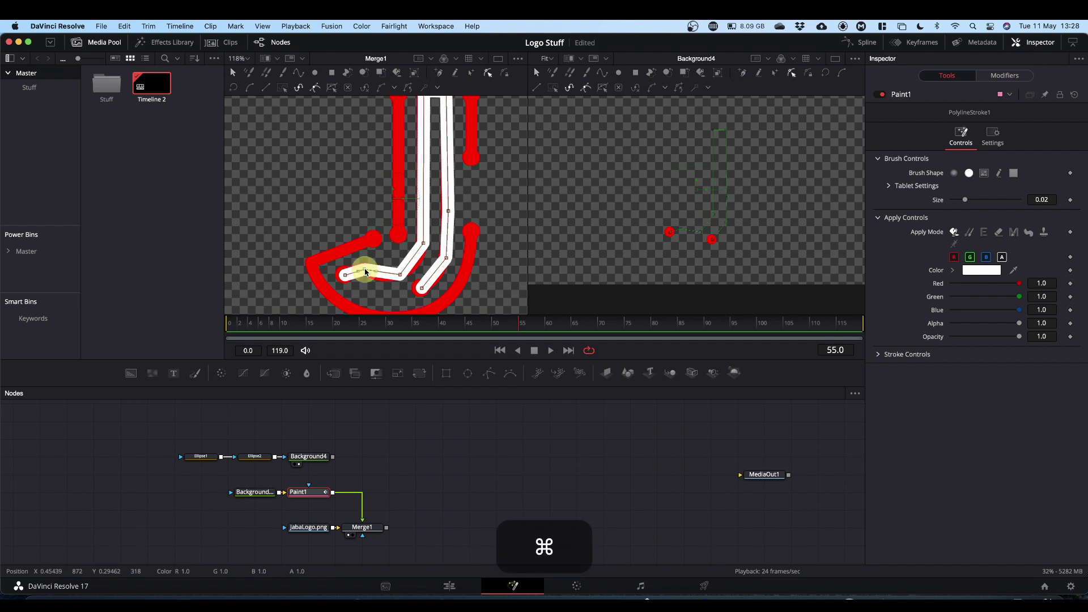
left_click(446, 258)
left_click(447, 243)
left_click(438, 268)
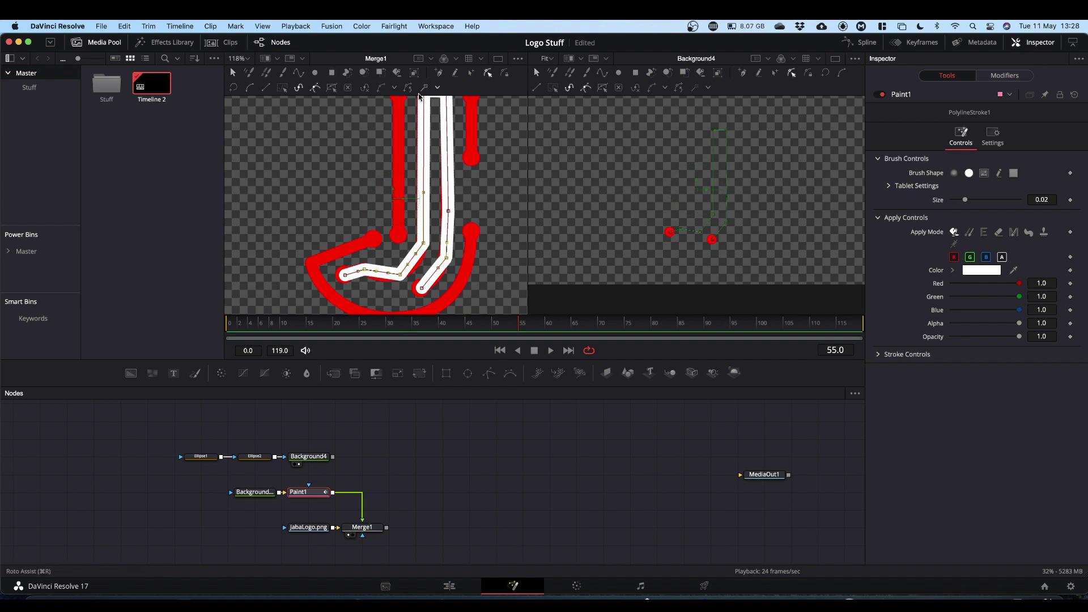
left_click(249, 89)
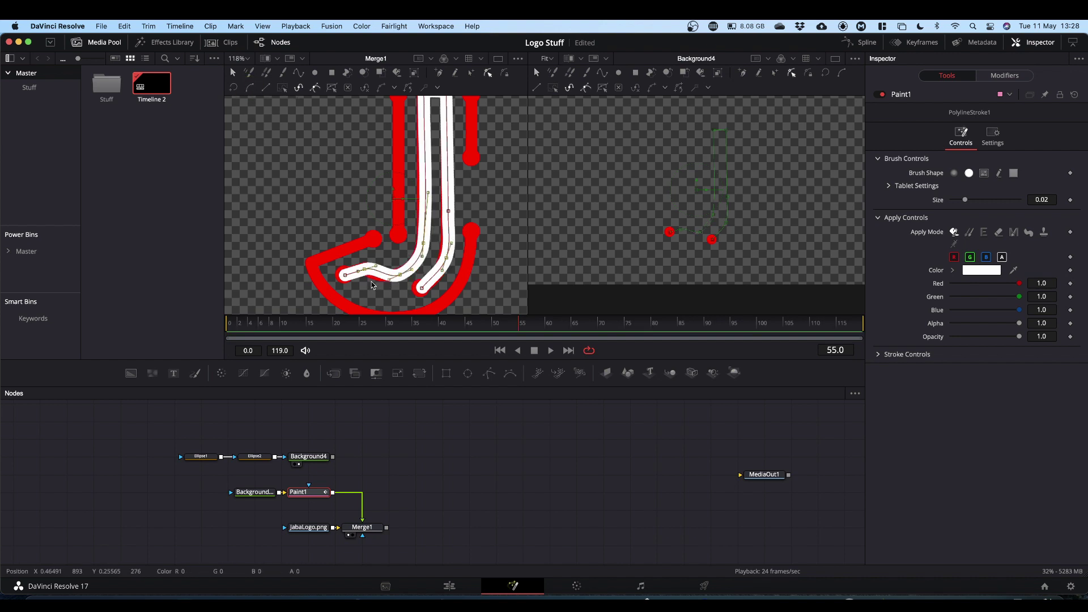
Adjust the smoothed points and handles near the stroke's lower-left end so the path follows the logo's kink and shallow curve.
scroll(372, 283, "up", 5, "super")
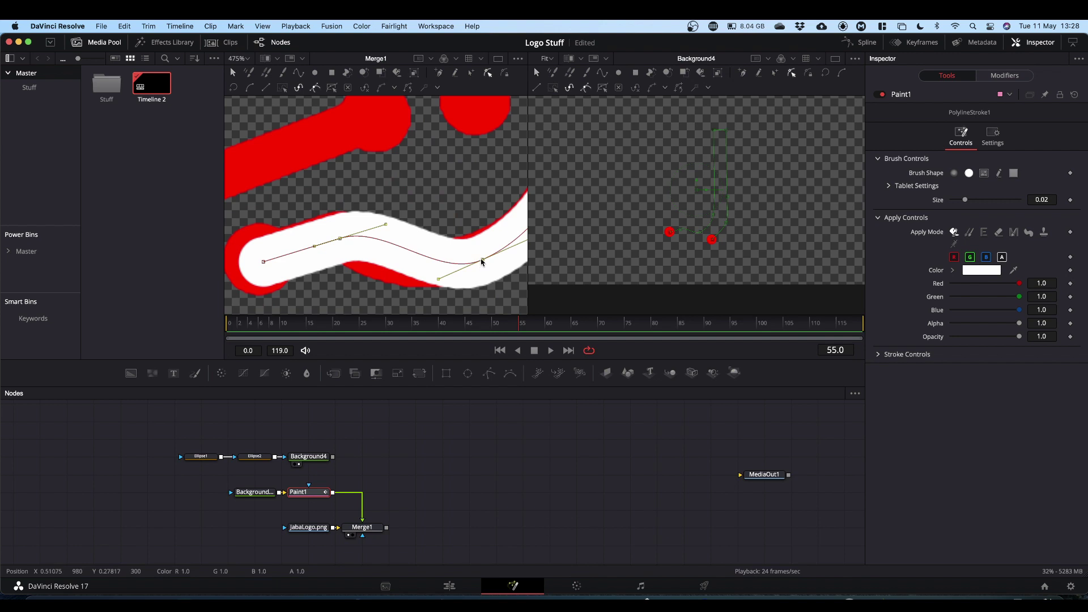
left_click_drag(482, 260, 470, 259)
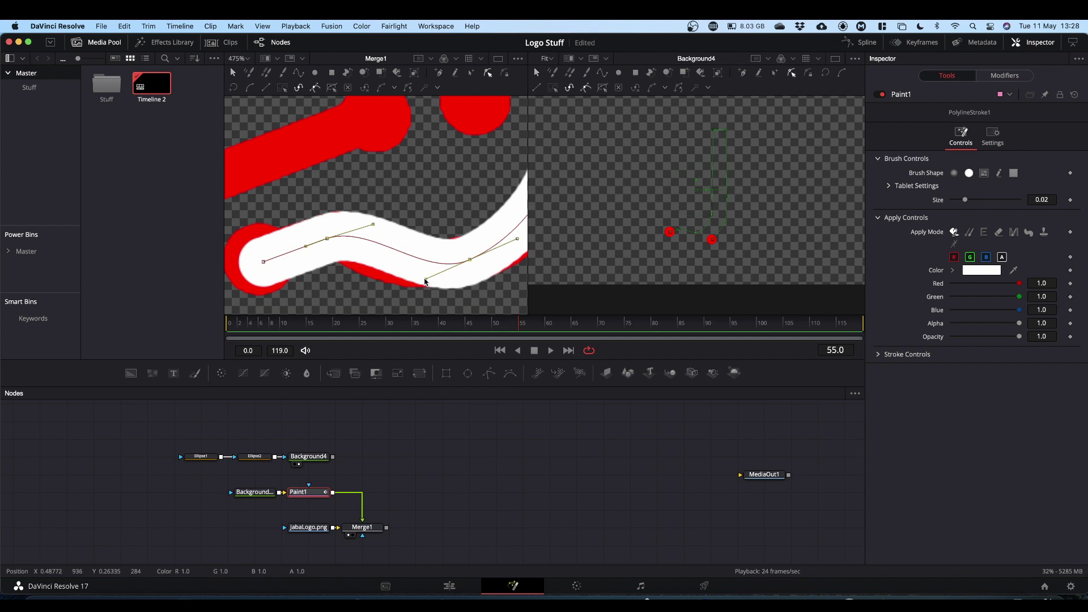
left_click_drag(426, 281, 410, 276)
mouse_move(372, 226)
left_mouse_down()
mouse_move(365, 247)
mouse_move(329, 239)
mouse_move(376, 243)
mouse_move(368, 254)
mouse_move(338, 238)
mouse_move(369, 261)
left_mouse_up()
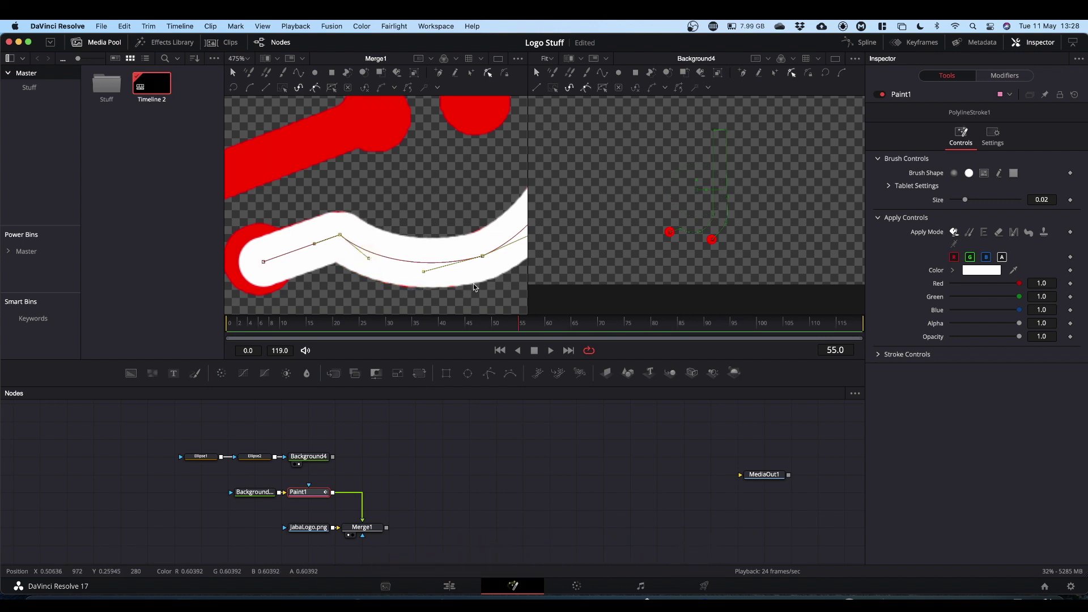
Fine-tune the point and lower handle where the inner curve meets the vertical so the stroke covers the red line.
left_click_drag(475, 284, 361, 318)
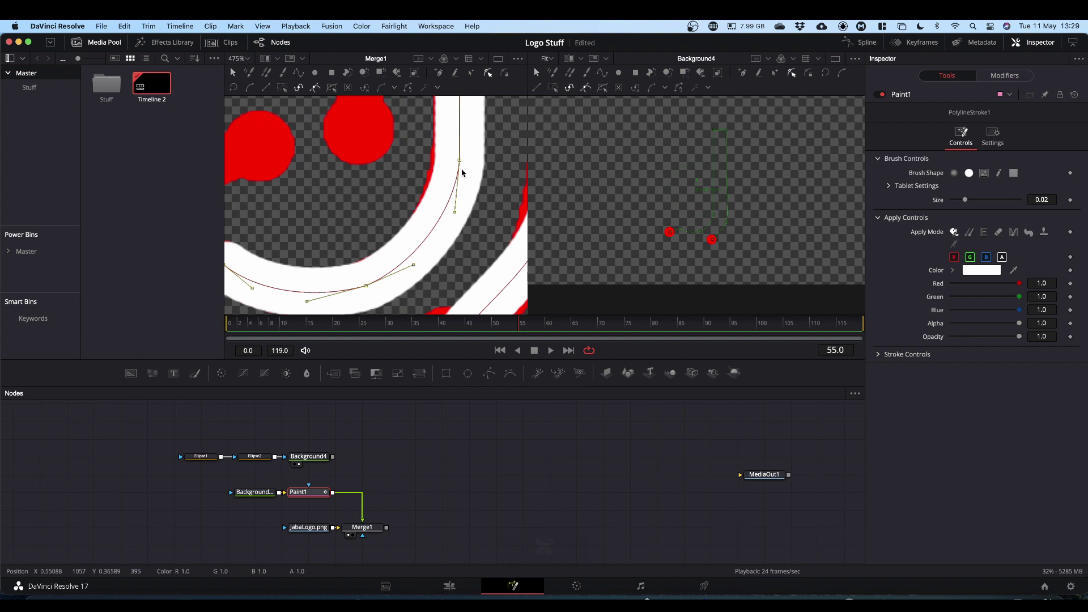
key("super")
left_click_drag(455, 214, 451, 210)
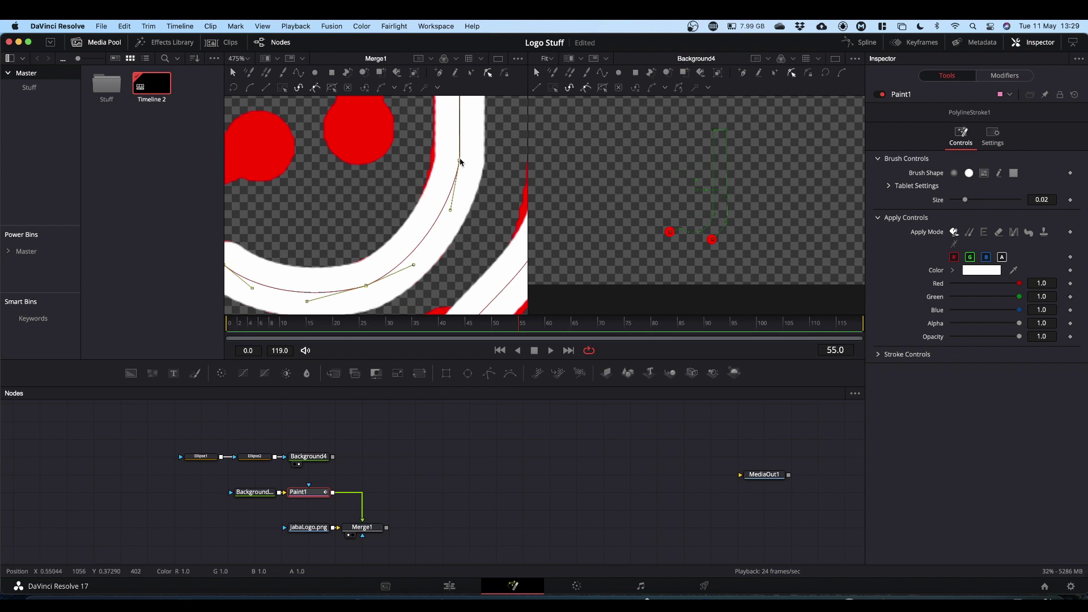
left_click_drag(460, 161, 459, 162)
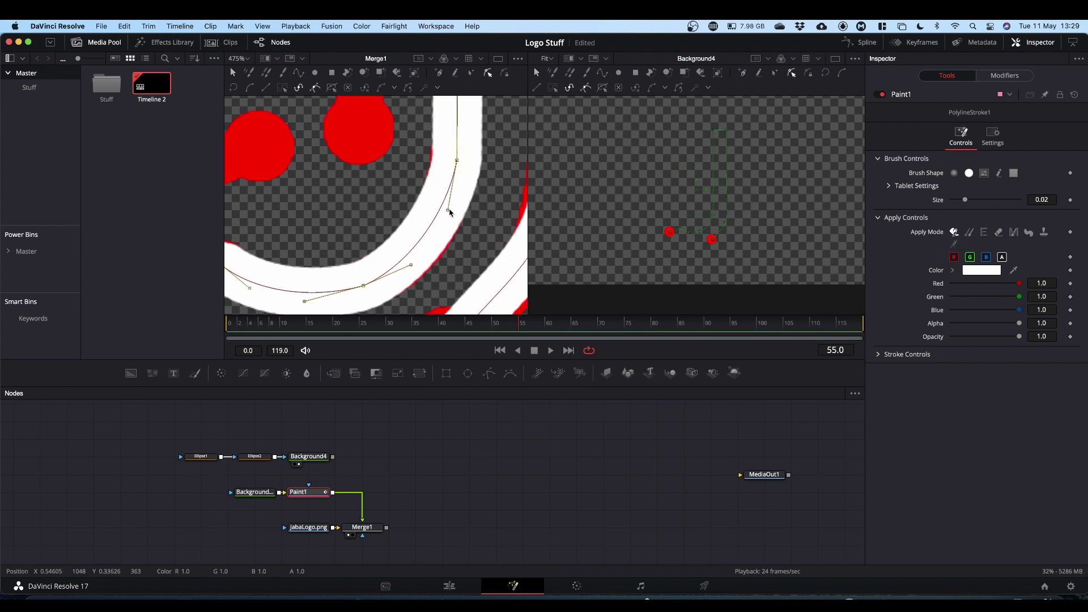
left_click_drag(448, 211, 450, 217)
scroll(471, 204, "up", 5)
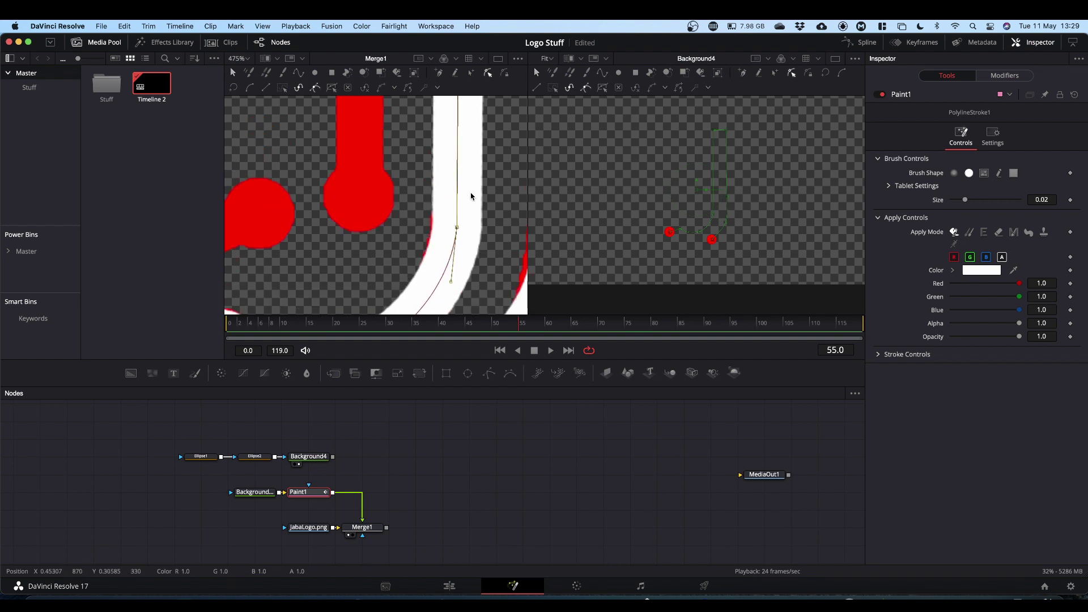
Adjust the polyline stroke's two upper corner points to line up with the logo's top bend, undoing the stray shift of the whole path.
scroll(470, 197, "down", 5)
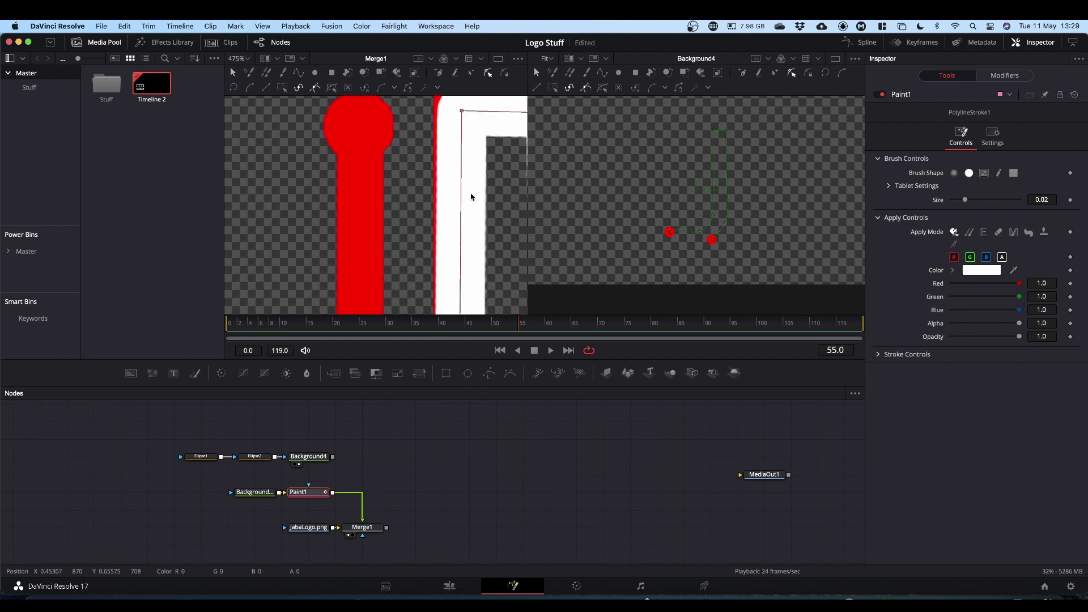
left_click_drag(462, 144, 458, 141)
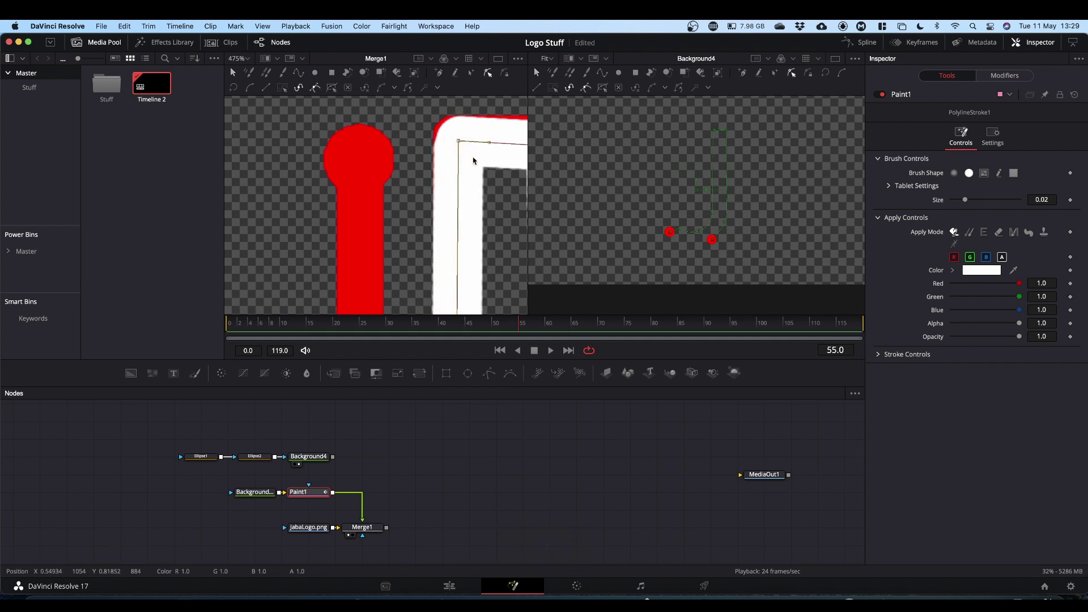
scroll(507, 193, "right", 5)
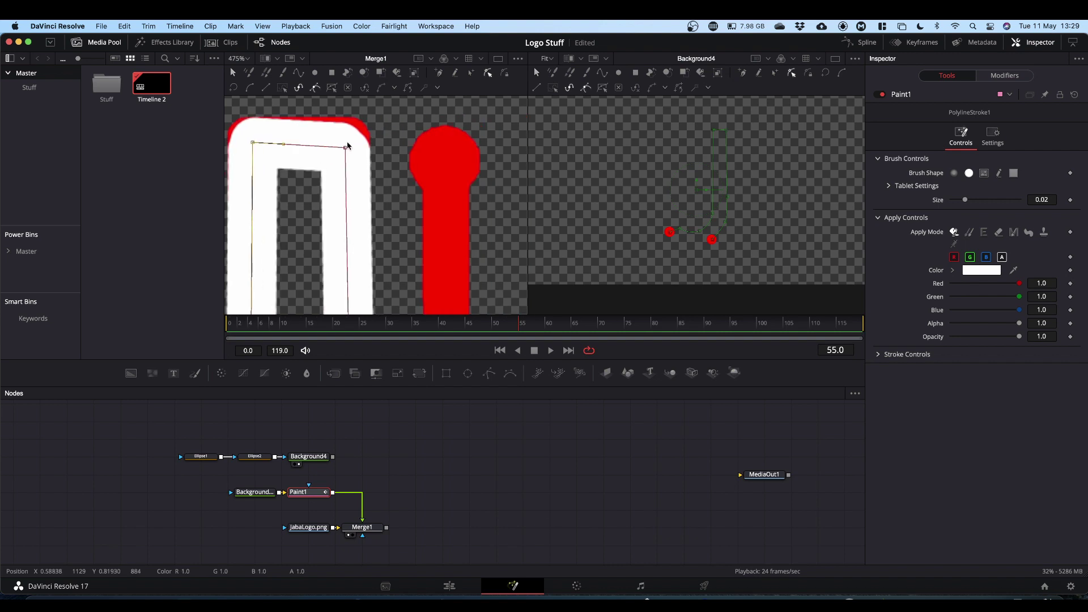
left_click_drag(347, 146, 347, 146)
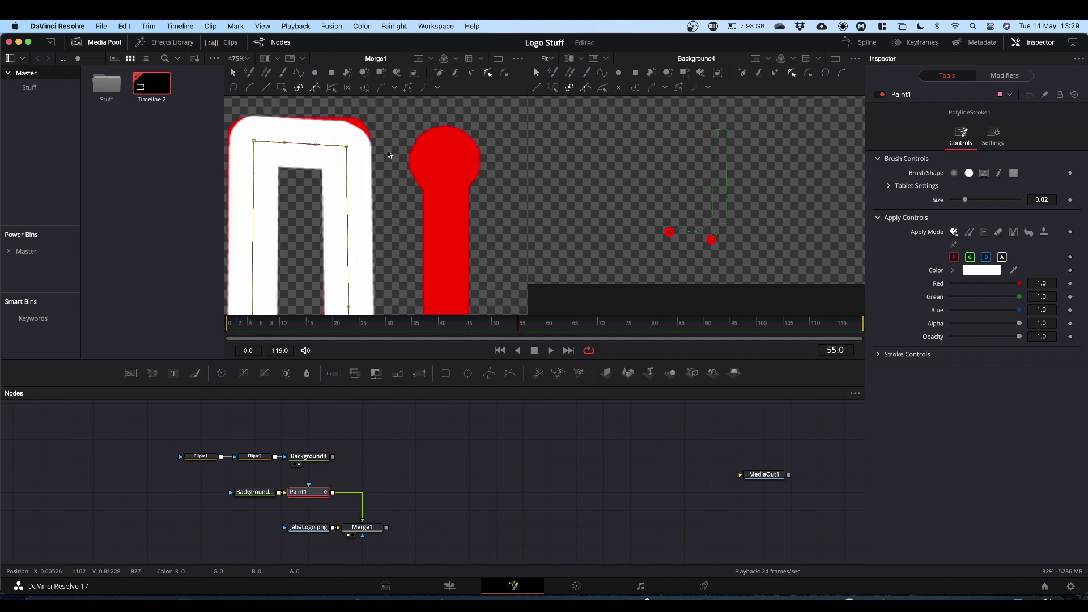
key("super+z")
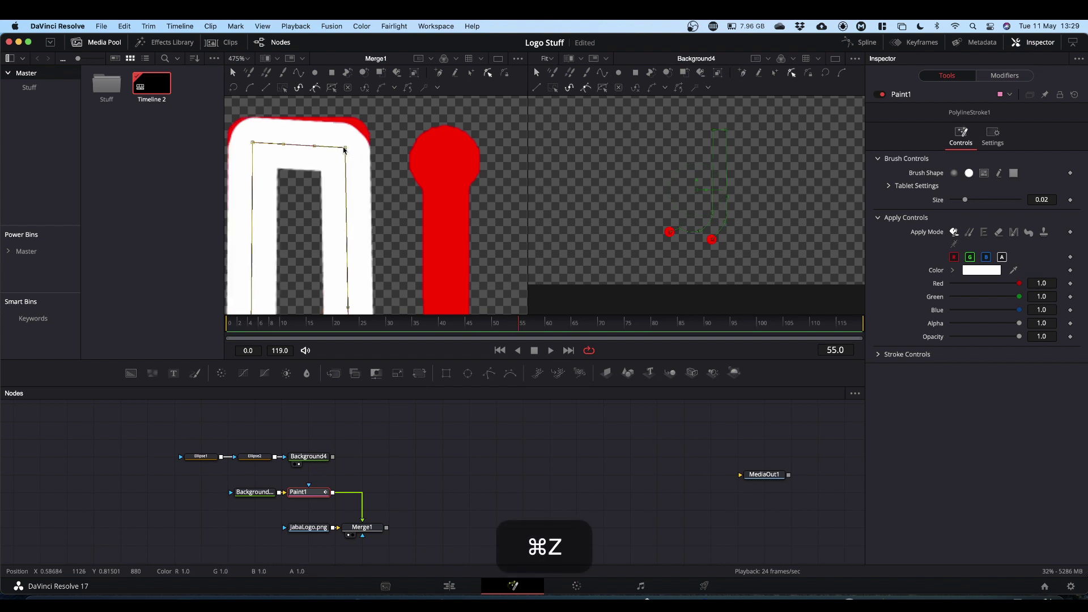
left_click(346, 148)
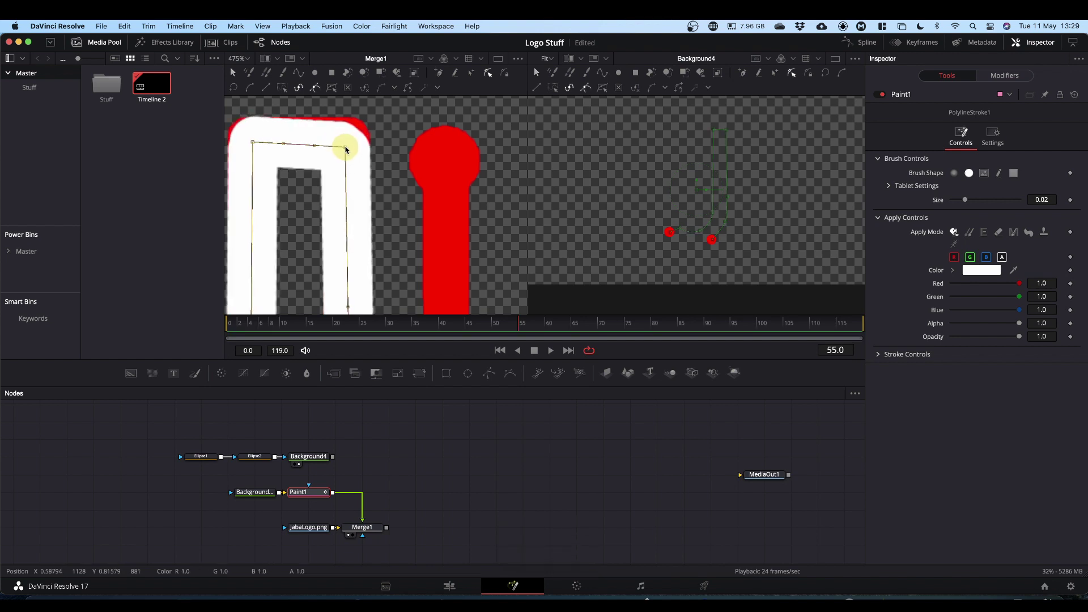
left_click(393, 147)
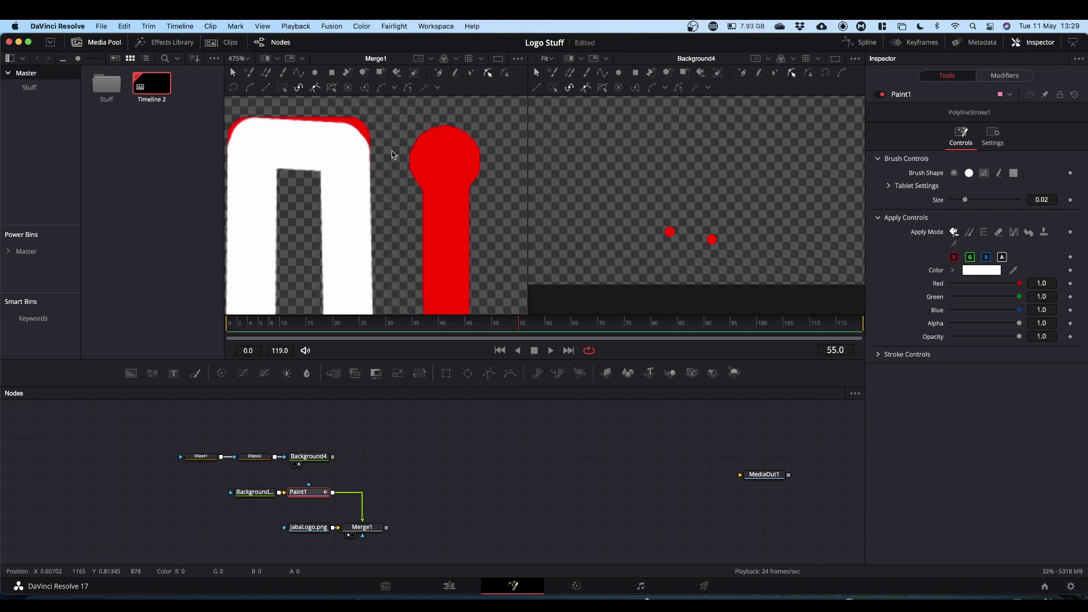
scroll(394, 153, "down", 10)
left_click_drag(357, 141, 405, 178)
scroll(403, 170, "up", 5)
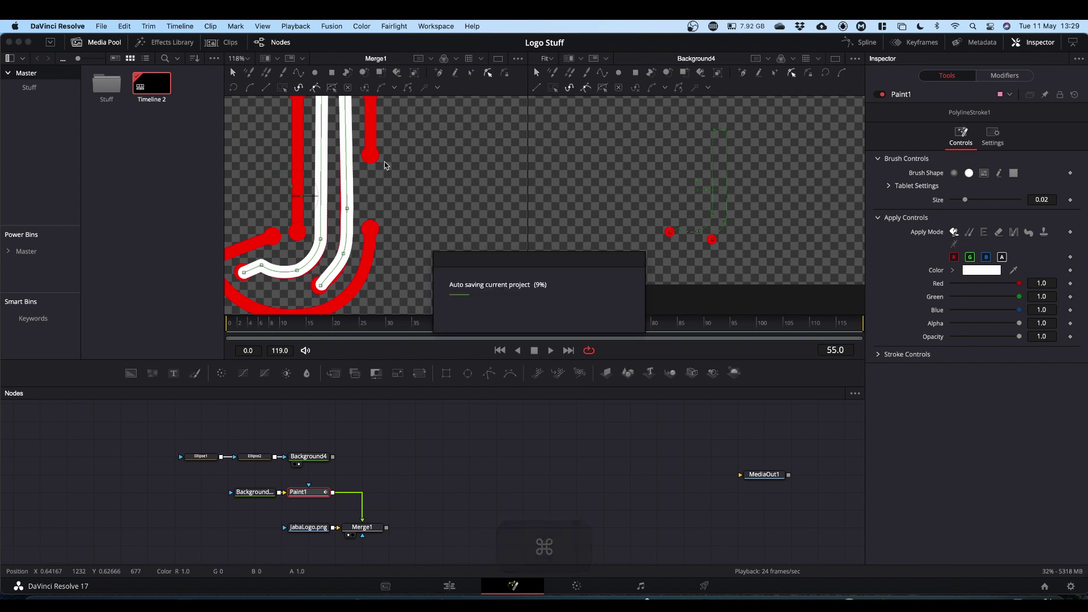
scroll(384, 165, "up", 3)
scroll(355, 165, "up", 5)
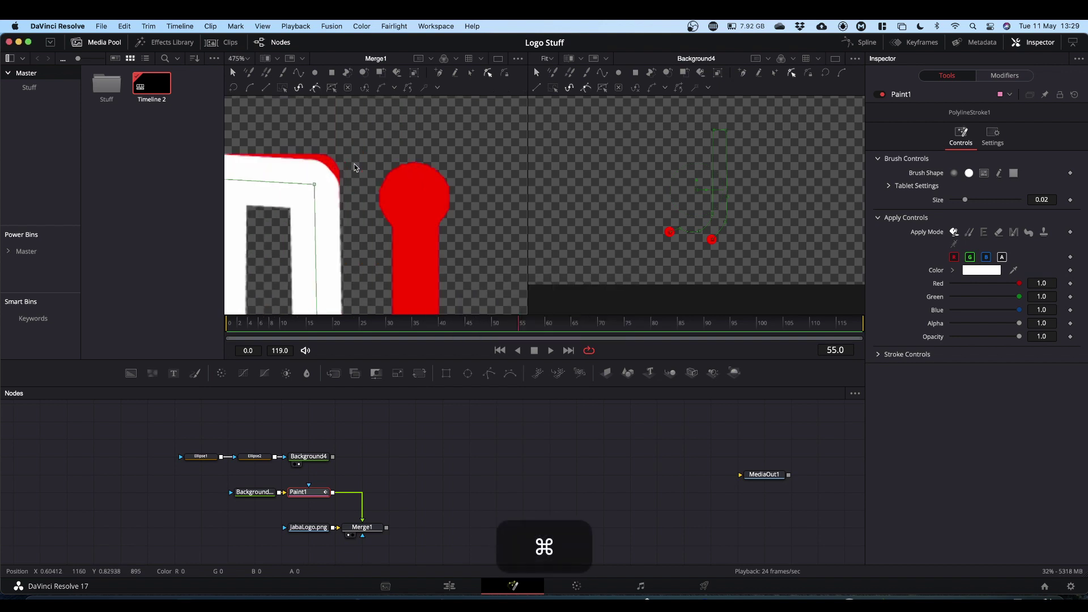
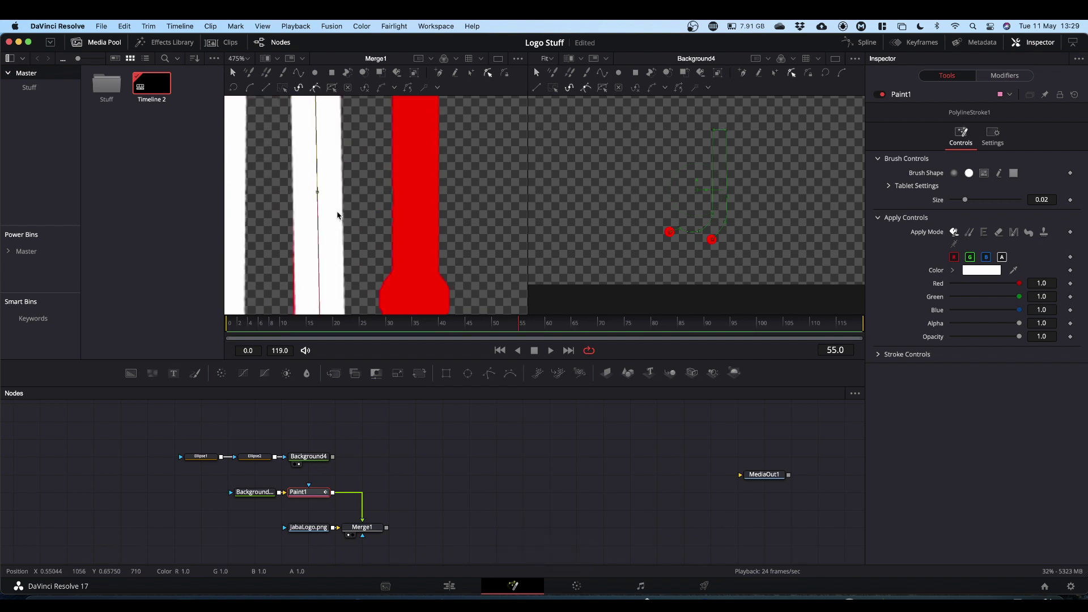
Shift the point partway down the outer vertical inward so the white stroke covers the red line.
scroll(339, 216, "down", 2)
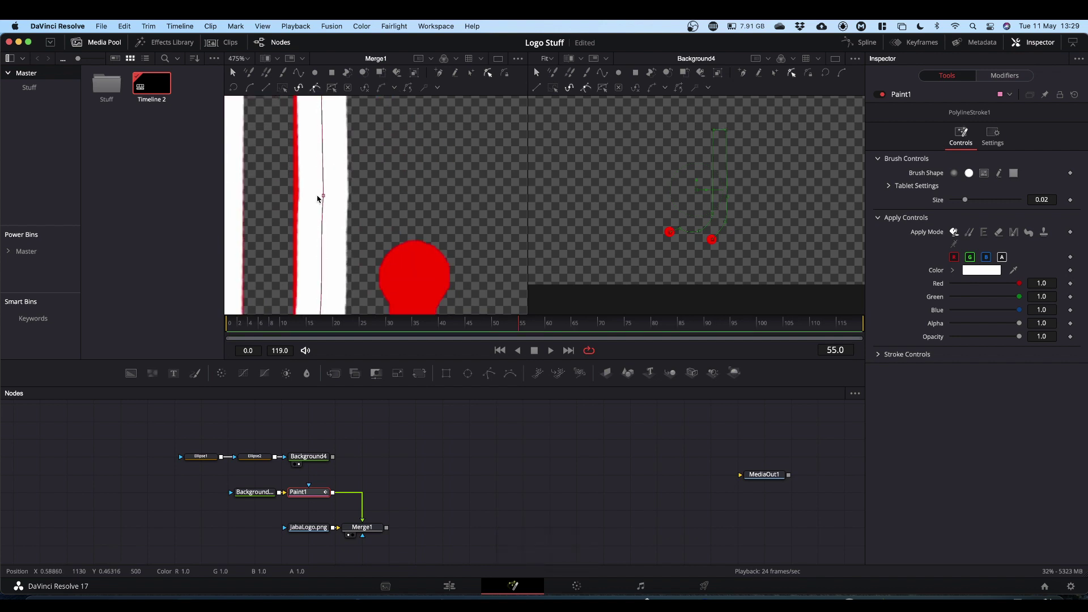
left_click(322, 198)
left_click_drag(323, 198, 317, 196)
Reshape the outer lower bend by moving its point down the curve and adjusting its handles and the end point's handle to the logo.
scroll(357, 220, "down", 10)
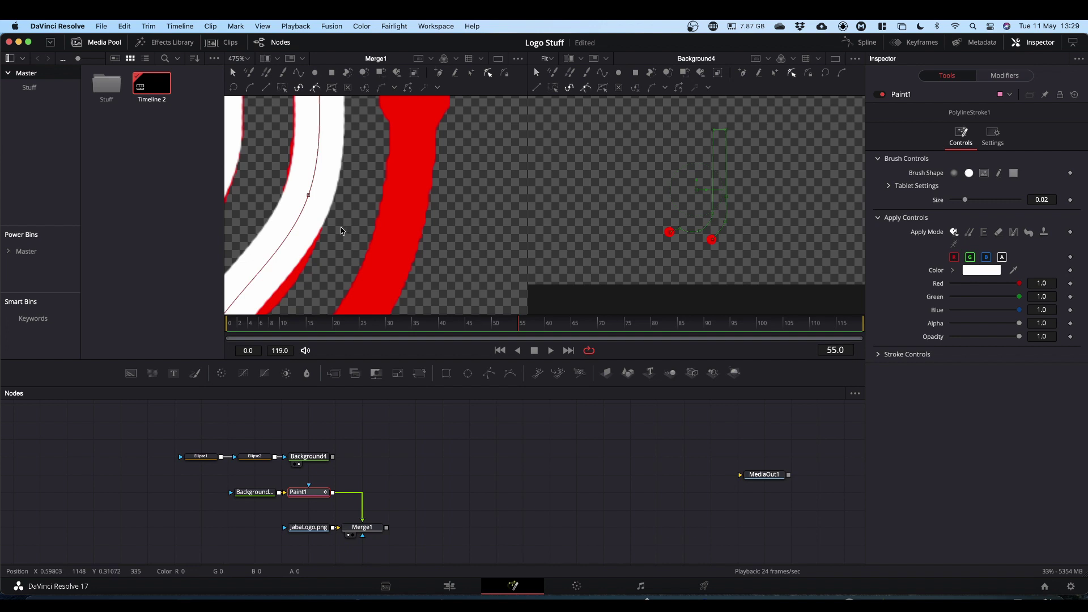
scroll(369, 216, "left", 5)
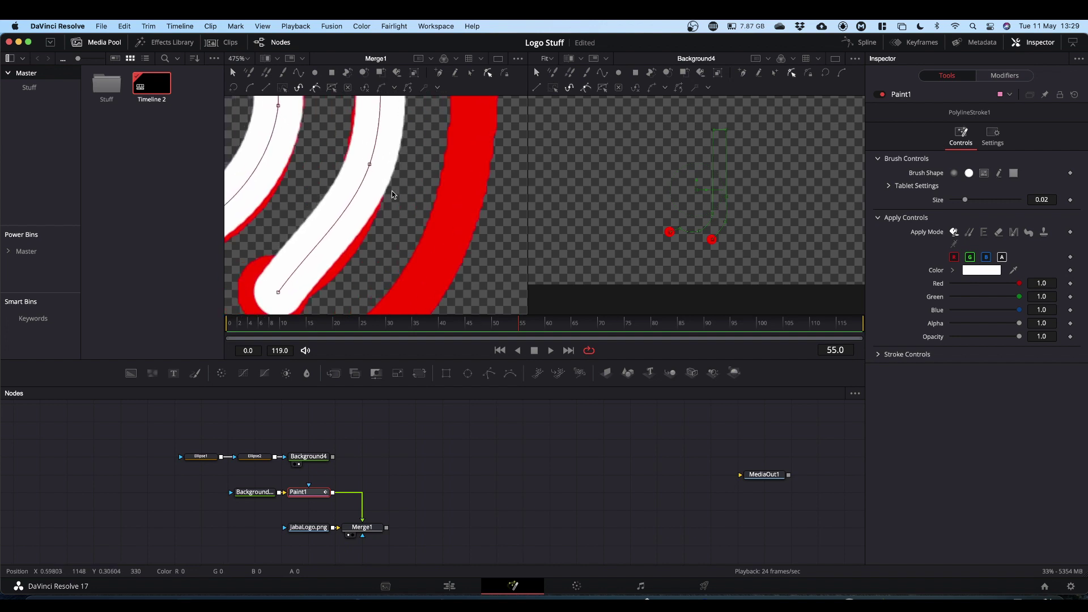
left_click_drag(370, 164, 359, 193)
left_click_drag(347, 232, 340, 252)
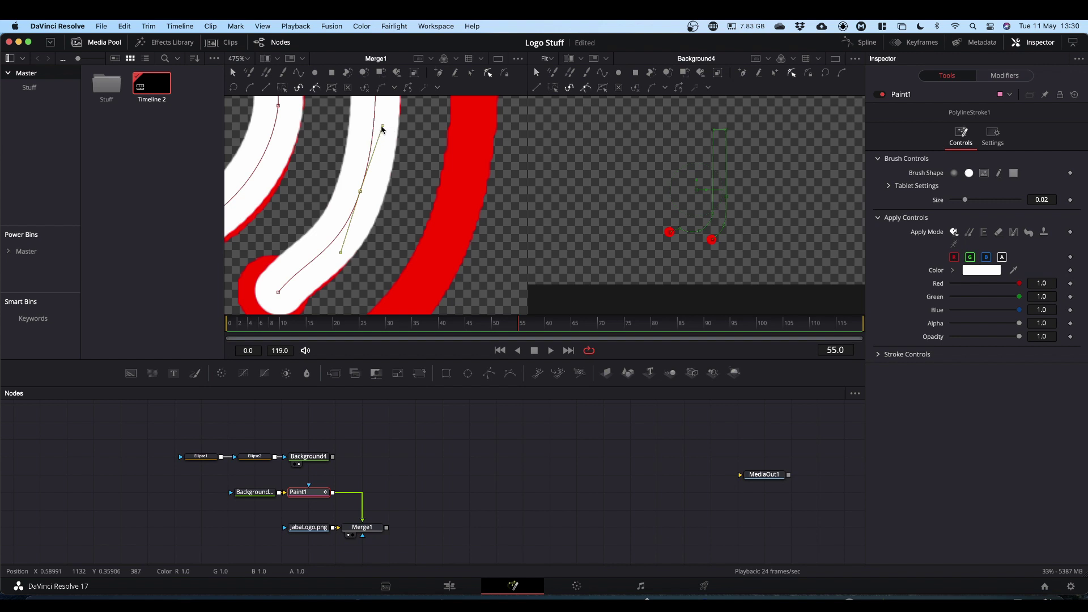
left_click(278, 293)
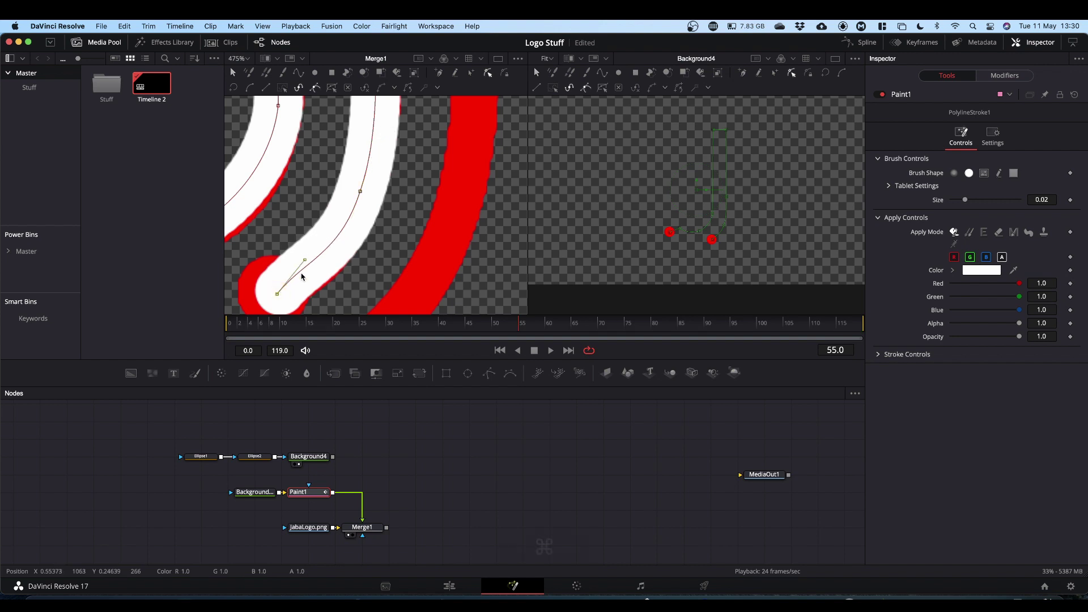
key("super")
left_click_drag(304, 262, 310, 271)
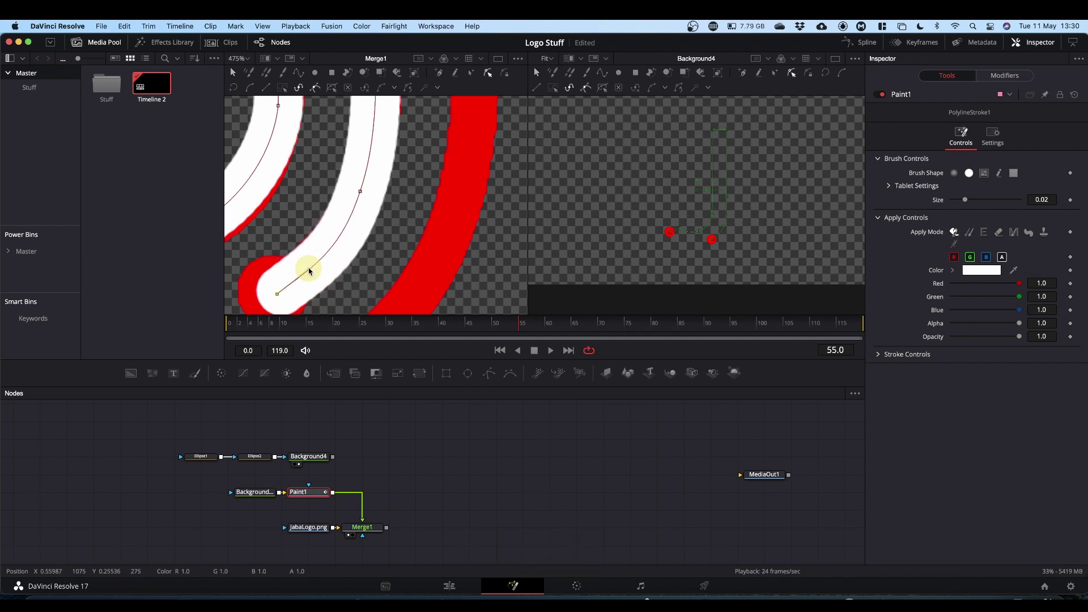
Fine-tune the inner lower curve's point and handles so the stroke covers the red edge along its underside.
scroll(410, 187, "down", 10)
scroll(411, 187, "up", 8)
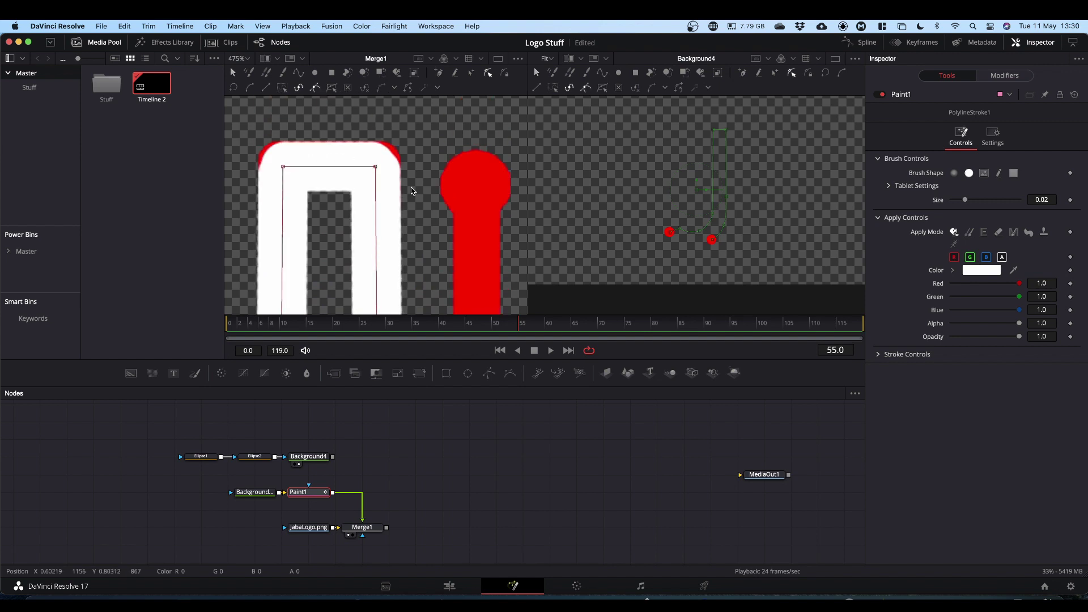
scroll(410, 187, "left", 5)
scroll(418, 233, "down", 5)
scroll(413, 232, "down", 10)
scroll(383, 240, "up", 1)
left_click(355, 160)
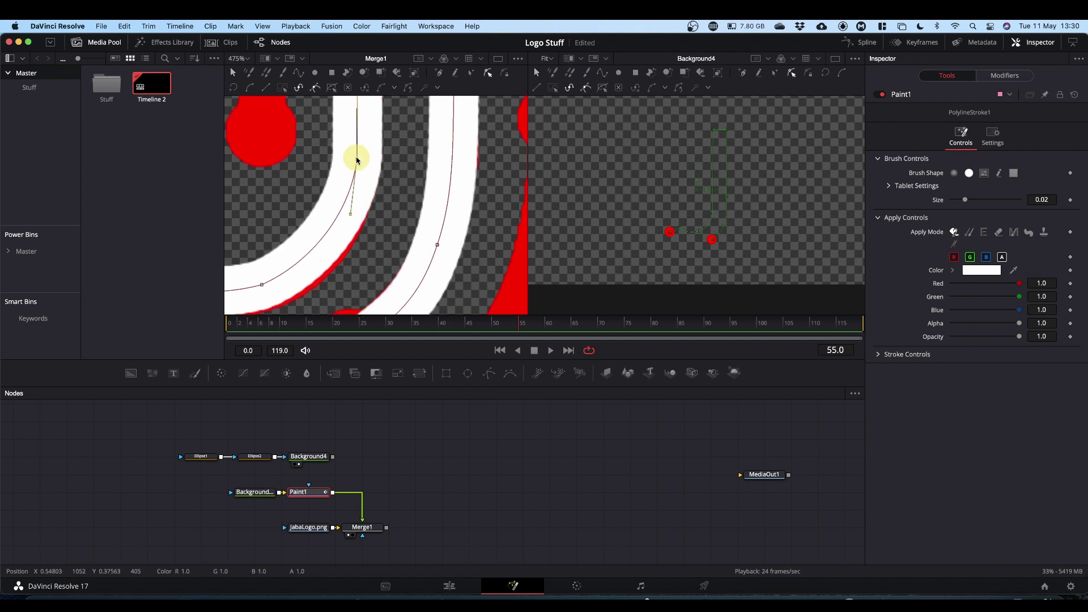
left_click(350, 215, "super")
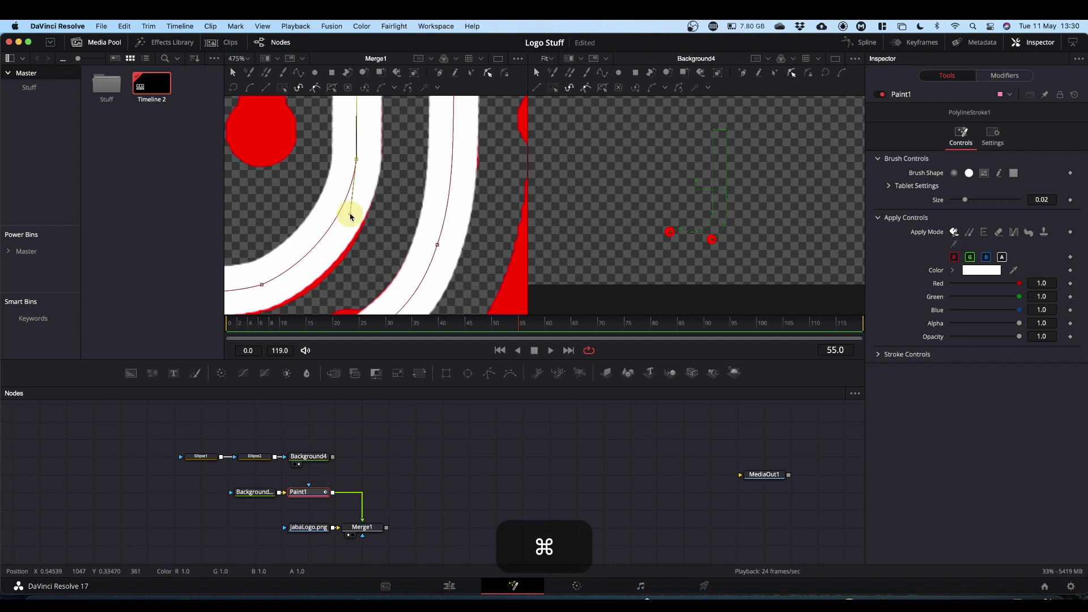
left_click_drag(351, 225, 351, 227)
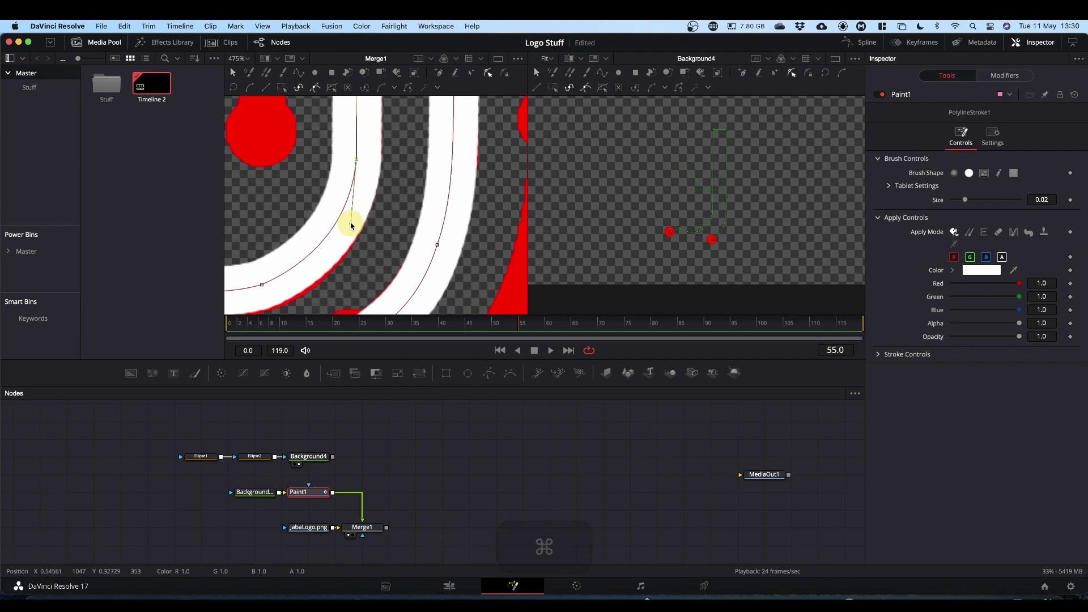
left_click_drag(358, 278, 390, 259)
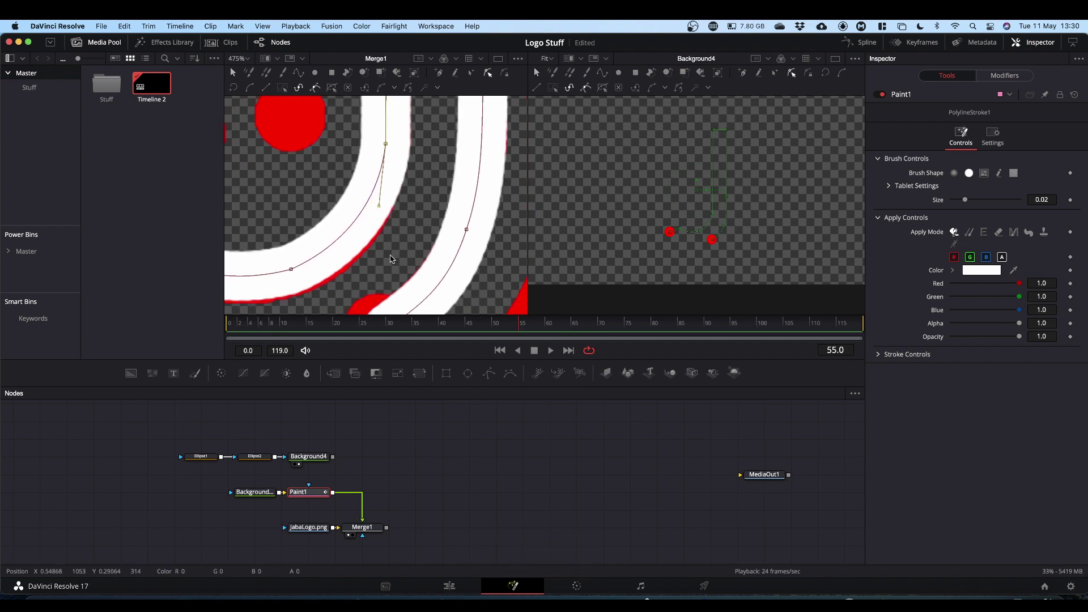
scroll(390, 259, "left", 5)
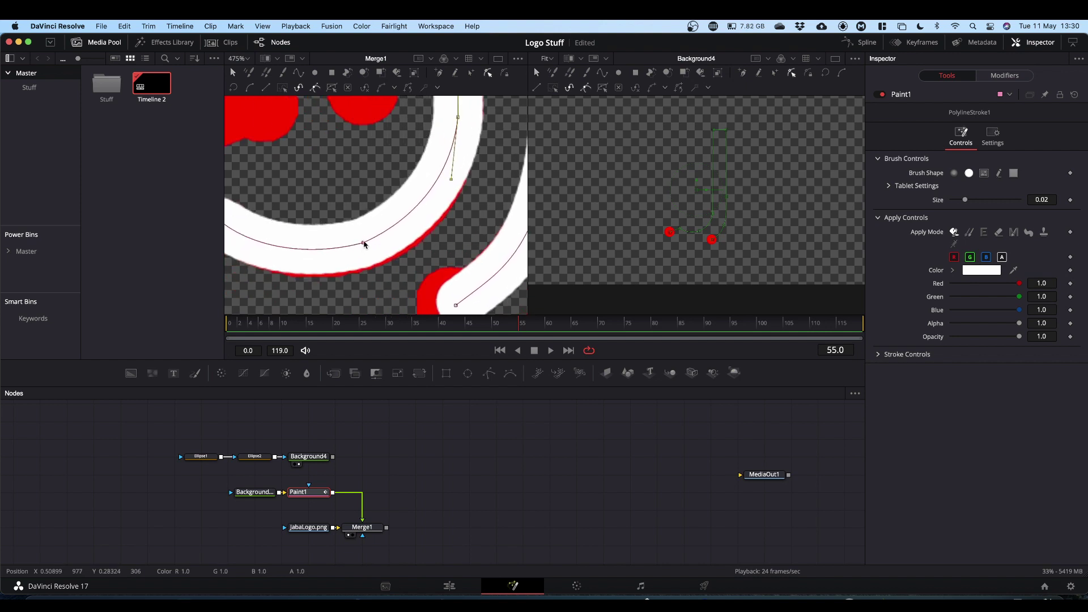
left_click_drag(364, 243, 367, 248)
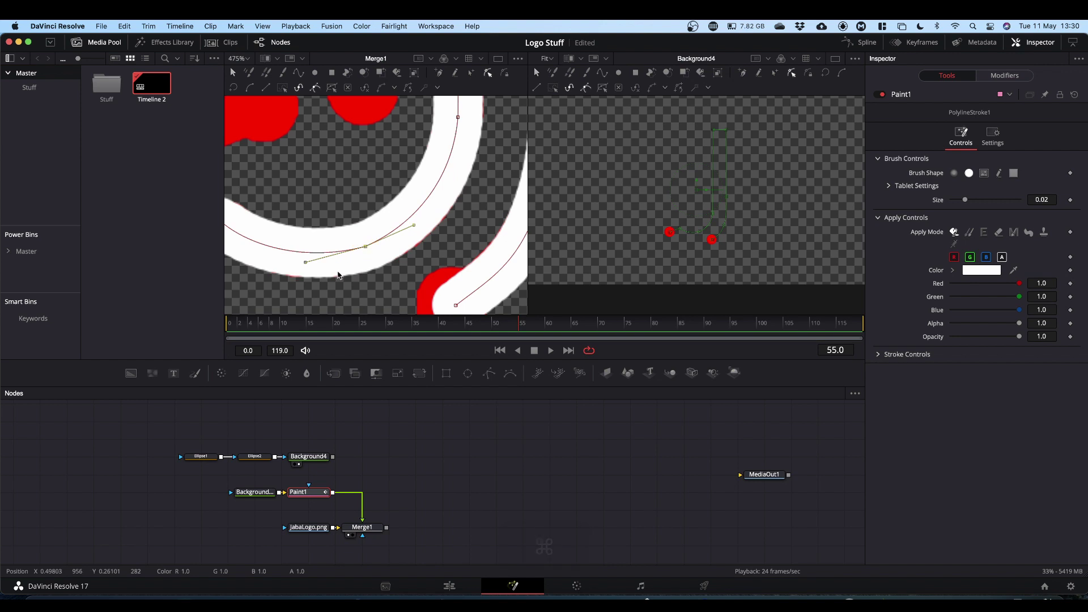
Disconnect Paint1 from Merge1, merge Background4's dots over Paint1 with a new merge node, and show the result in the second viewer.
scroll(347, 276, "down", 2)
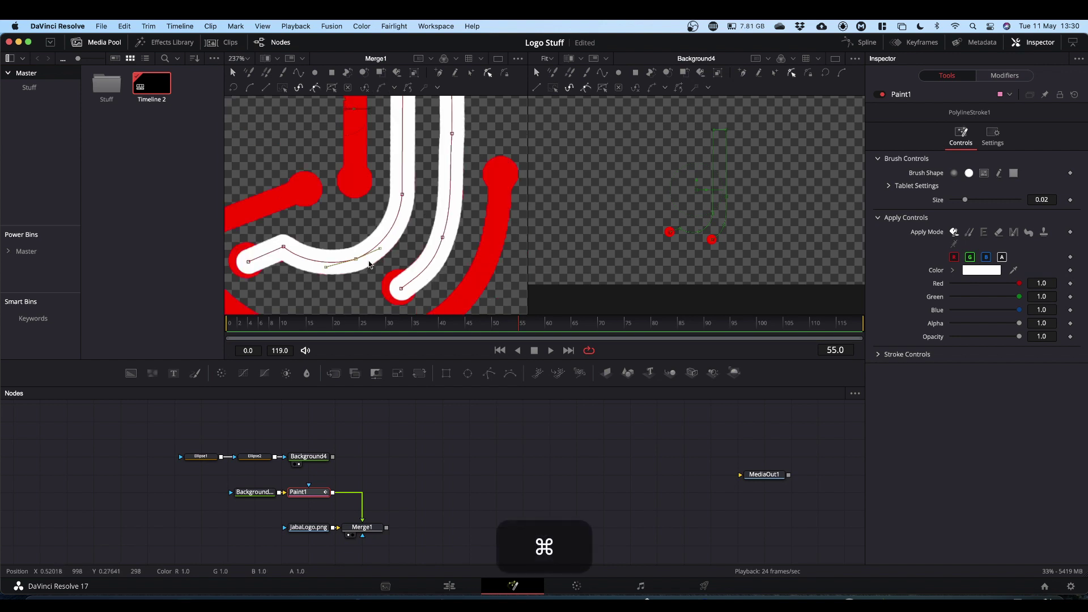
scroll(369, 264, "down", 1)
scroll(369, 264, "down", 1)
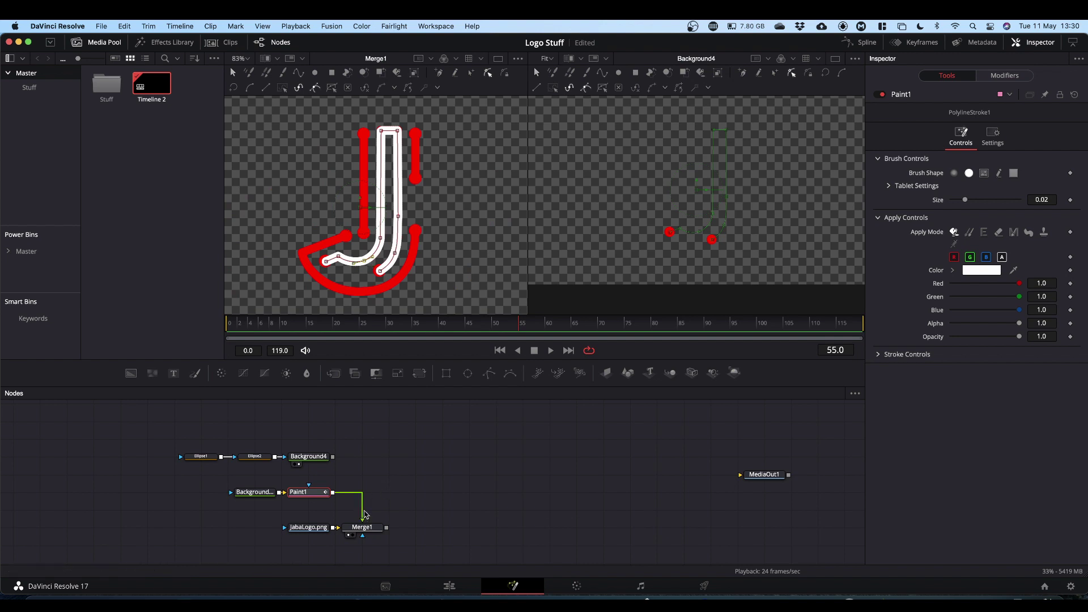
left_click_drag(364, 517, 338, 526)
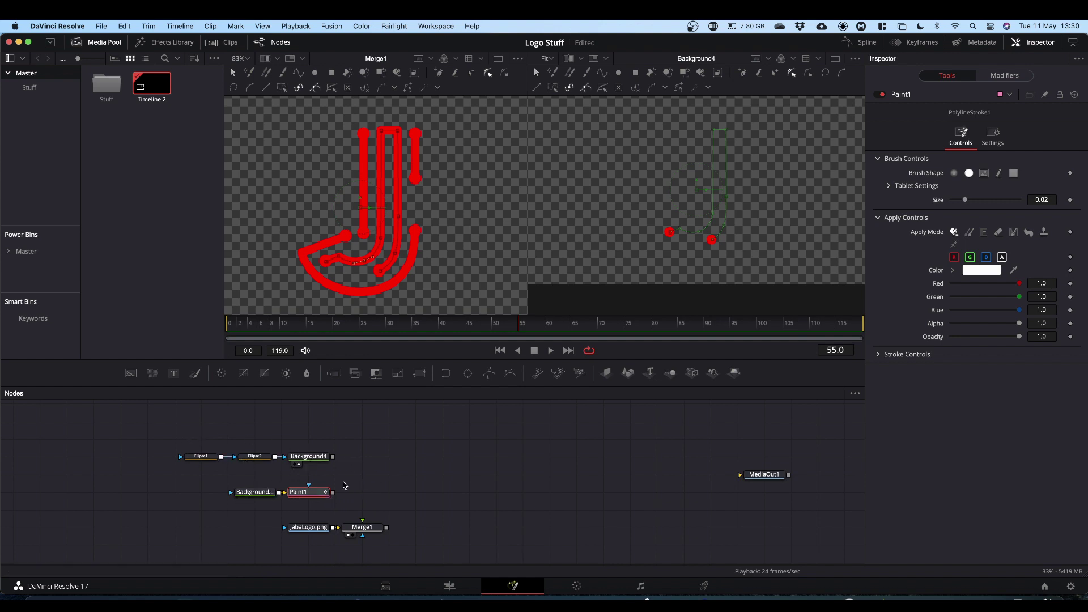
mouse_move(333, 456)
left_mouse_down()
mouse_move(339, 491)
mouse_move(679, 224)
left_mouse_up()
left_click(375, 494)
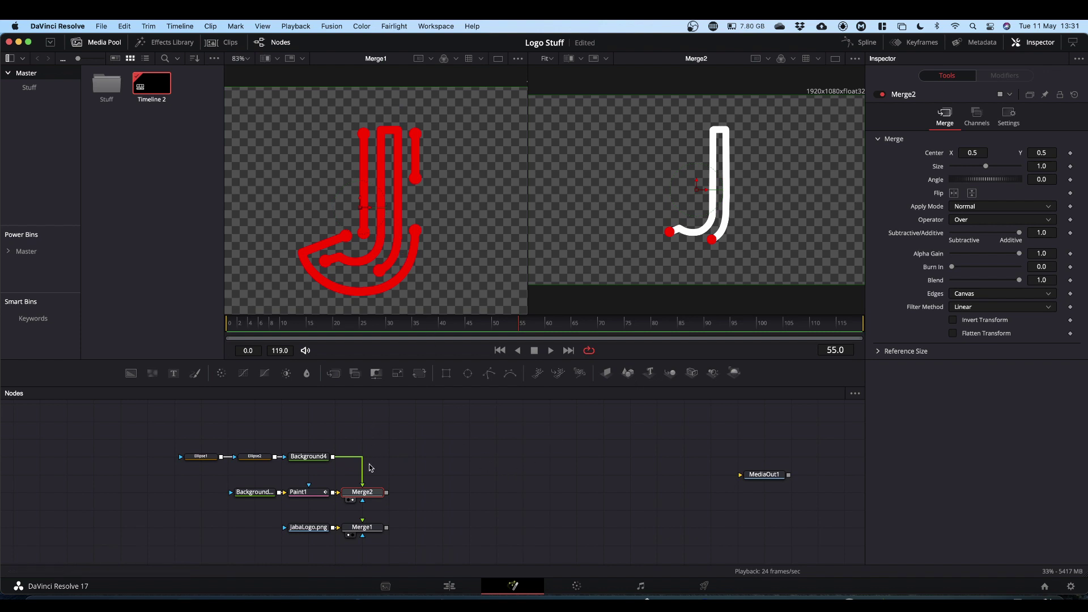
Set the Paint1 stroke colour to the logo's red by sampling it from the reference image.
left_click(317, 493)
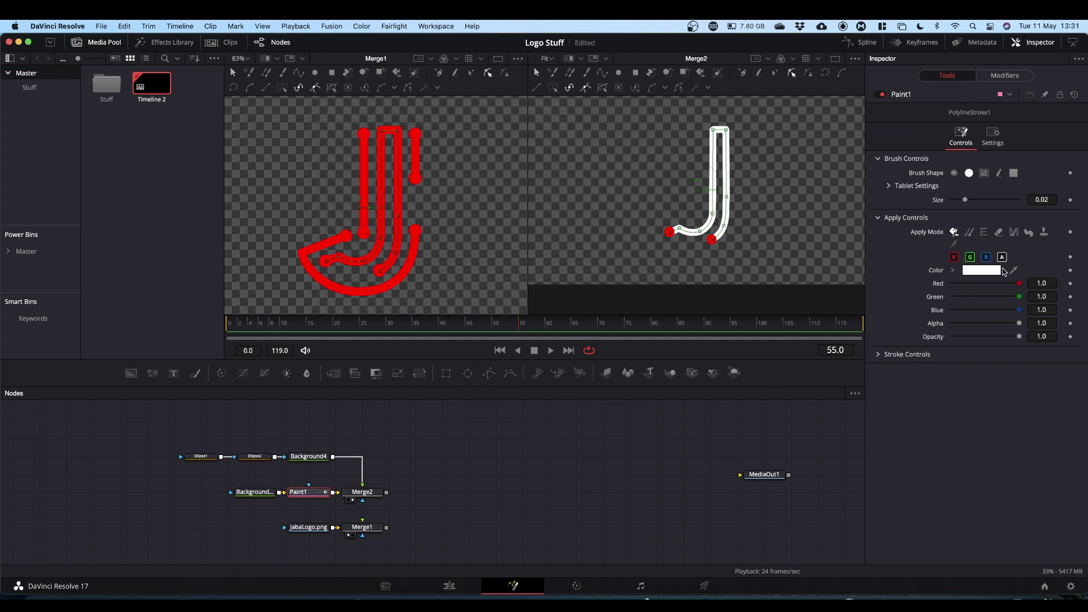
left_click_drag(1014, 271, 418, 244)
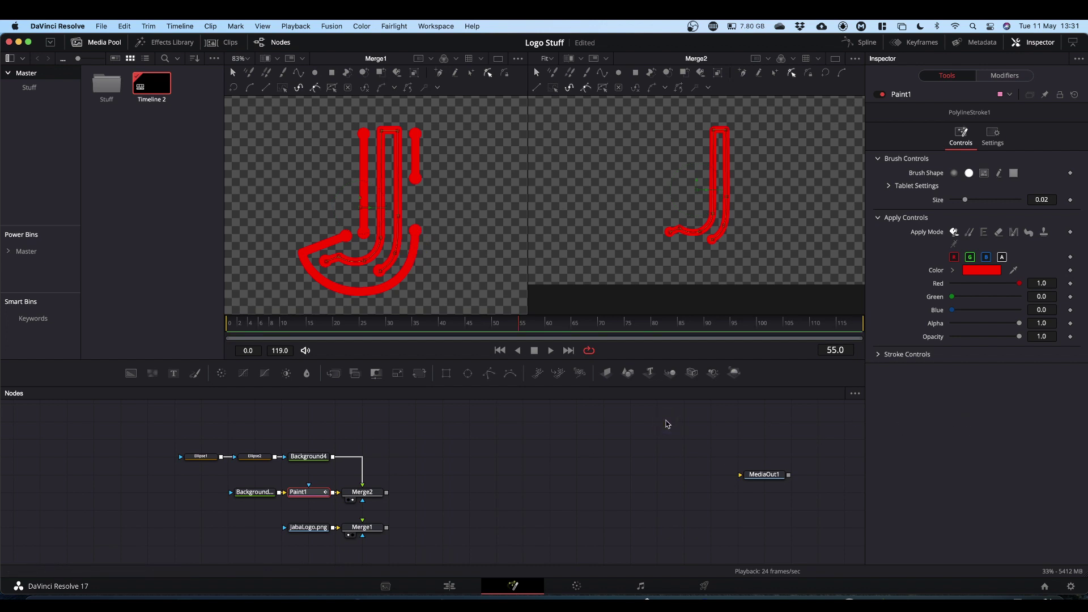
Move the JabaLogo.png and Merge1 nodes aside, arrange Background4 and its ellipse masks directly above the paint chain, and save the project.
left_click_drag(273, 517, 640, 516)
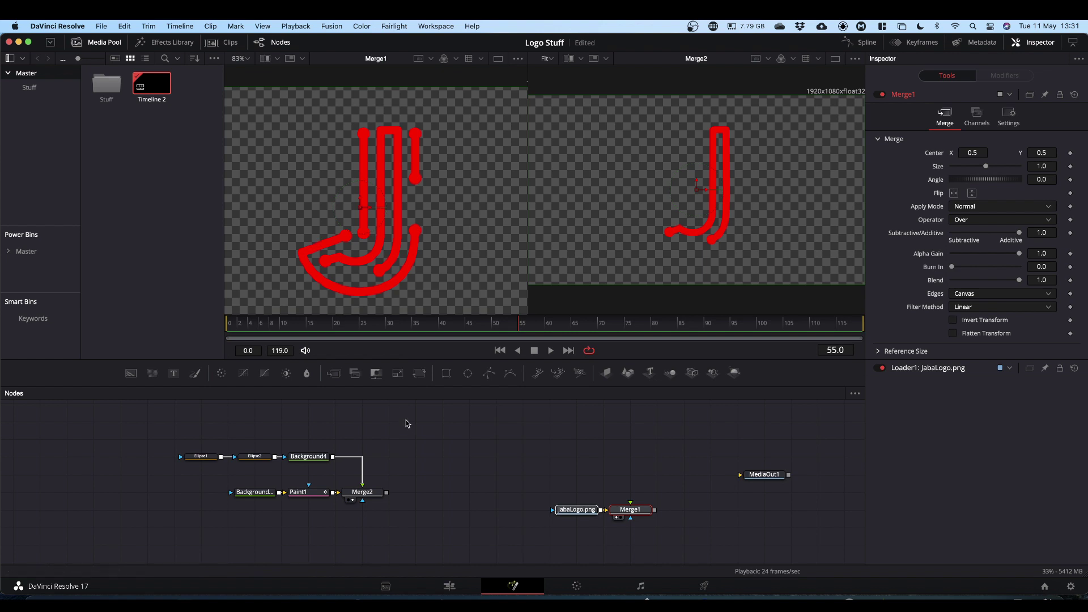
left_click_drag(168, 433, 363, 482)
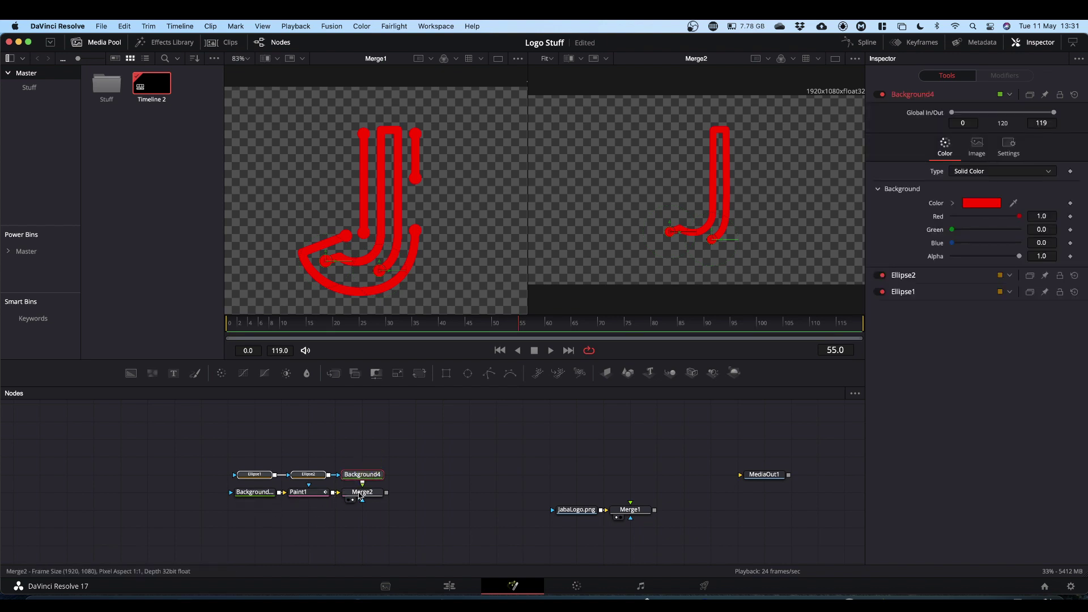
scroll(364, 503, "down", 2)
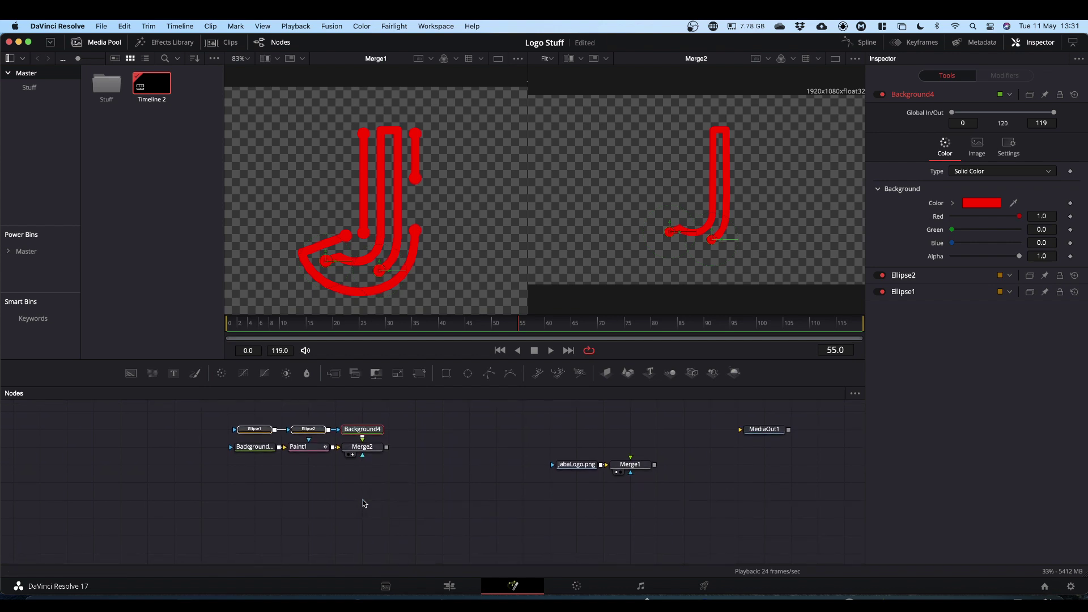
key("super+s")
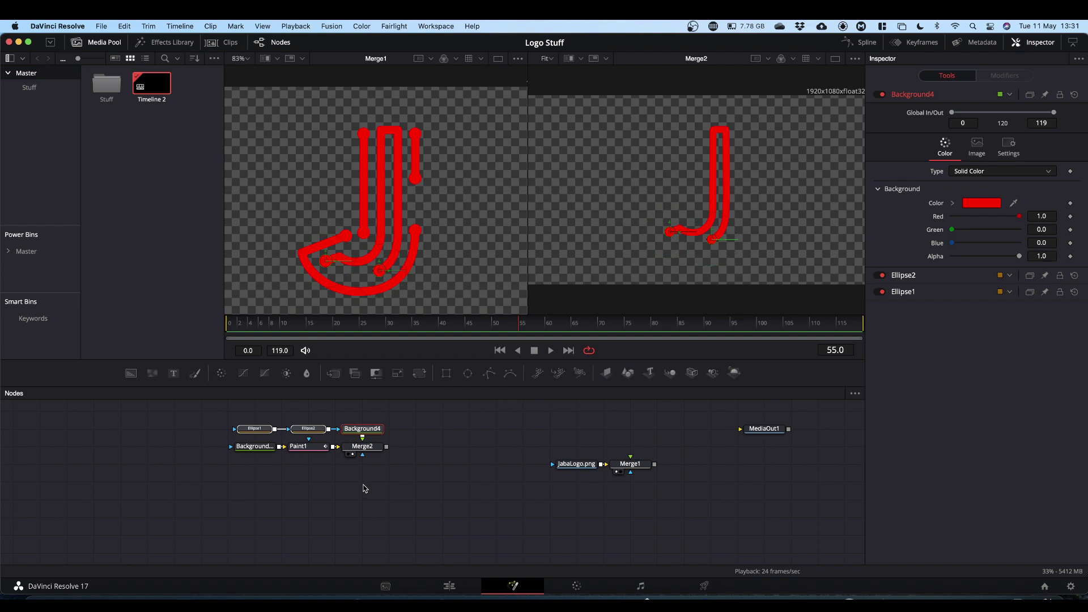
Copy Background4 with its two ellipse masks and paste the set below the first line's nodes for the second line.
key("super+c")
key("super+v")
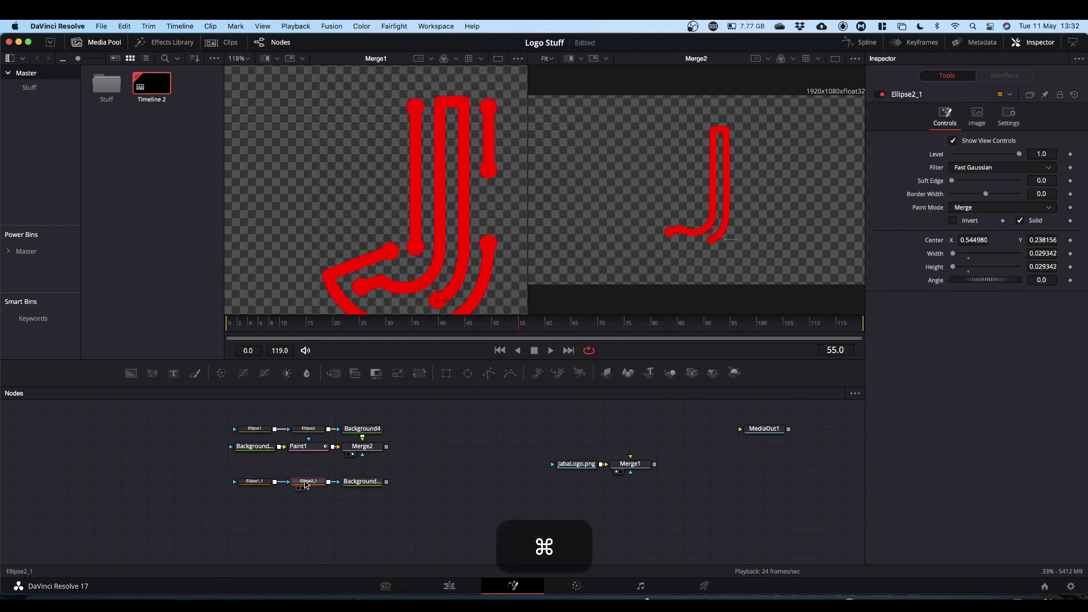
key("super+v")
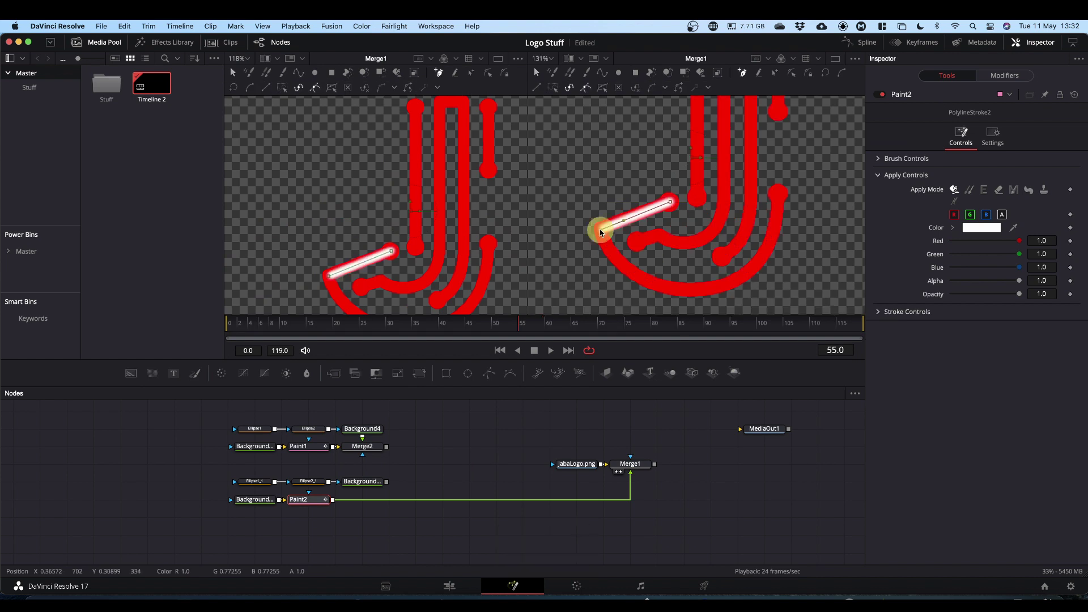
Trace the logo's lower curved line with Paint2's polyline stroke and merge the second dot set over Paint2.
mouse_move(600, 229)
left_mouse_down()
mouse_move(680, 287)
mouse_move(754, 267)
mouse_move(776, 224)
left_mouse_up()
scroll(762, 210, "up", 10)
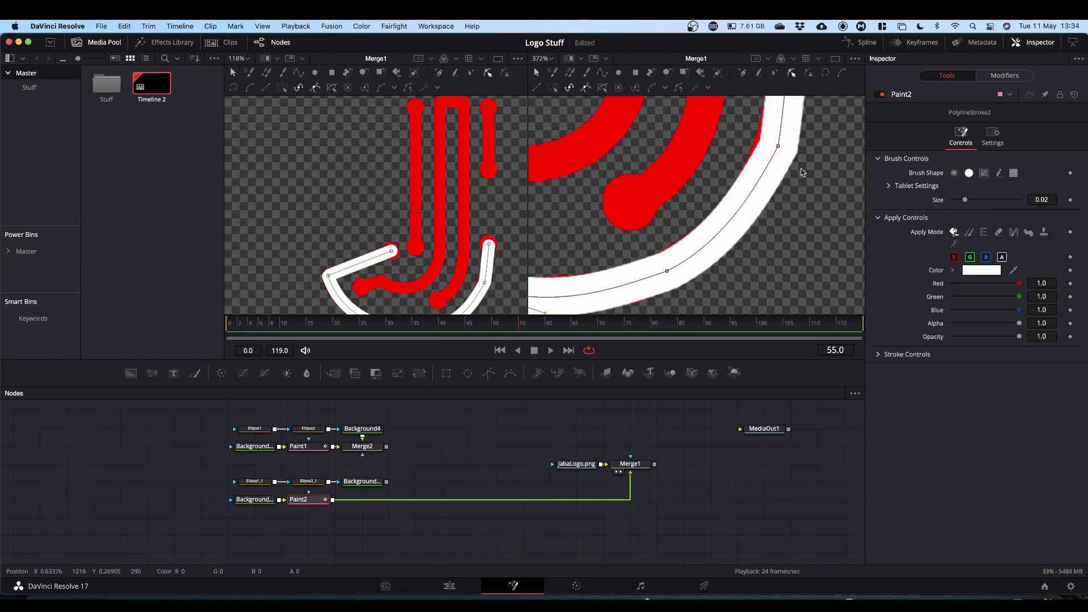
scroll(762, 187, "down", 10)
left_click_drag(385, 481, 328, 500)
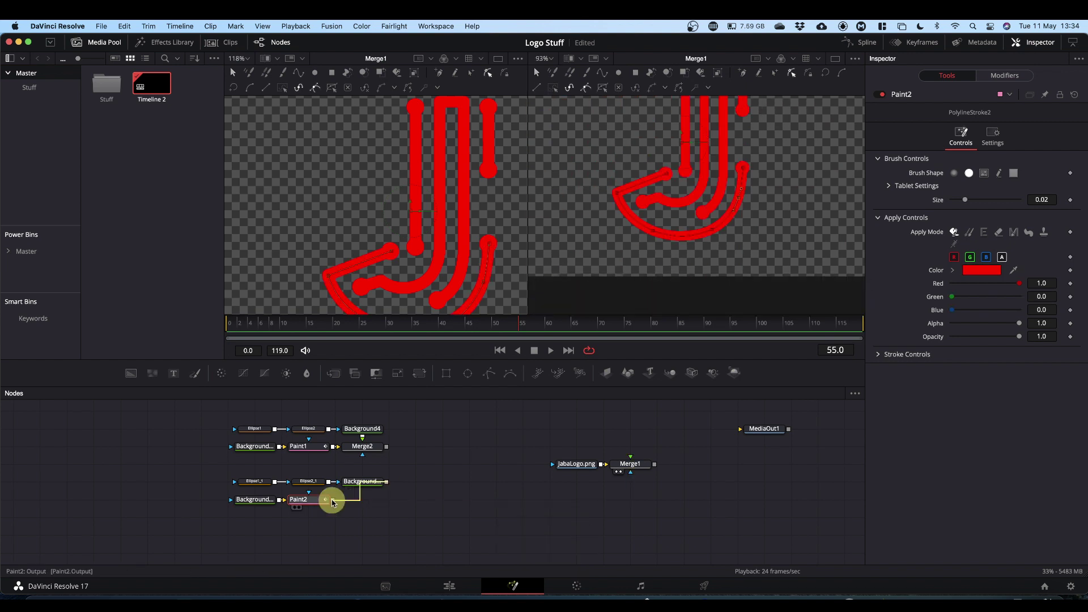
Paste a dot set for the third line and draw Paint3's polyline stroke straight down between the long vertical line's two dots.
key("super+v")
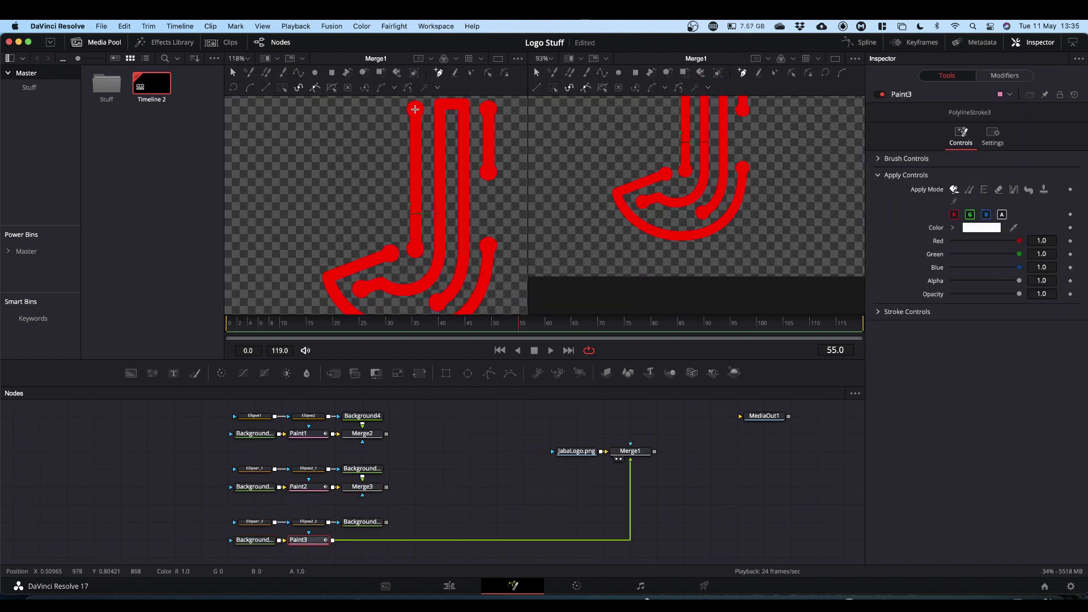
left_click(416, 111)
left_click(416, 247)
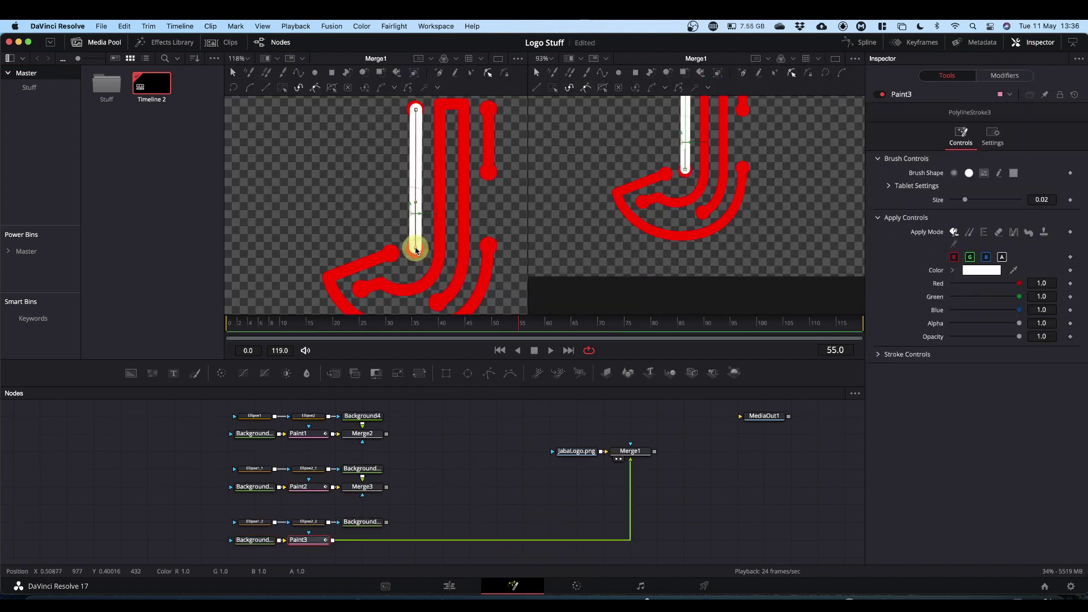
scroll(403, 530, "down", 3)
Paste a fourth dot set, connect its paint node to Merge1, and draw a polyline stroke along the short vertical line.
key("super+v")
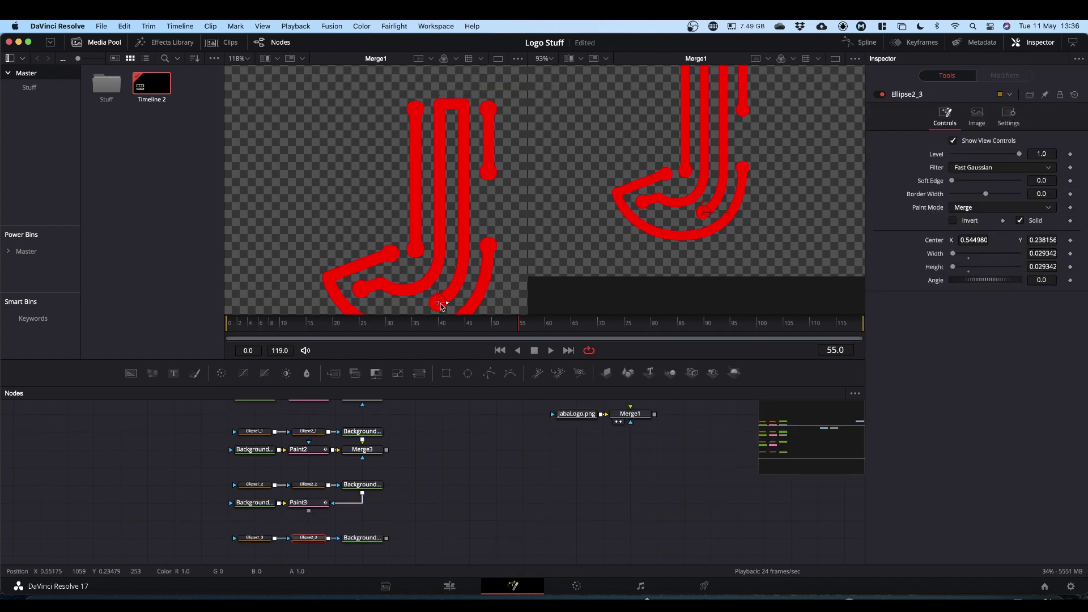
scroll(449, 501, "down", 2)
key("super+v")
left_click_drag(333, 509, 620, 498)
scroll(450, 501, "down", 1)
left_click(489, 186)
left_click(490, 129)
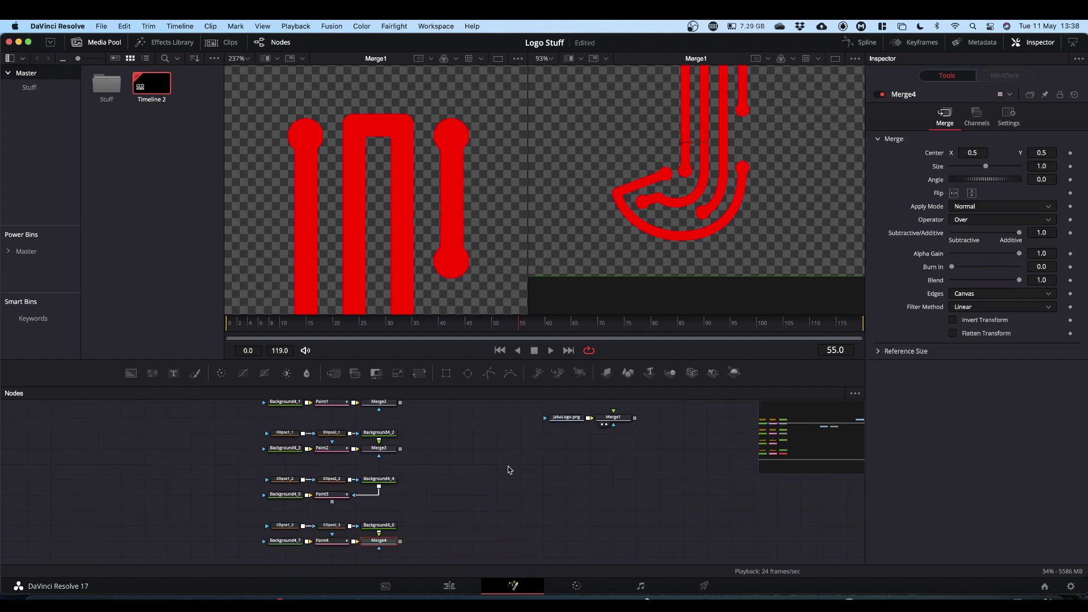
Delete the JabaLogo.png reference node and its Merge1 node.
scroll(539, 450, "up", 2)
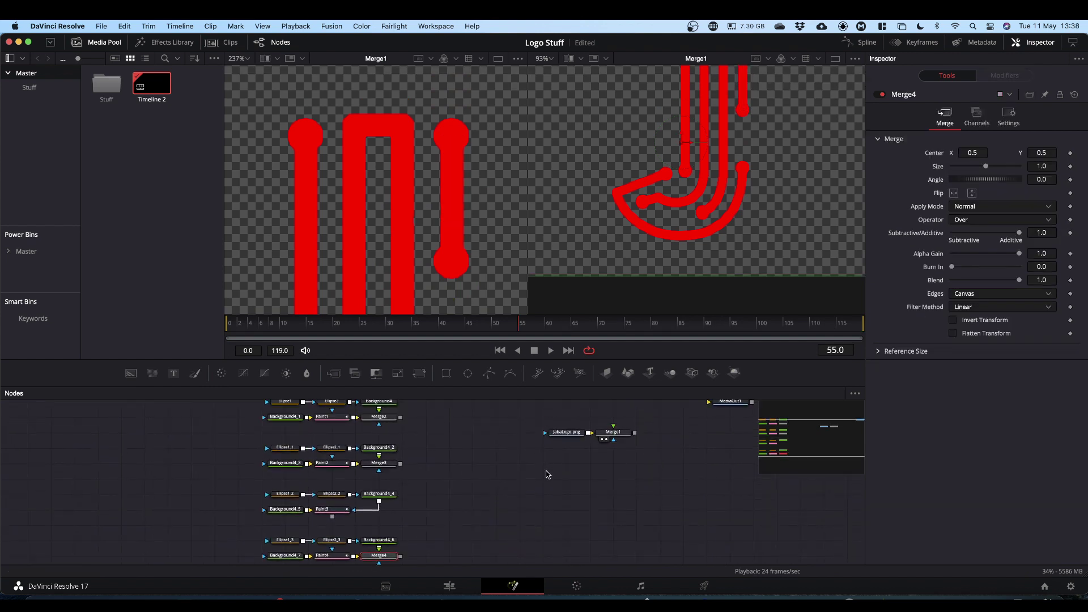
left_click_drag(545, 474, 628, 412)
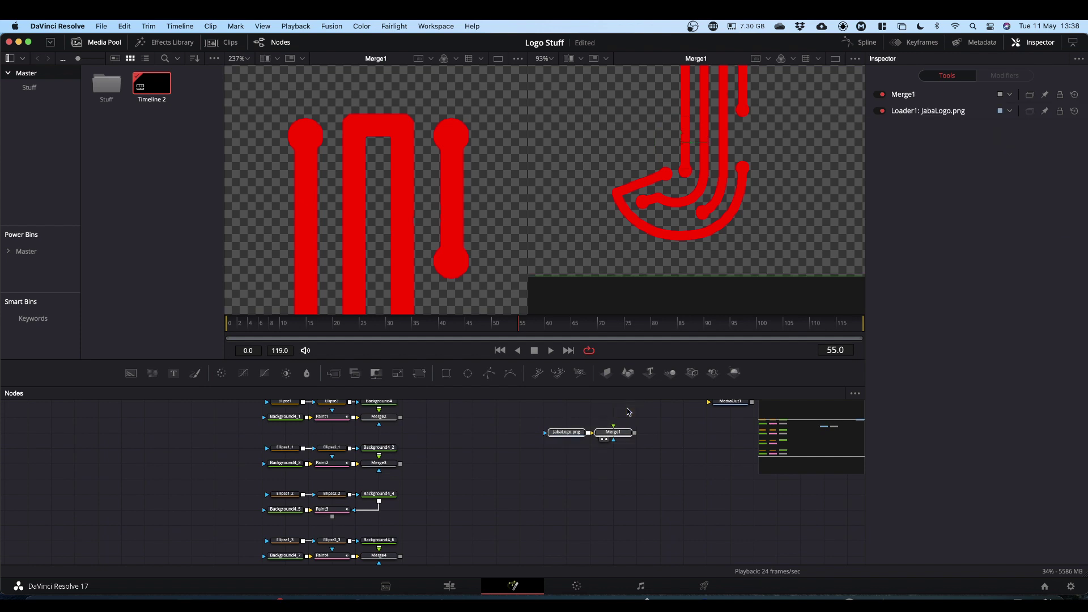
key("BackSpace")
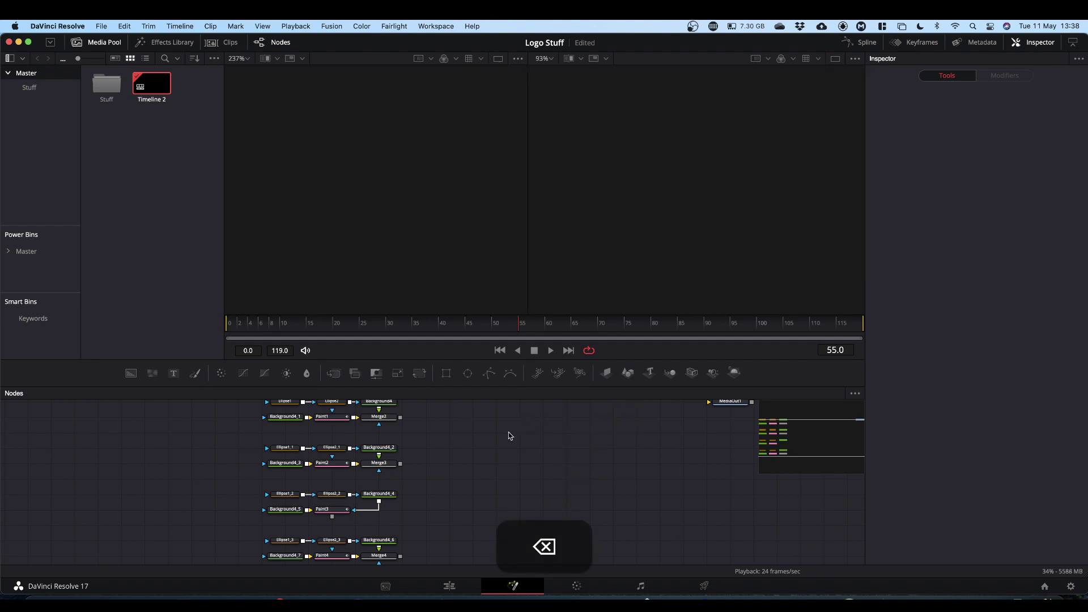
scroll(510, 436, "up", 2)
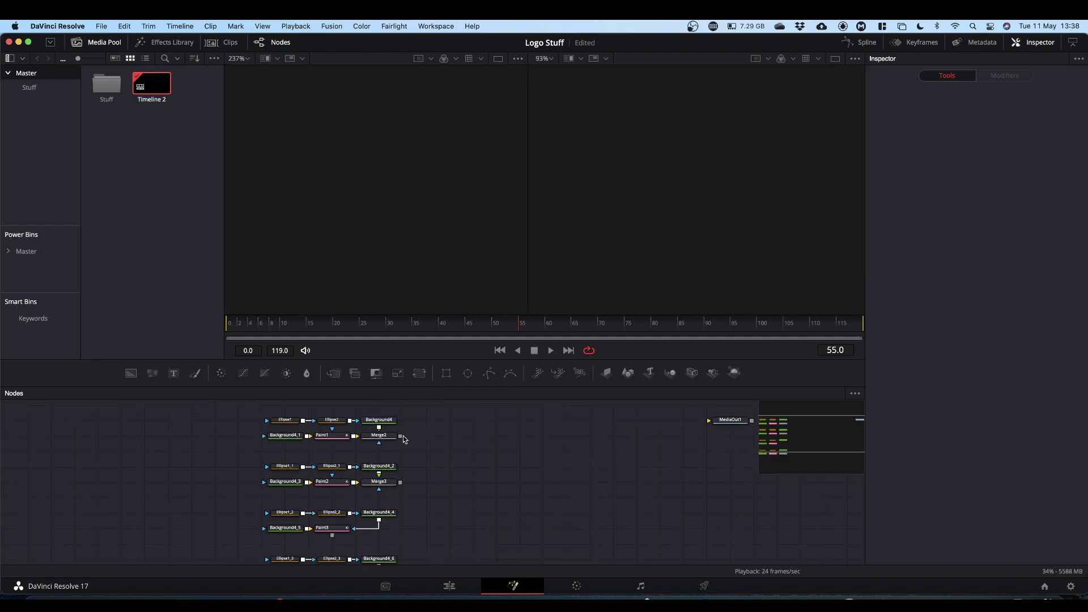
Chain the four line groups together with merge nodes and connect the last merge to MediaOut1.
left_click_drag(401, 437, 400, 484)
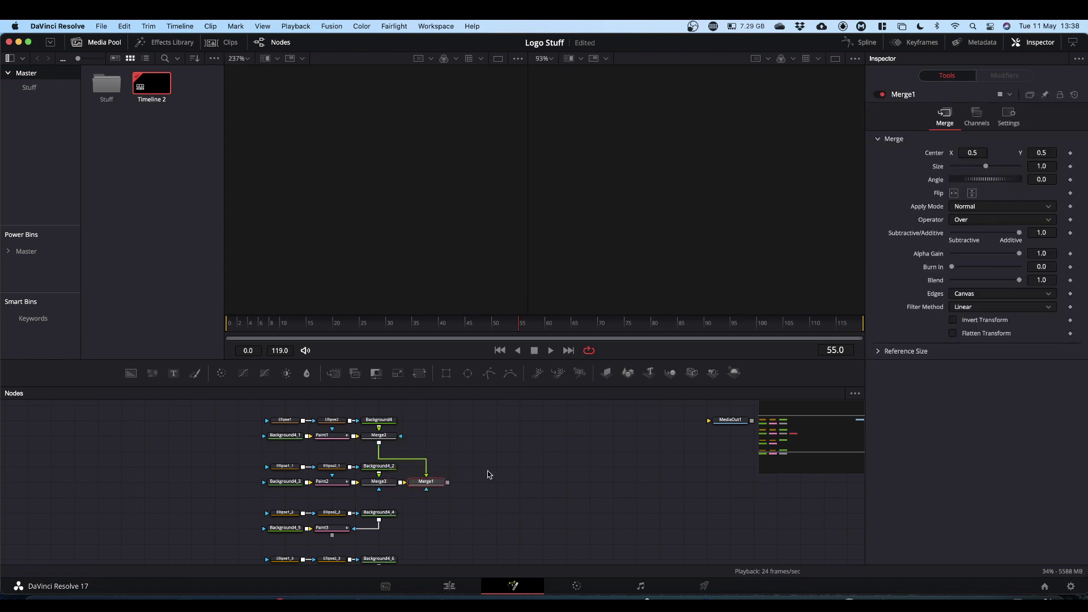
scroll(486, 473, "down", 3)
mouse_move(448, 417)
left_mouse_down()
mouse_move(420, 473)
mouse_move(397, 463)
mouse_move(447, 490)
mouse_move(400, 510)
left_mouse_up()
key("super+z")
key("super+z")
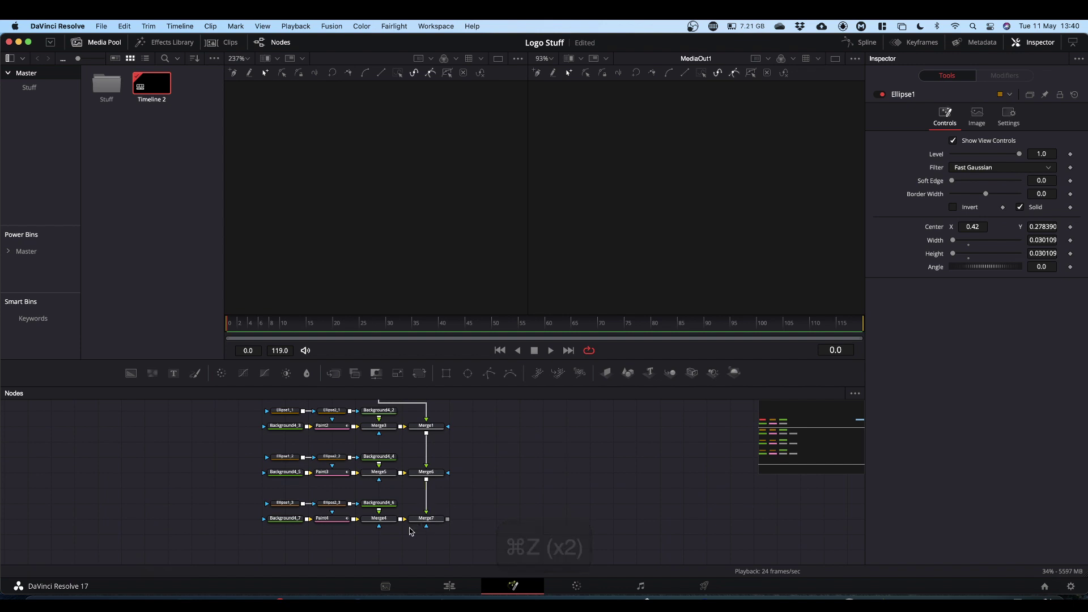
left_click_drag(448, 518, 729, 511)
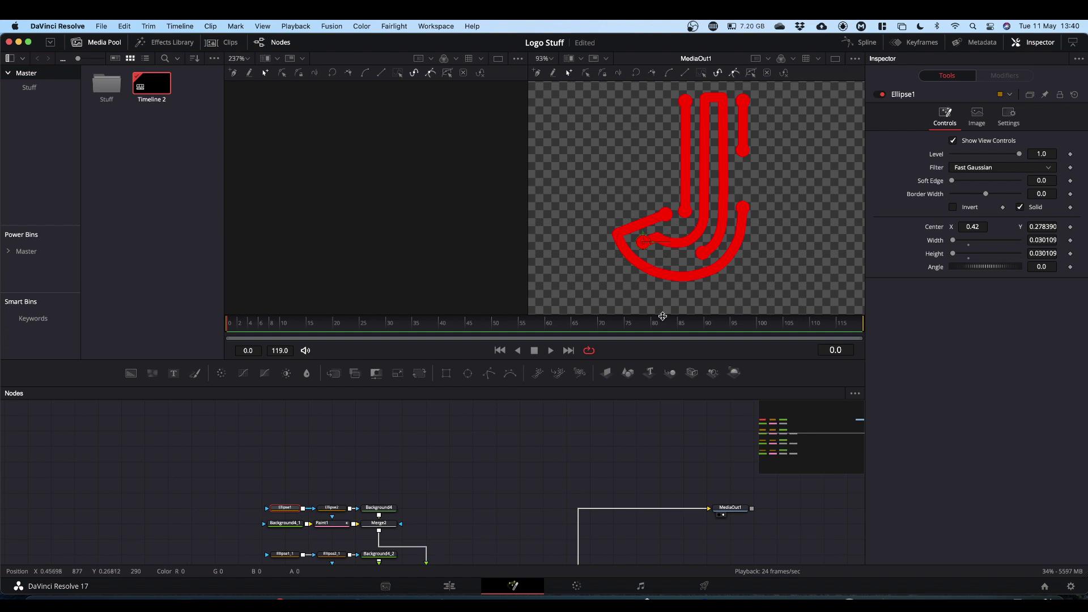
Select the first line's Ellipse1 mask and move the playhead to frame 6.
scroll(506, 474, "down", 5)
scroll(504, 474, "down", 1)
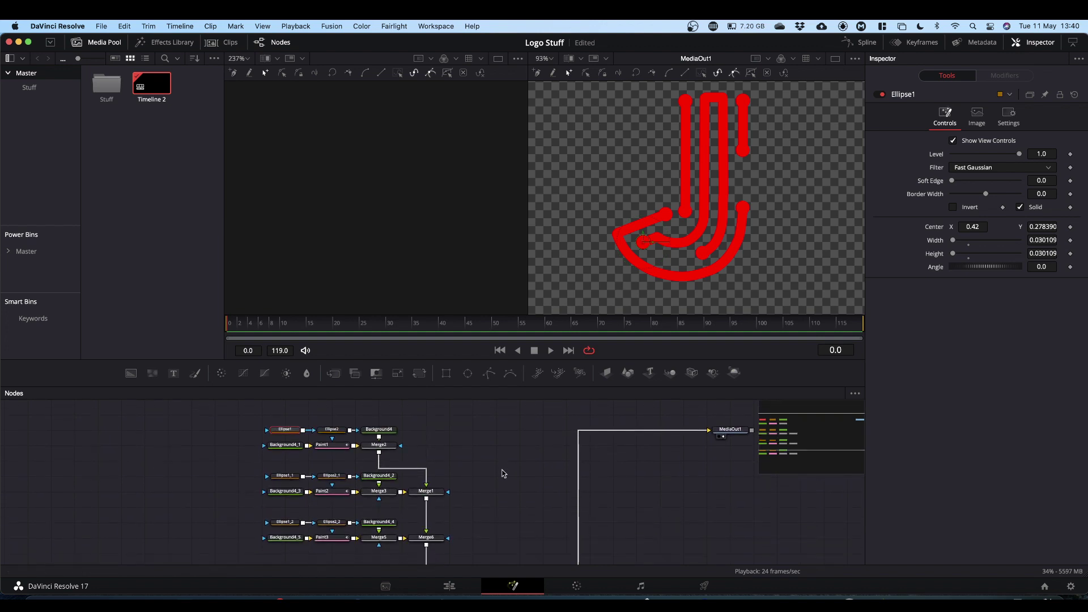
scroll(499, 466, "down", 1)
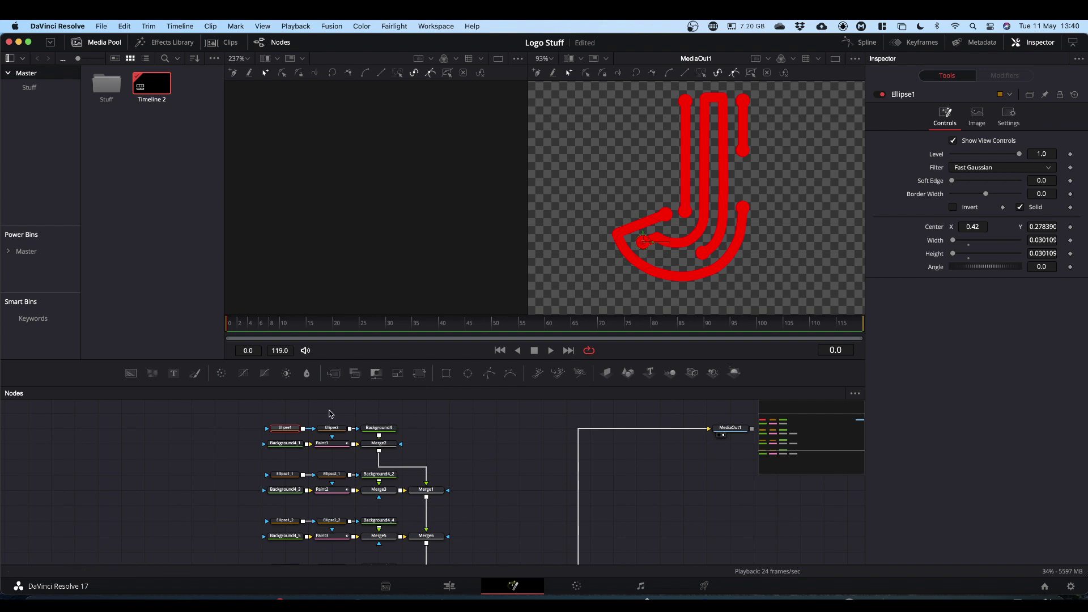
left_click(285, 429)
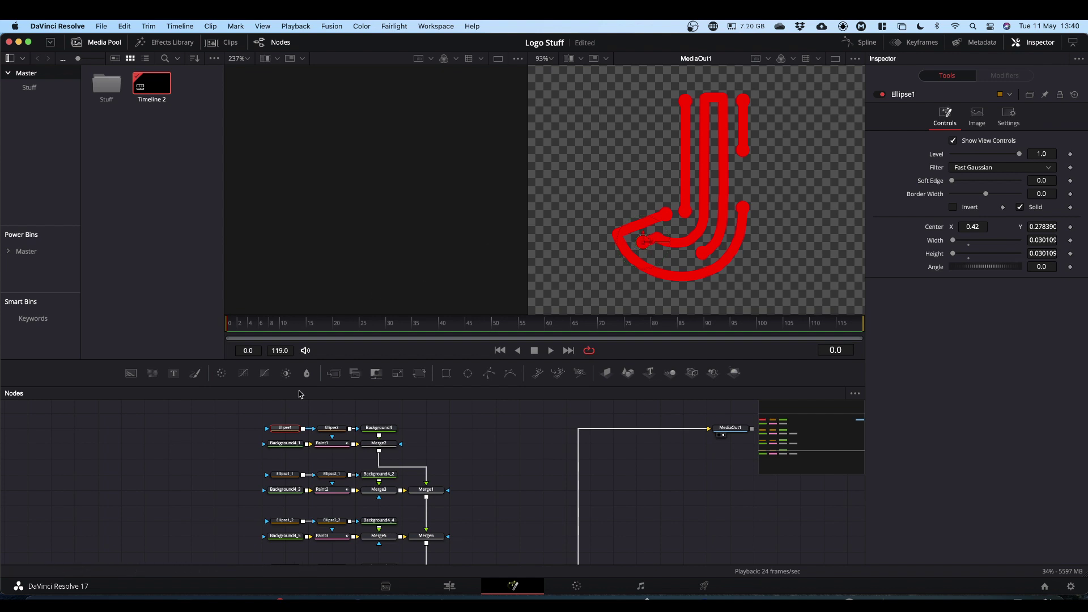
left_click_drag(253, 327, 260, 327)
left_click(1070, 240)
left_click(1070, 254)
key("super+z")
key("super+z")
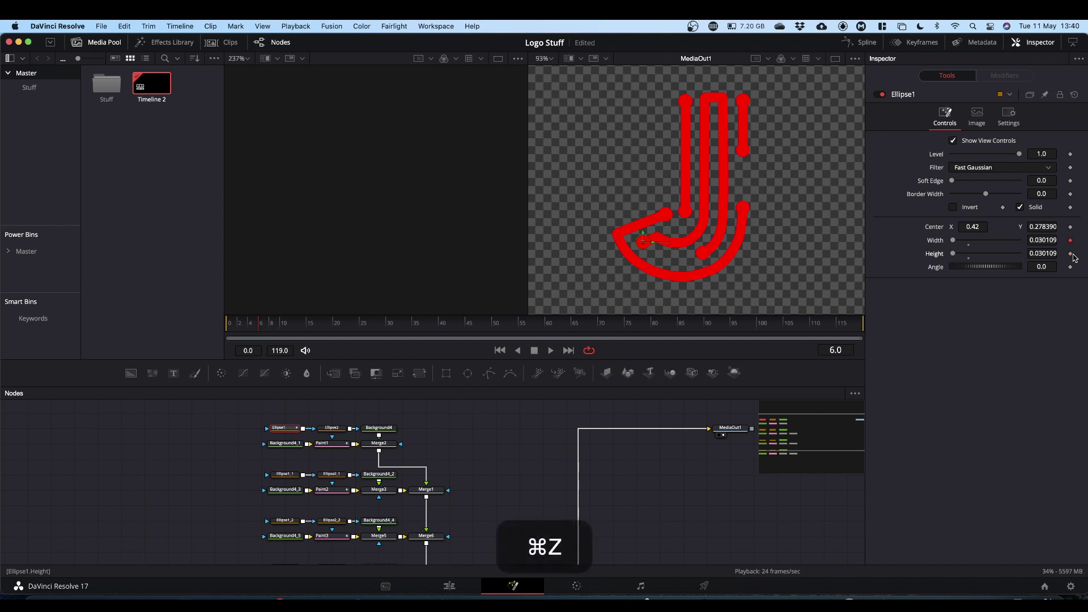
Add an expression to Ellipse1's Height that links it to the mask's Width.
right_click(936, 258)
left_click(964, 380)
left_click(954, 268)
left_click_drag(955, 269, 936, 244)
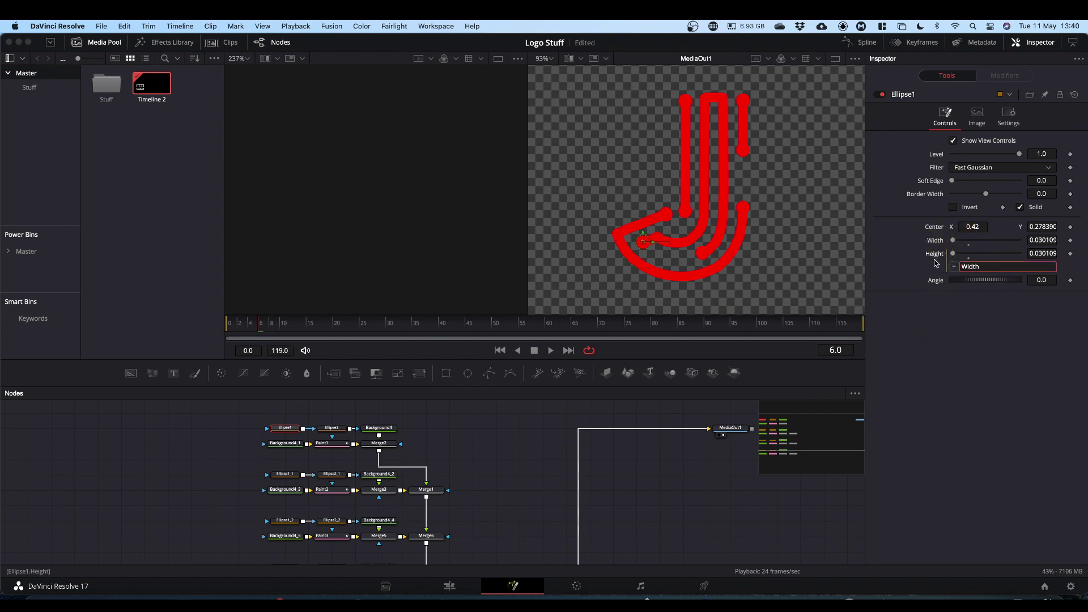
left_click(971, 328)
Keyframe Ellipse1's Width at frame 6 and set it to 0.0 at frame 0.
left_click(1071, 241)
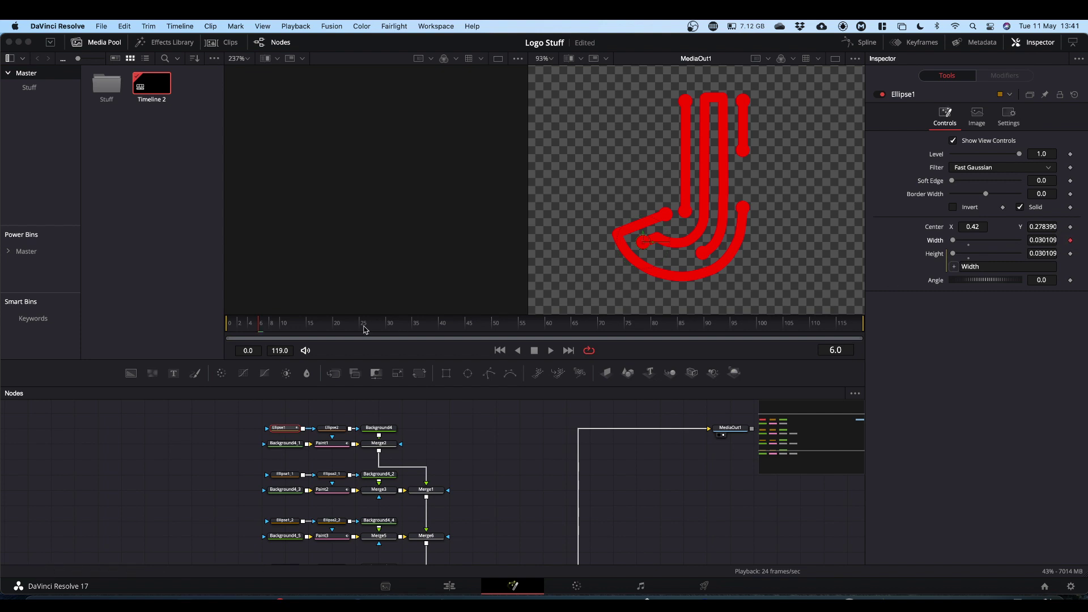
left_click_drag(260, 328, 163, 348)
left_click_drag(954, 242, 869, 245)
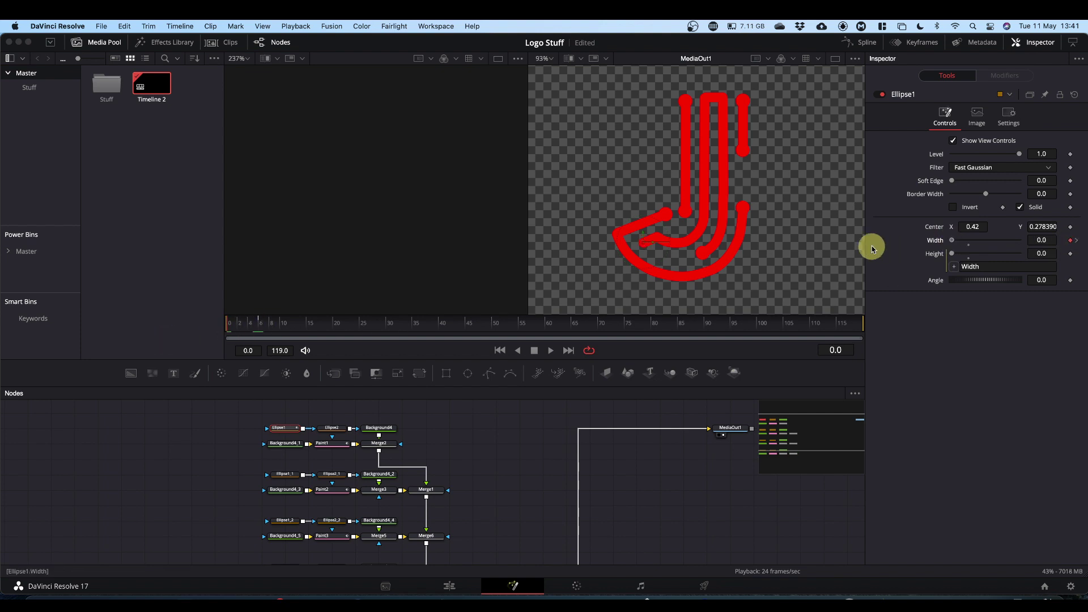
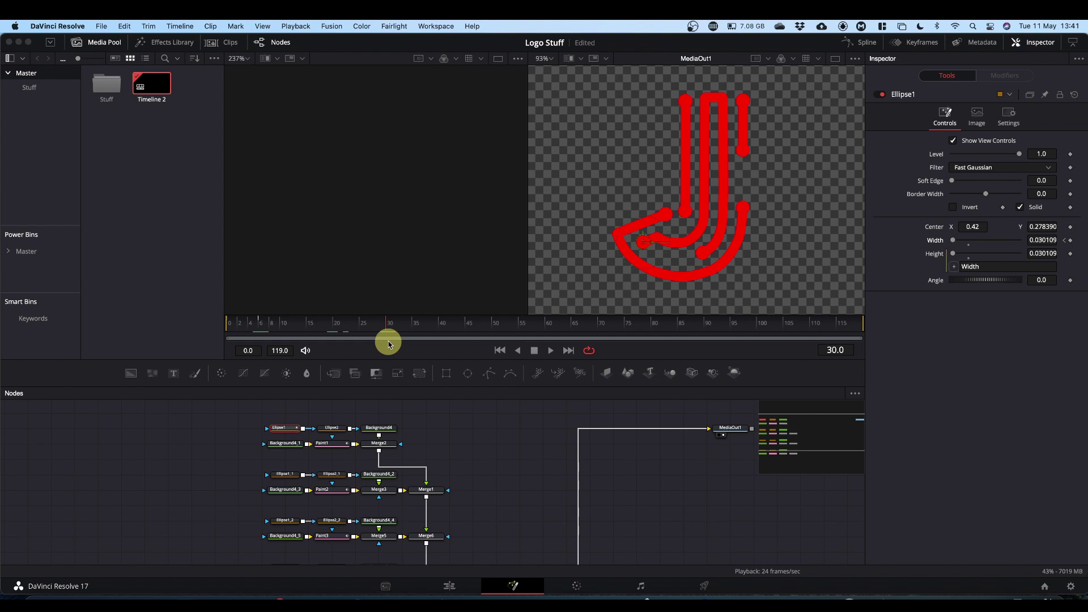
Keyframe Paint1's Write On with its End at 1.0 on frame 30 and 0.0 on frame 6, and scrub through the result.
left_click(333, 447)
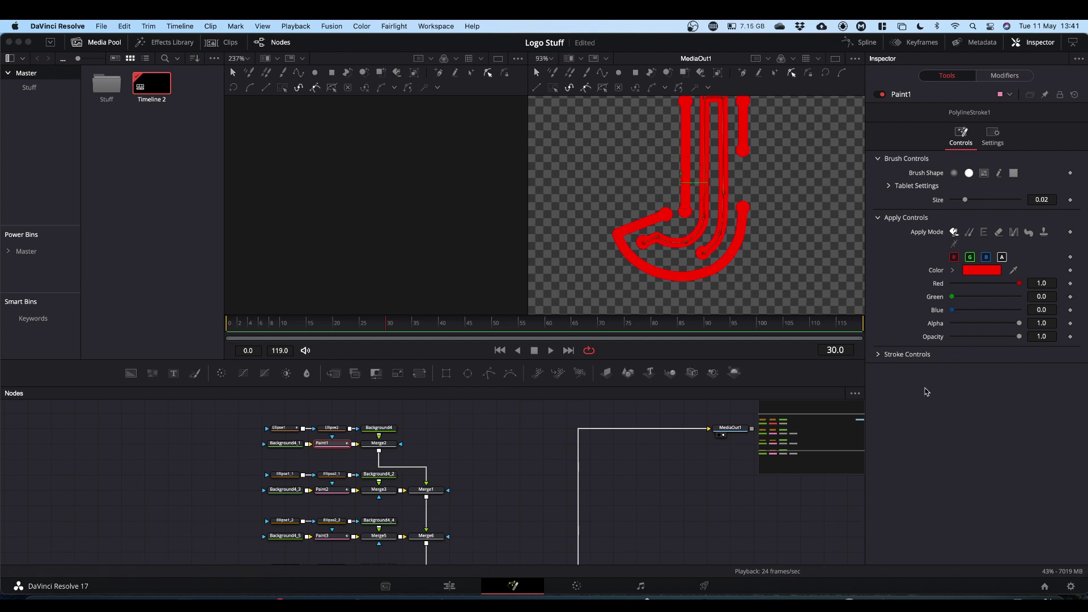
left_click(879, 355)
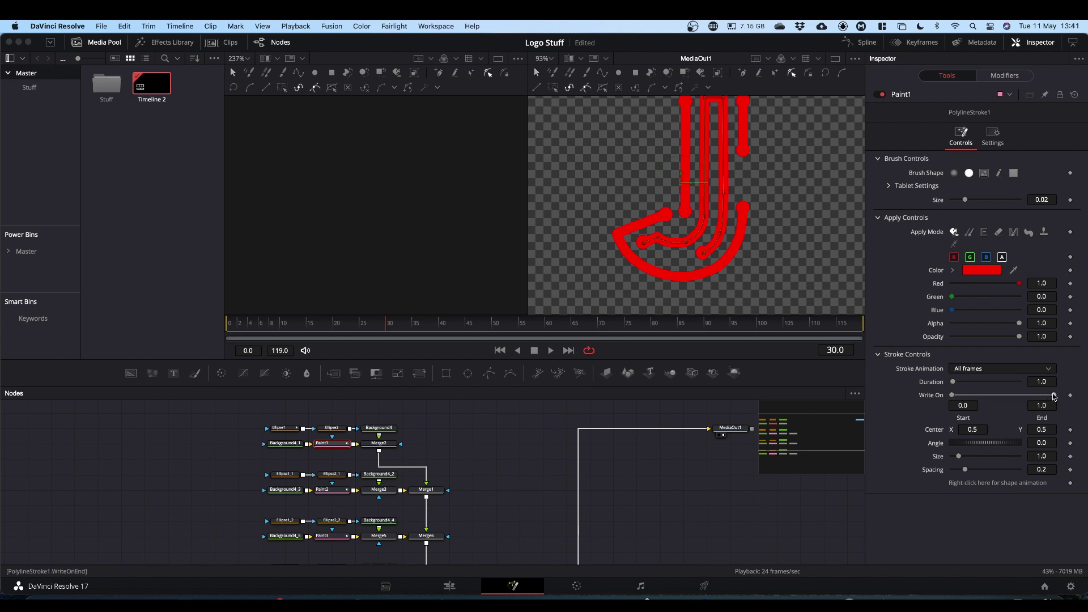
mouse_move(1056, 396)
left_mouse_down()
mouse_move(948, 400)
mouse_move(1065, 402)
left_mouse_up()
left_click(1070, 395)
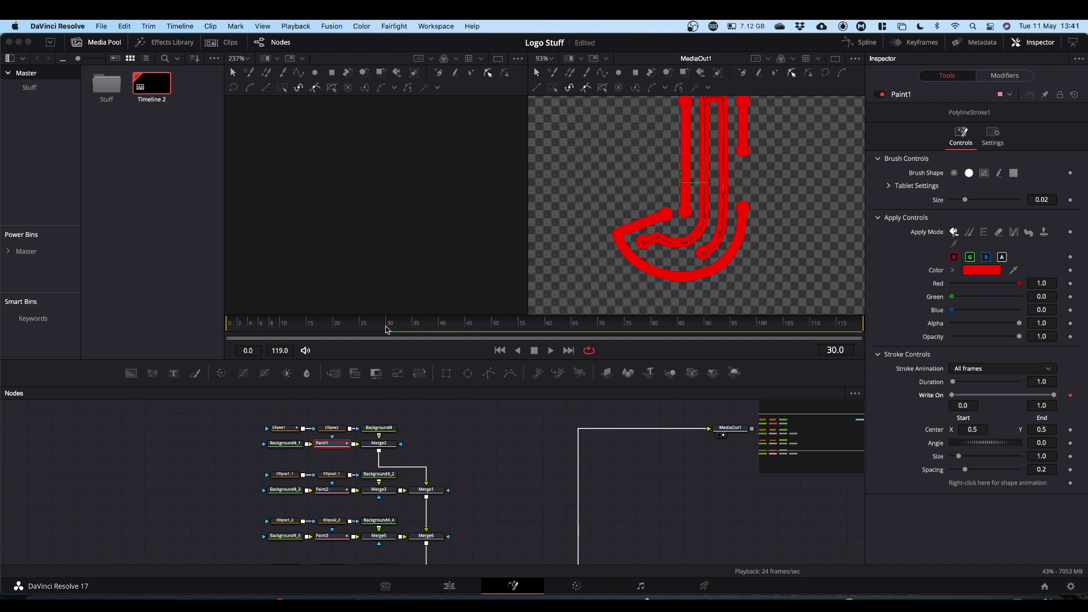
left_click_drag(386, 329, 263, 347)
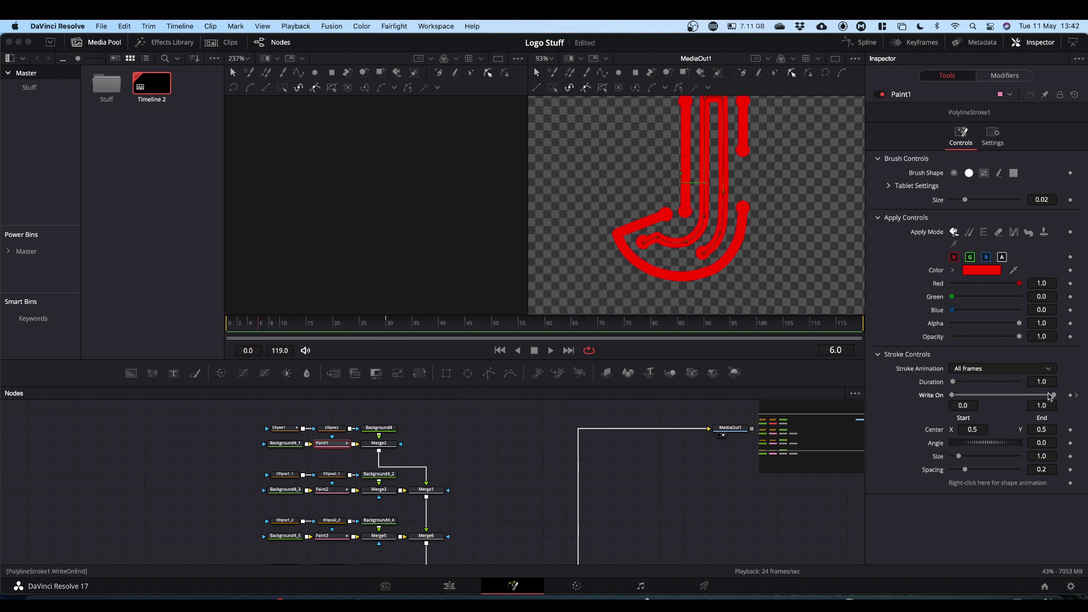
left_click_drag(1055, 395, 844, 400)
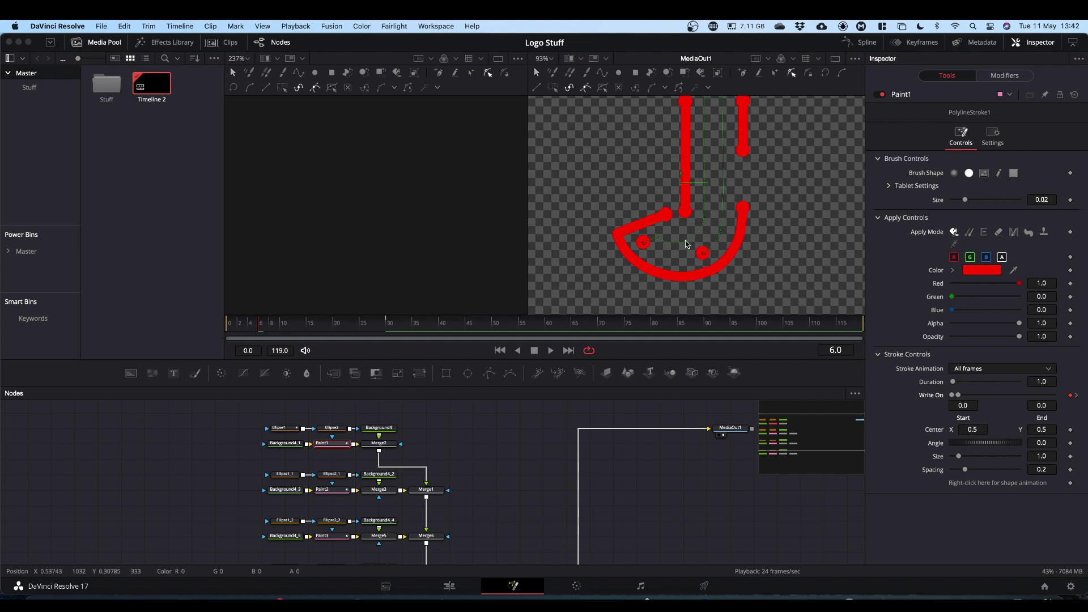
left_click_drag(378, 327, 383, 328)
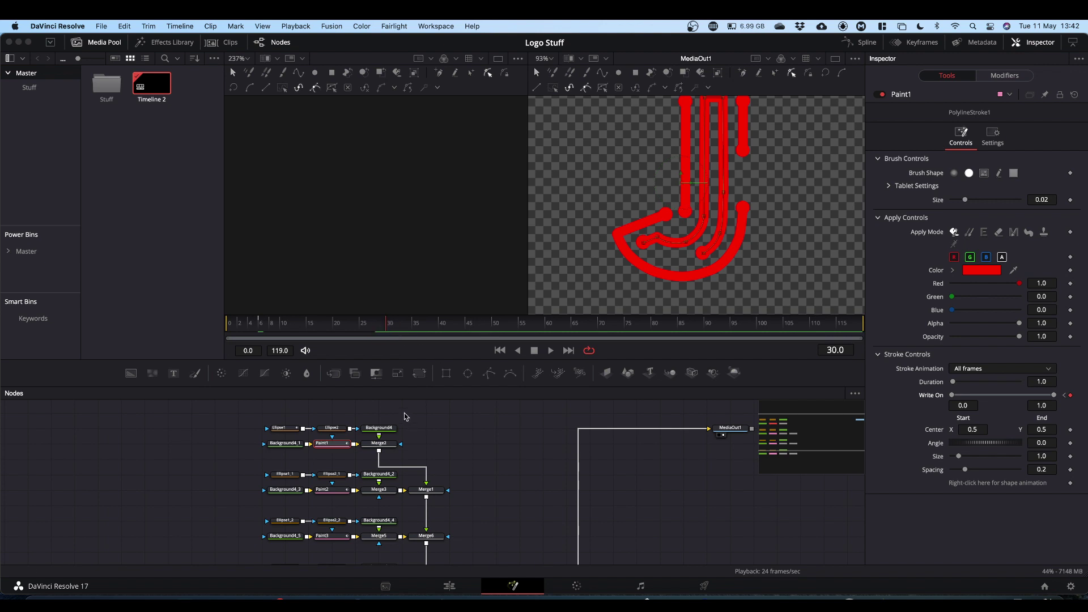
Go to frame 36 and link Ellipse2's Height to its Width with an expression.
left_click(337, 428)
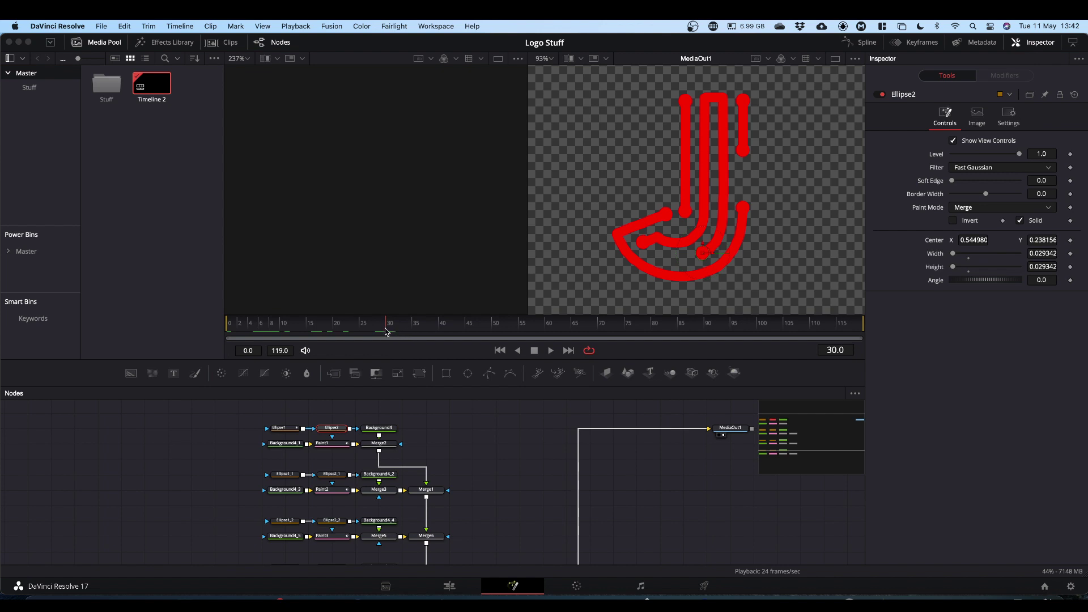
left_click_drag(386, 332, 420, 333)
right_click(929, 270)
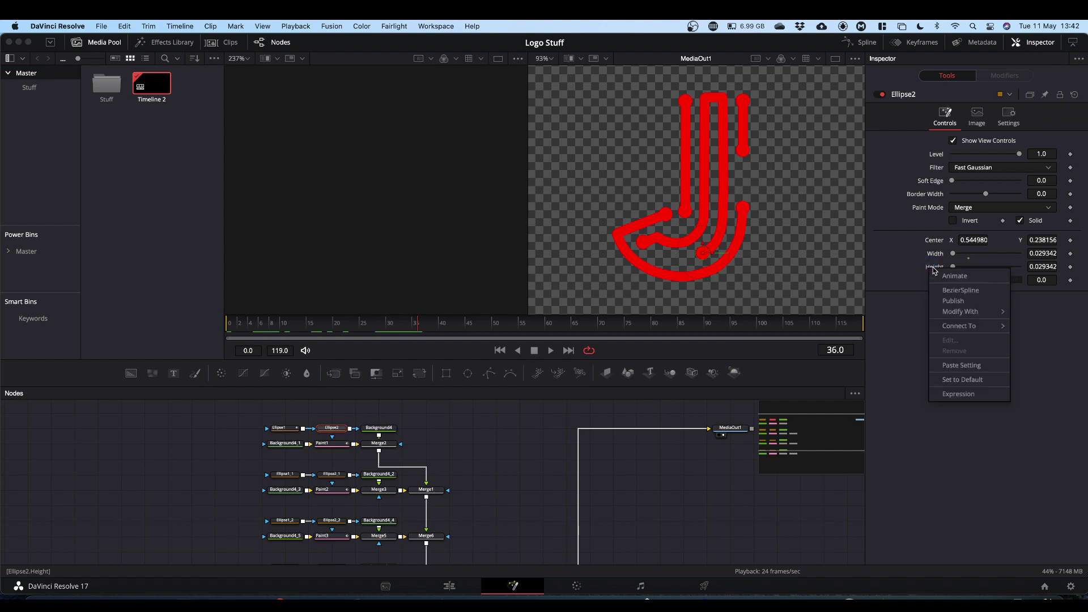
left_click(959, 393)
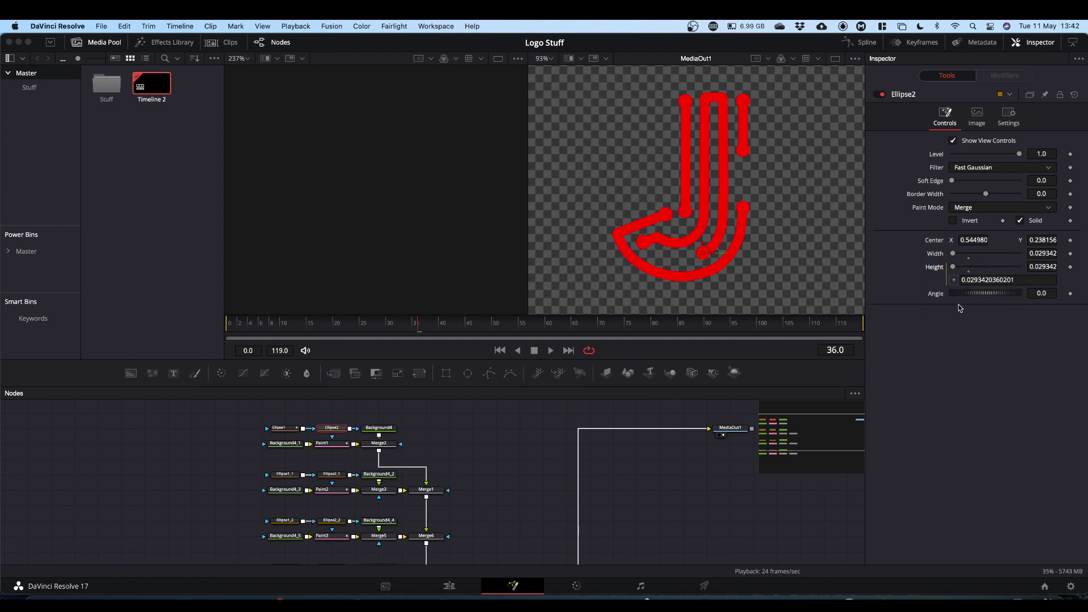
left_click_drag(953, 280, 931, 255)
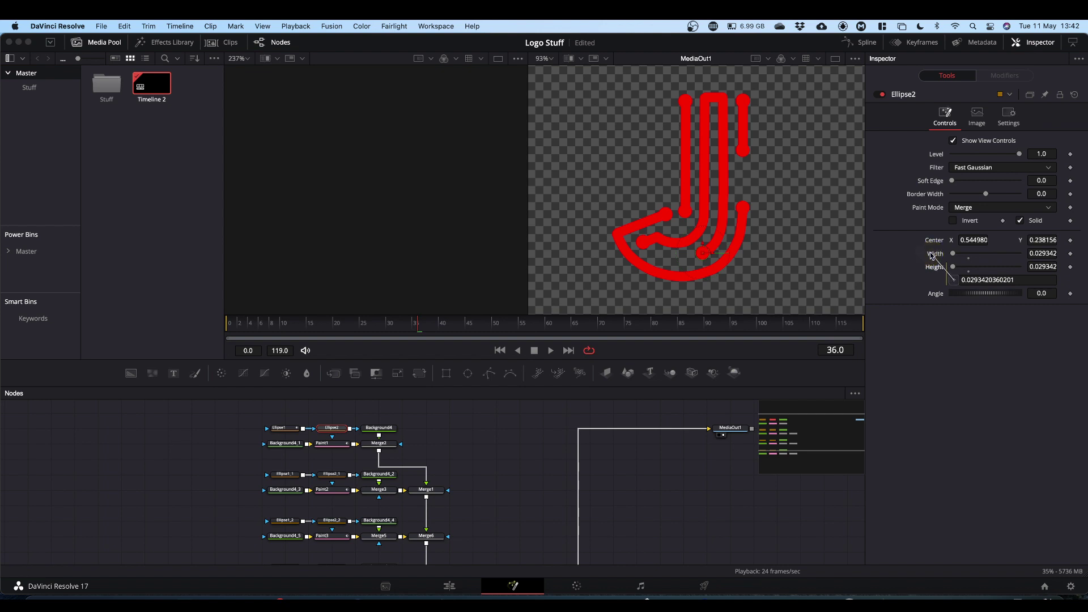
Keyframe Ellipse2's Width at frame 36 and set it to 0.0 at frame 30.
left_click(1070, 254)
left_click_drag(418, 330, 389, 333)
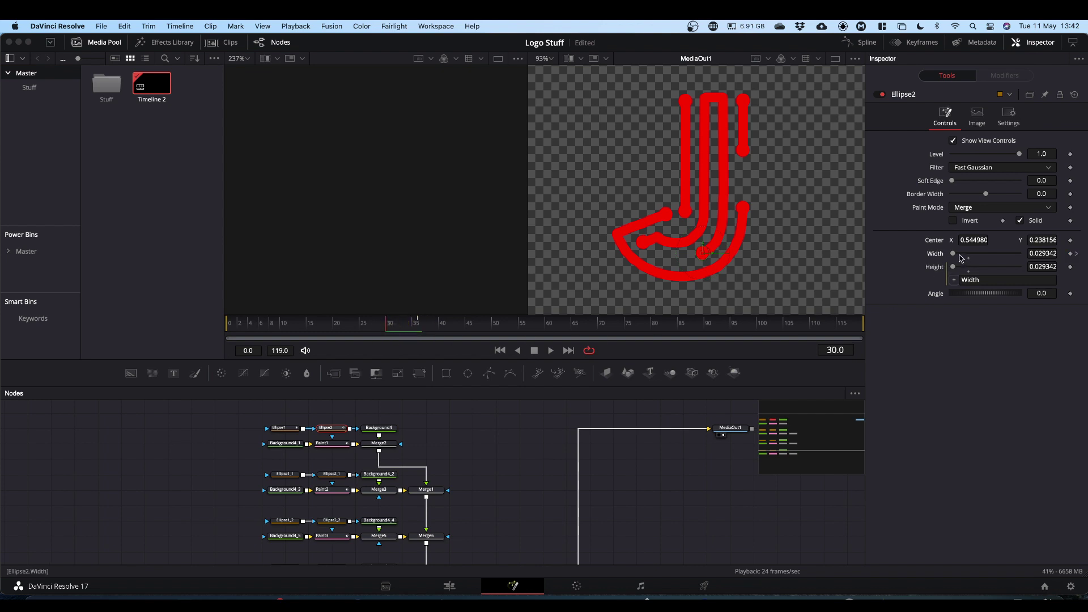
left_click_drag(954, 255, 926, 252)
Play the first line's animation from frame 0 to check its timing, and stop playback.
left_click_drag(385, 323, 158, 347)
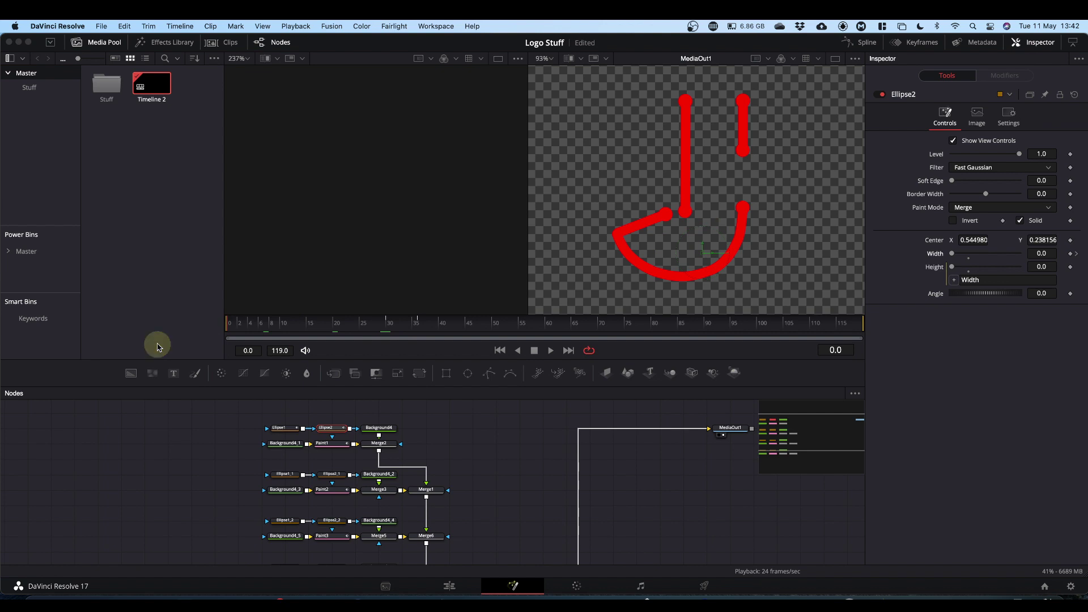
key("space")
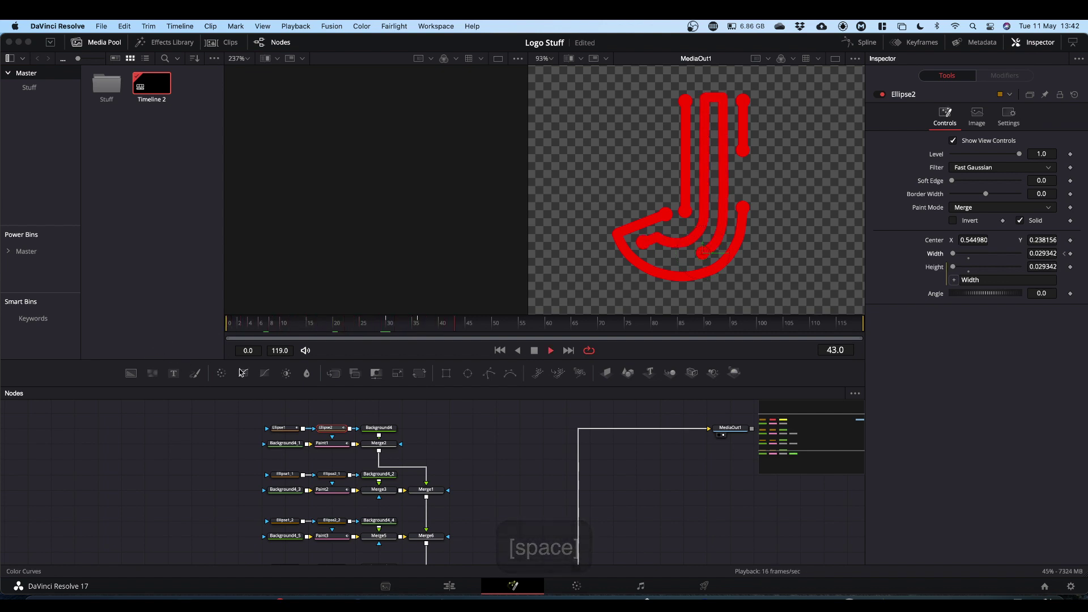
key("space")
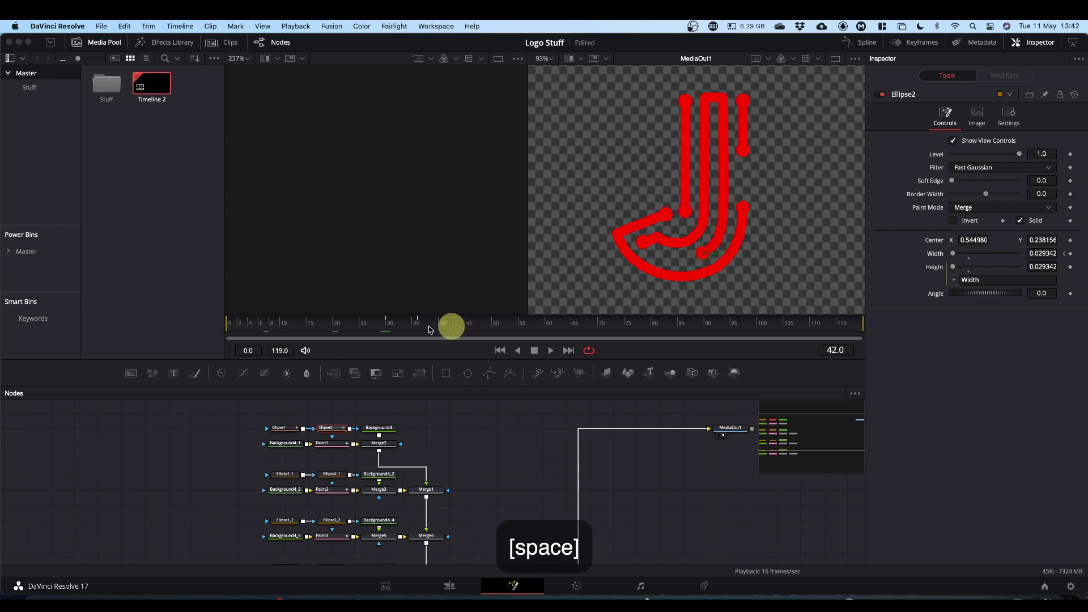
Replay the first line's animation from frame 0 several times and return to the start.
left_click_drag(445, 325, 209, 342)
key("space")
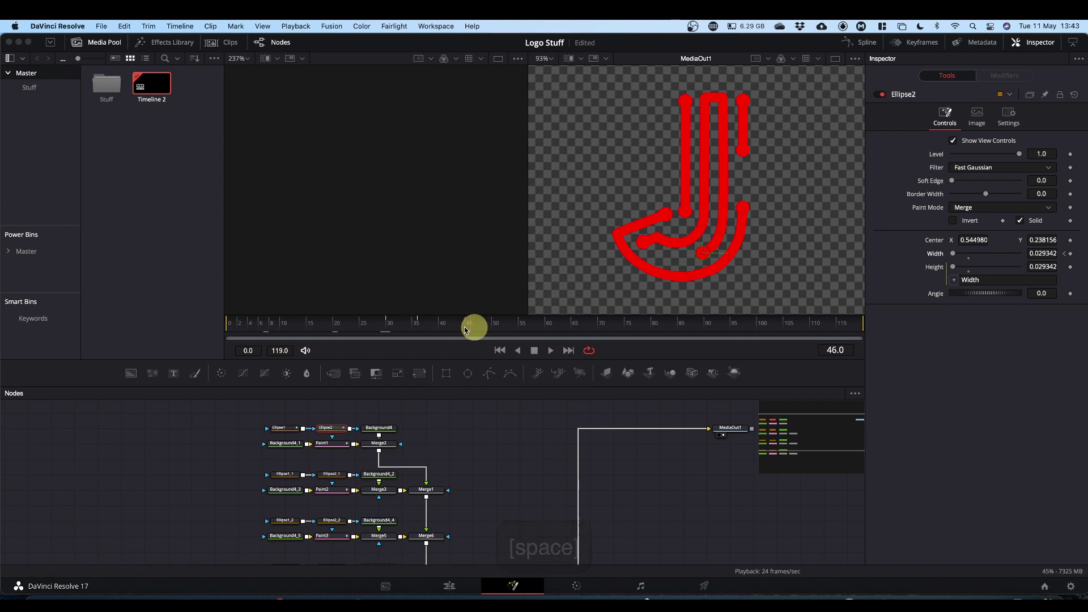
left_click_drag(476, 327, 204, 352)
key("space")
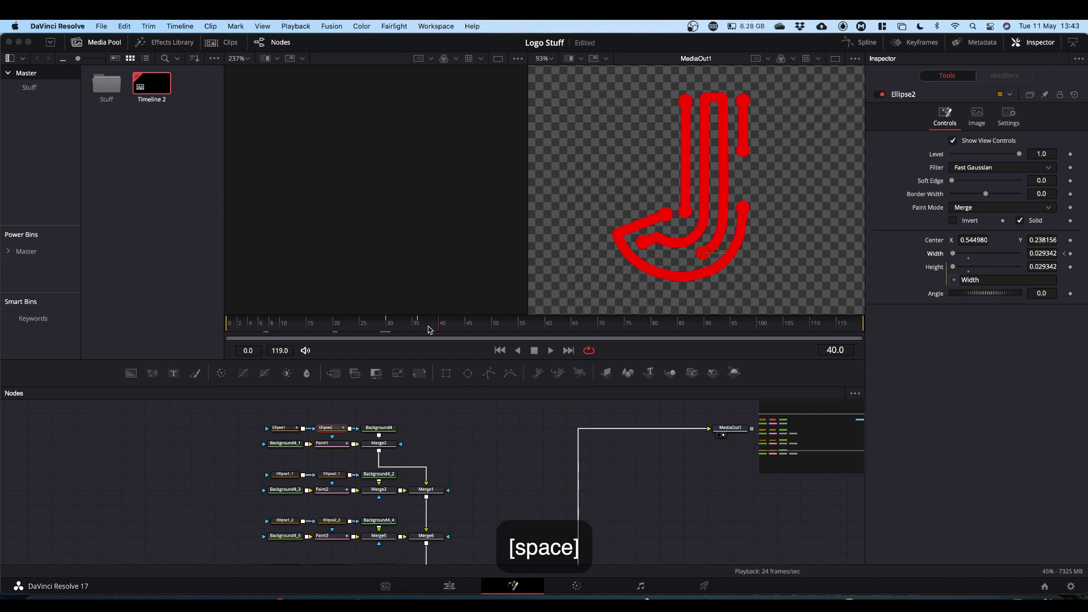
left_click_drag(441, 327, 205, 349)
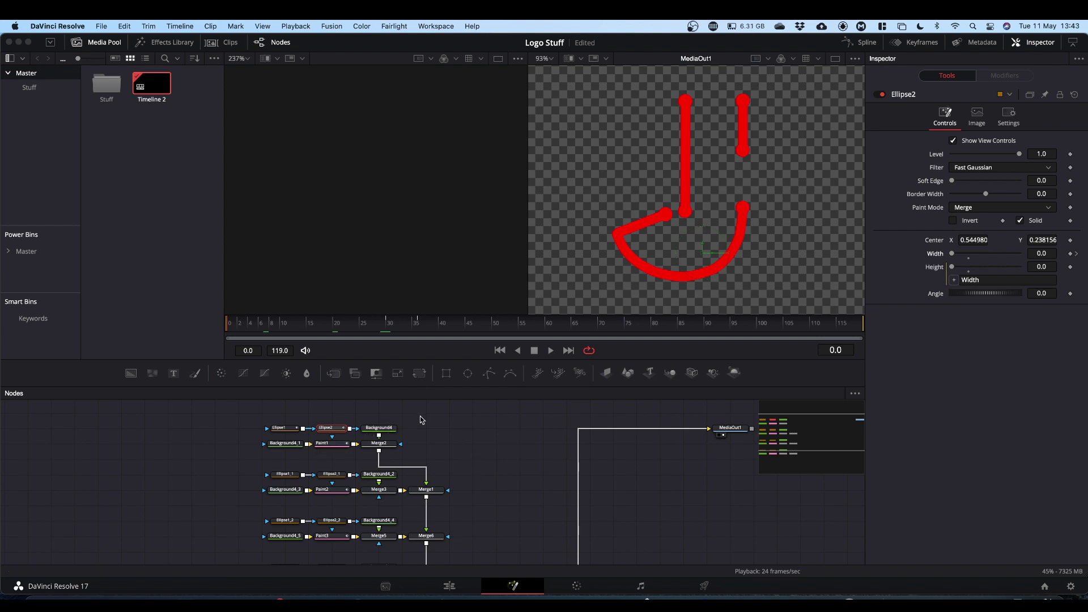
Animate the second and third lines' dots and strokes like the first, linking each ellipse's Height to its Width with an expression.
scroll(440, 414, "down", 3)
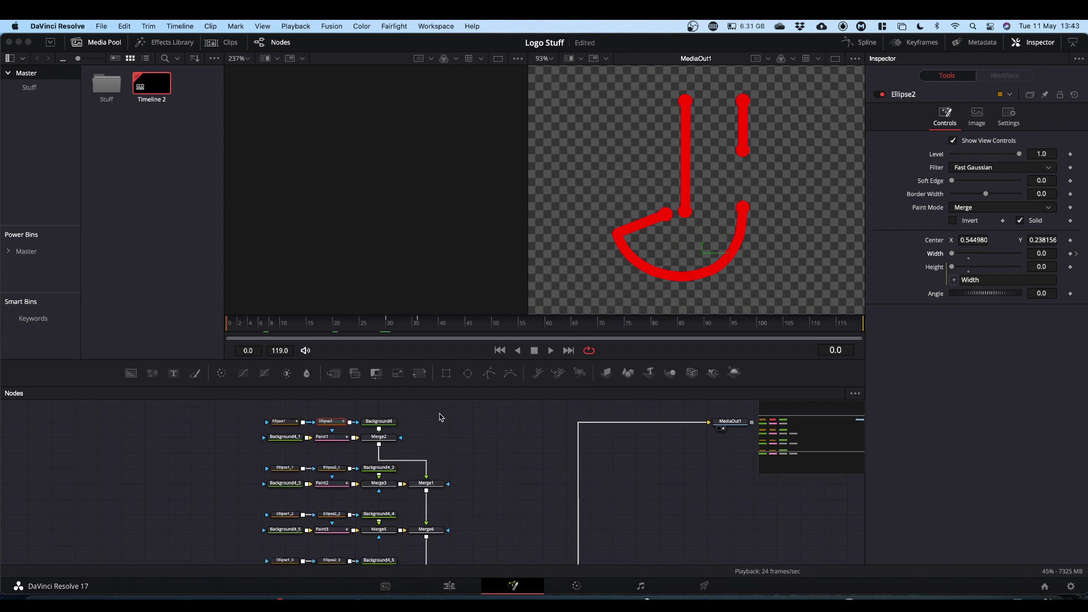
scroll(439, 413, "down", 1)
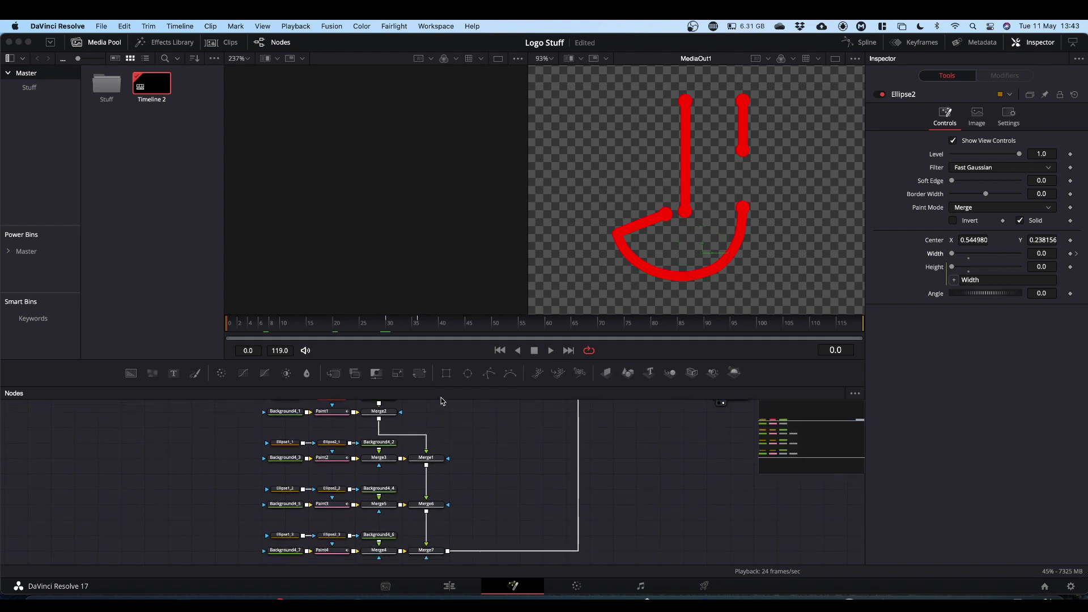
left_click(280, 442)
left_click(294, 323)
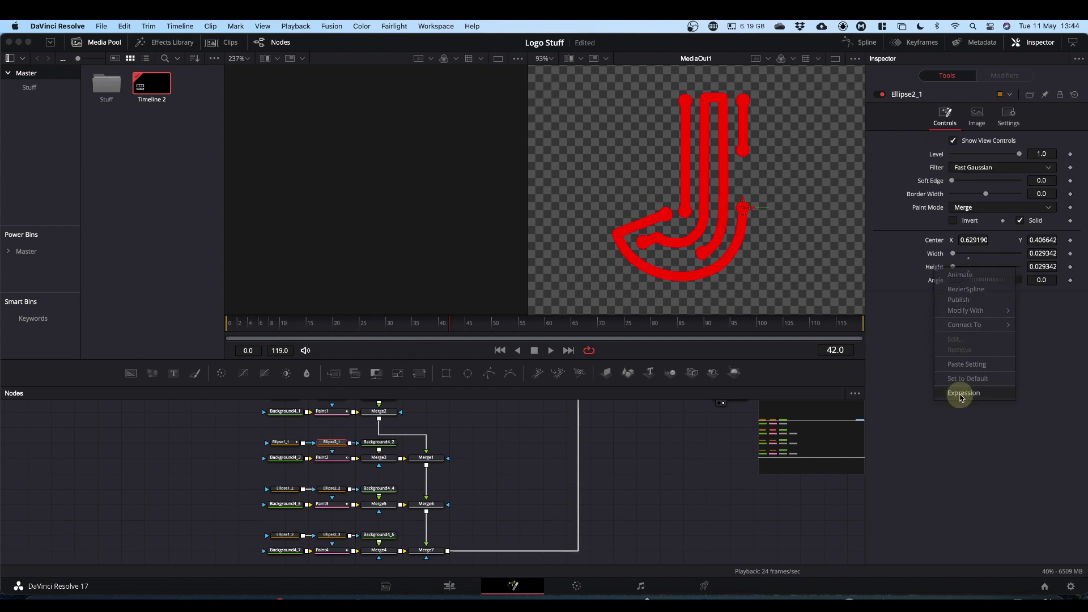
left_click(282, 488)
left_click_drag(262, 334, 314, 332)
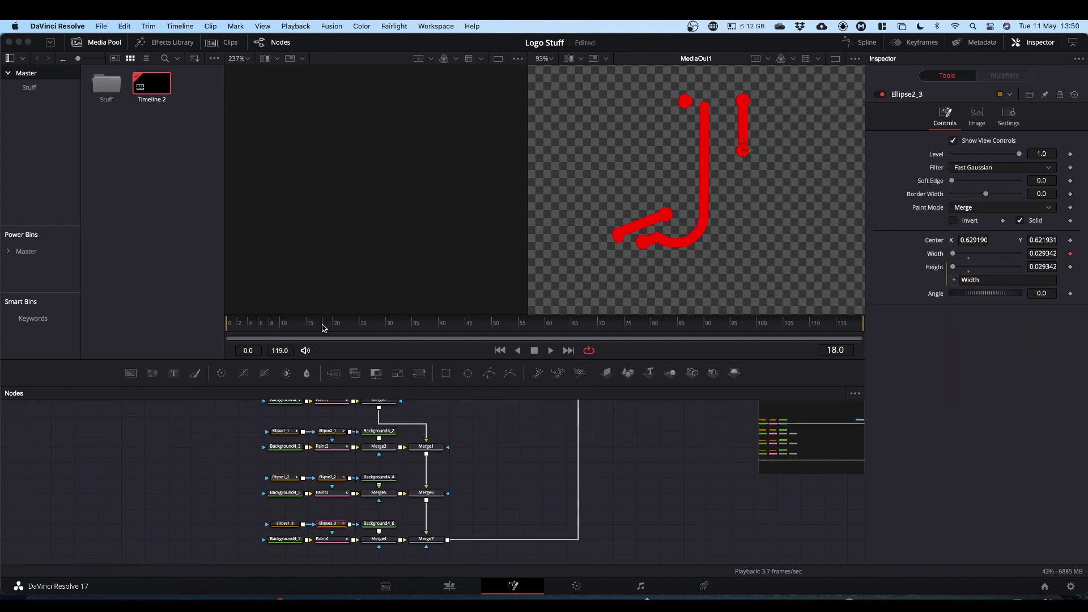
Animate the fourth line by keyframing Paint4's Write On from frame 24 and Ellipse1_3's Width from 0.0 at frame 48.
left_click(326, 539)
left_click(481, 334)
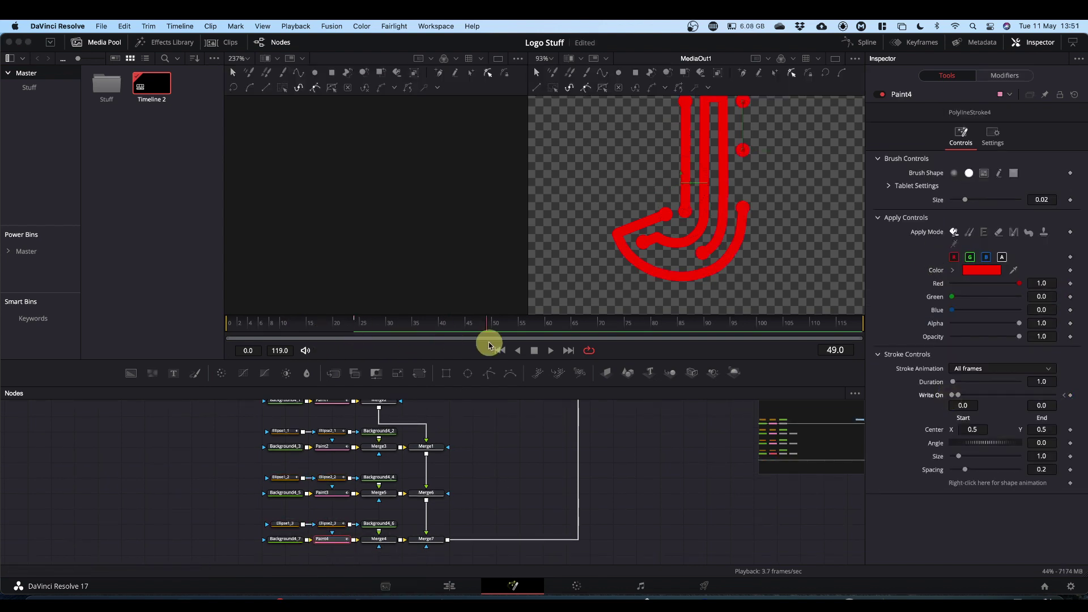
left_click(291, 528)
Play the full logo animation in the composition, then play it from 01:00:00:00 on the edit timeline.
key("space")
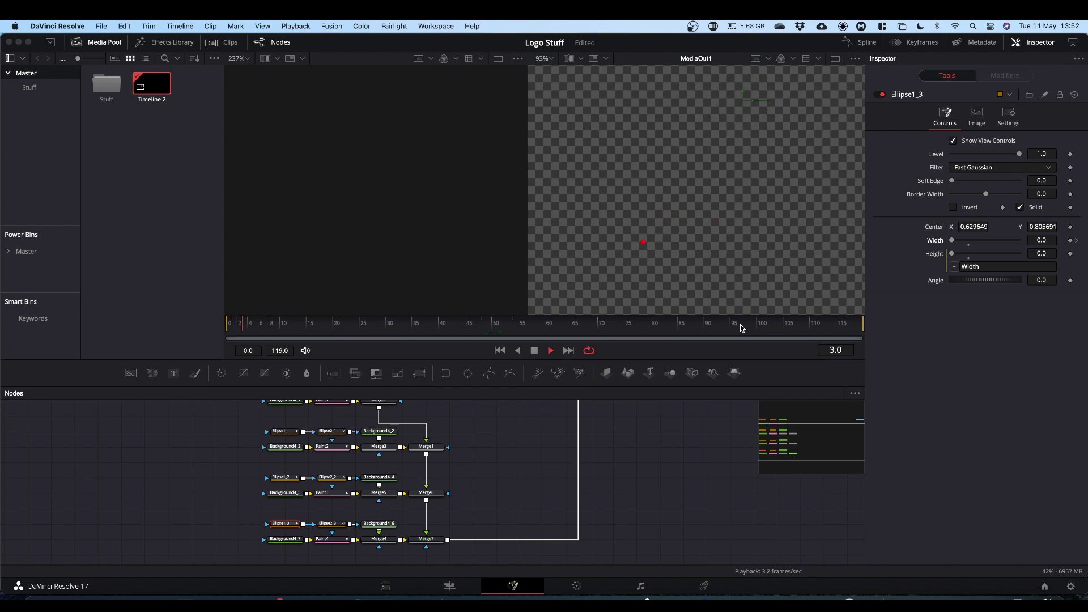
key("space")
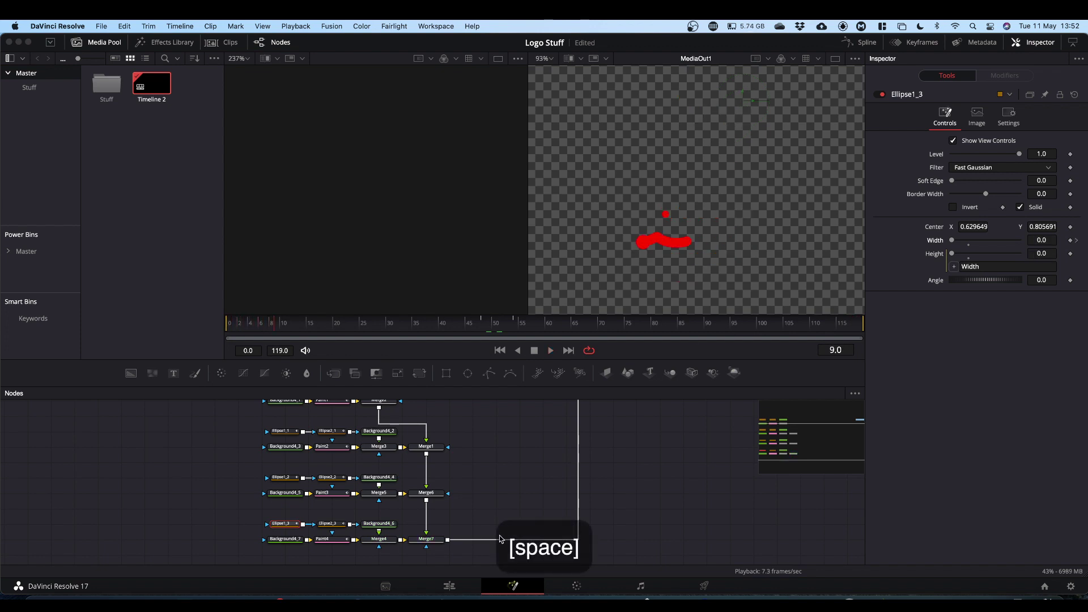
left_click(447, 588)
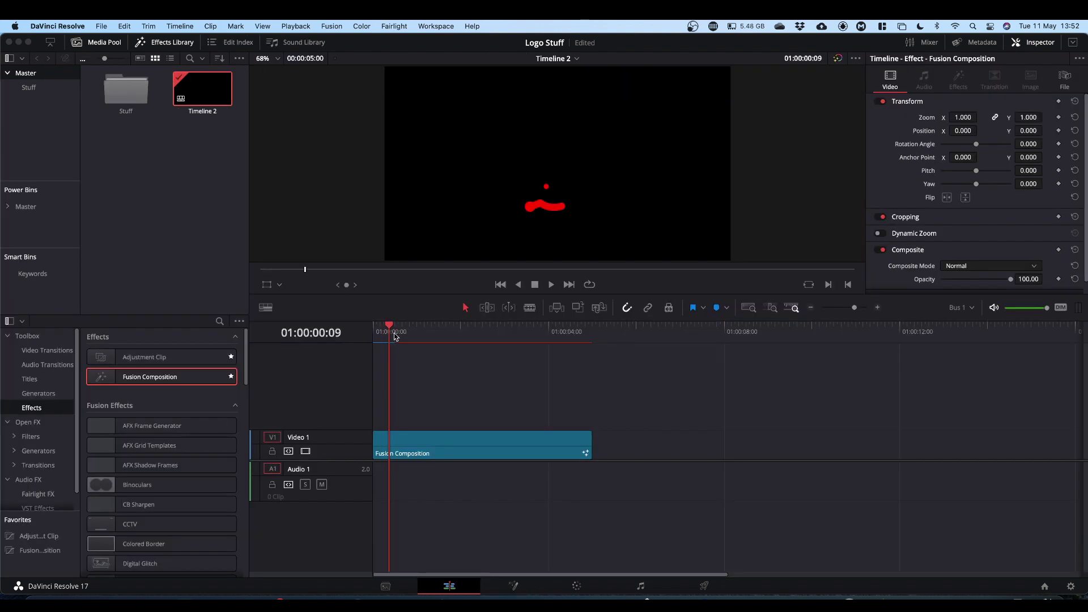
left_click_drag(390, 327, 368, 324)
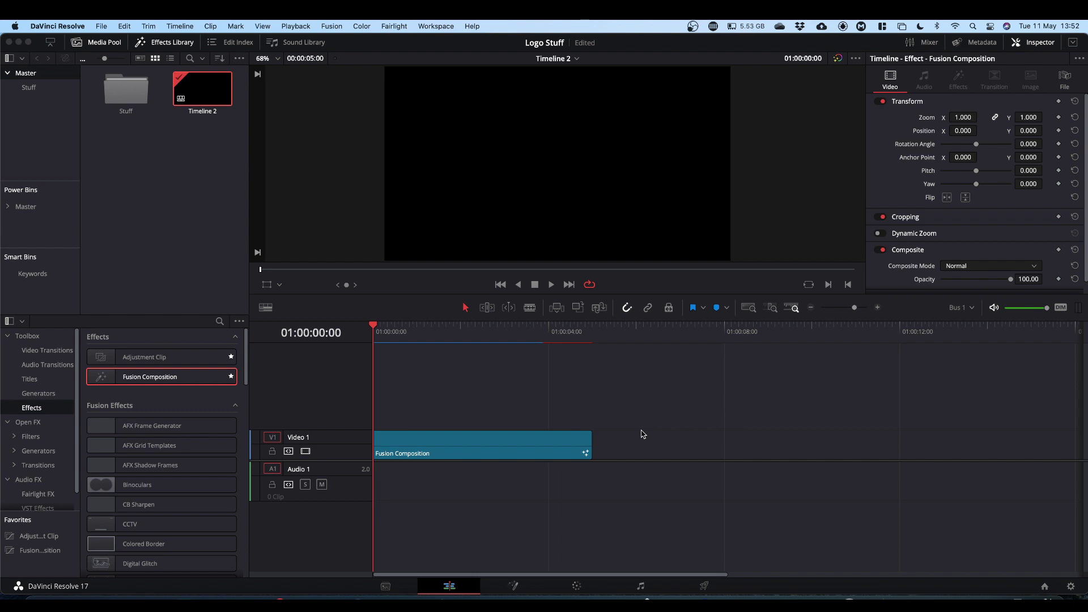
key("space")
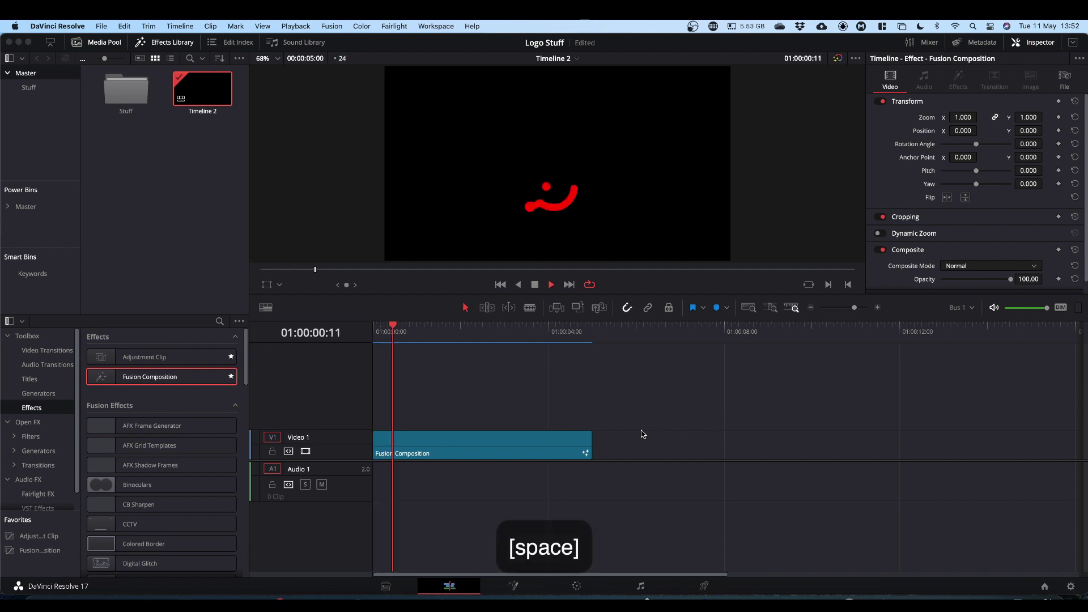